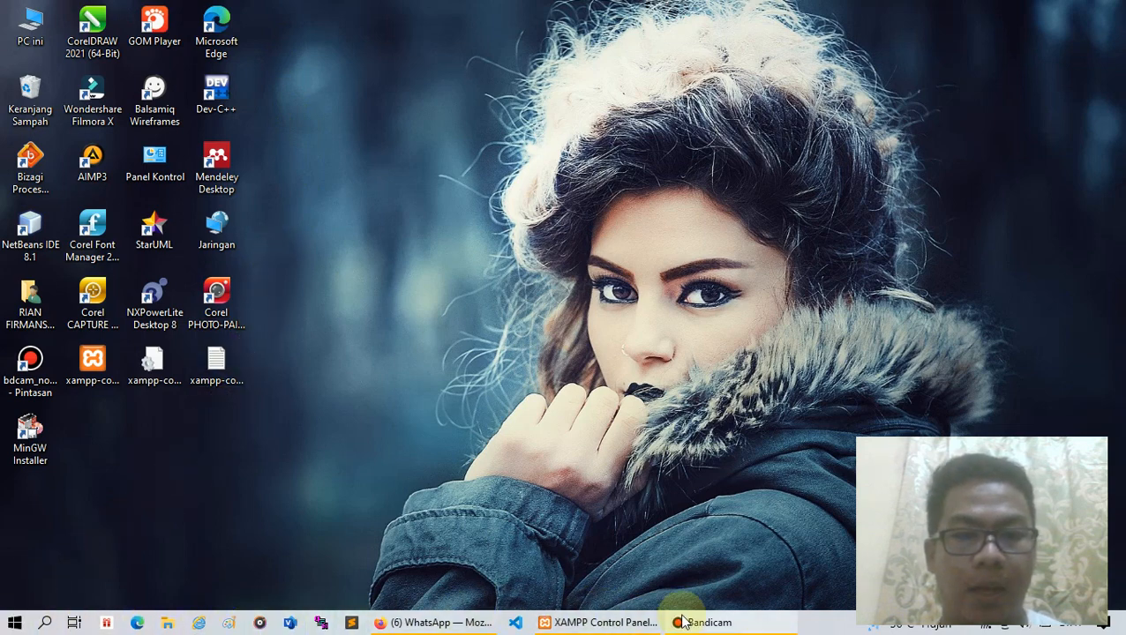
pyautogui.moveTo(752, 629)
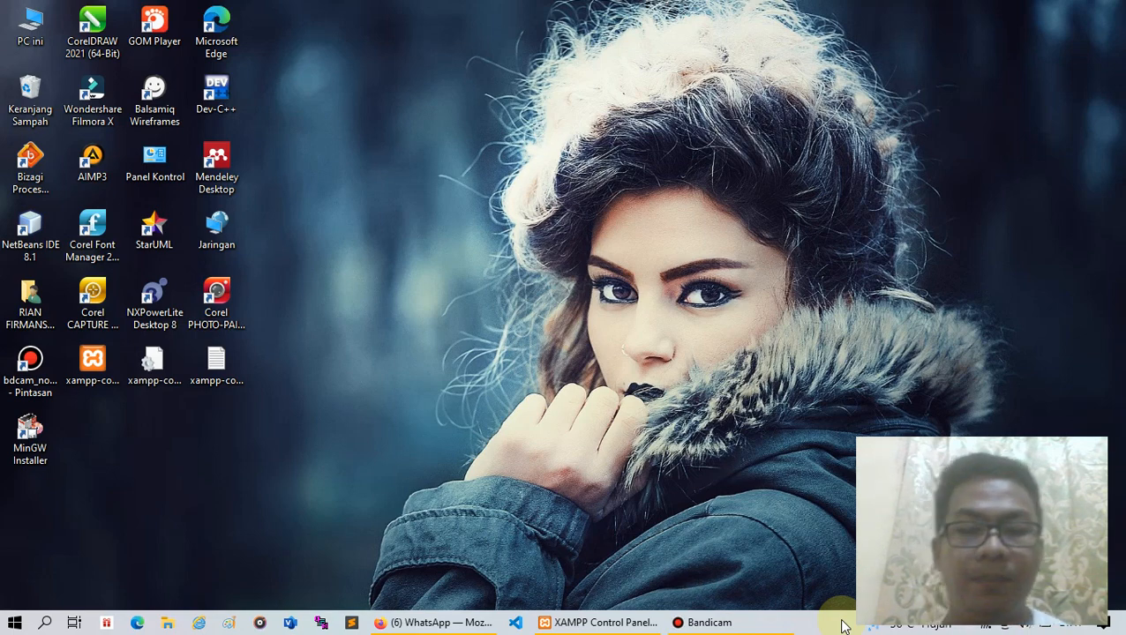
pyautogui.click(15, 628)
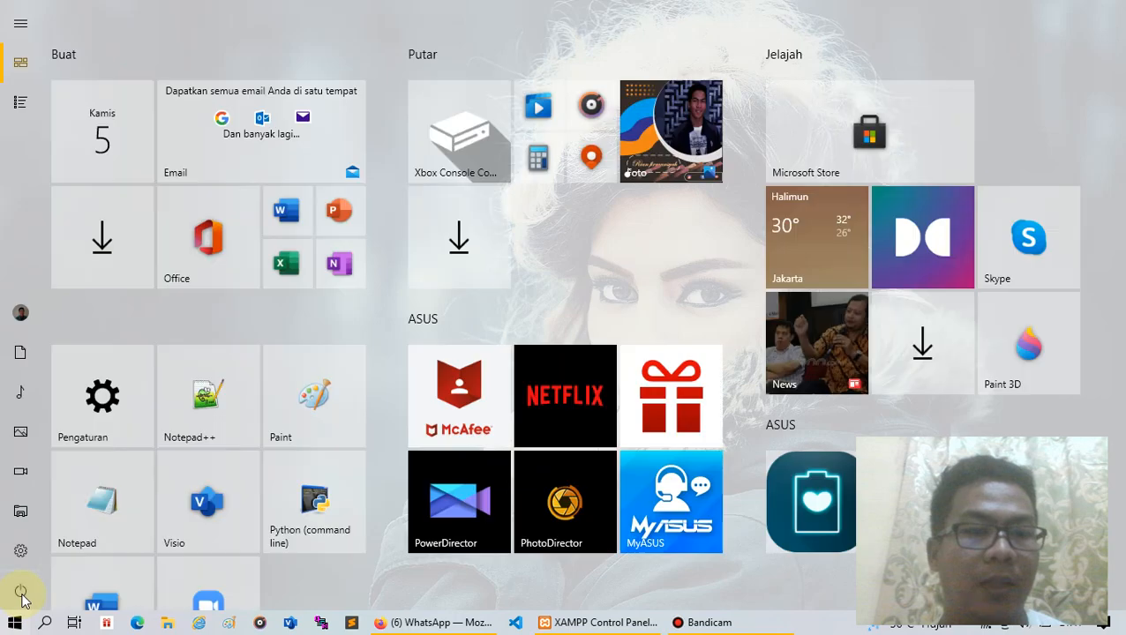
pyautogui.moveTo(22, 598)
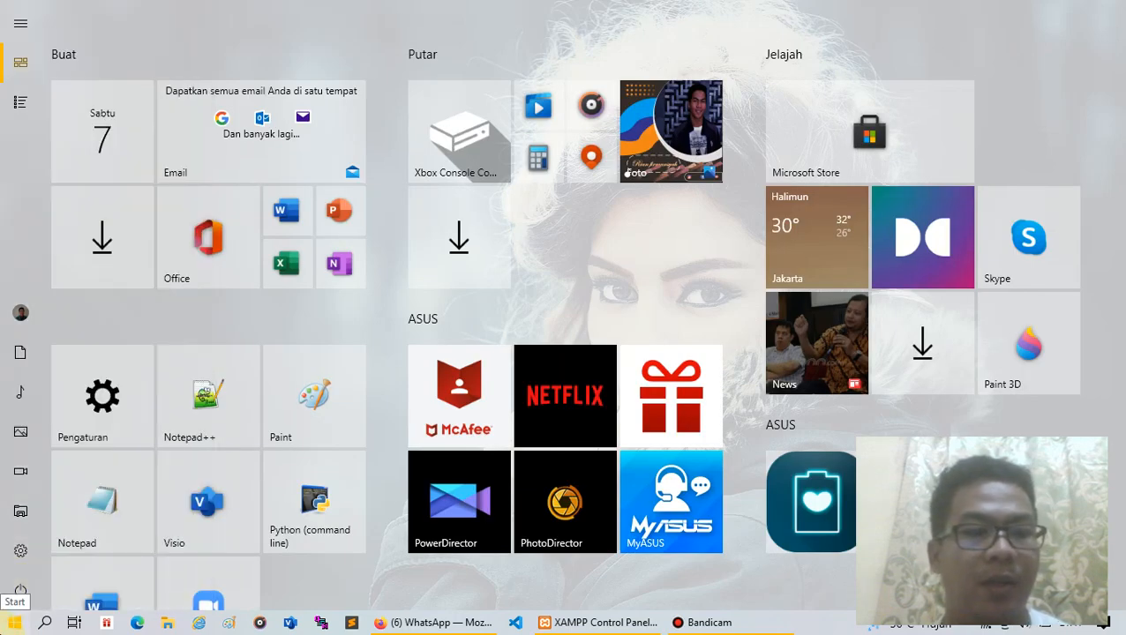
pyautogui.click(15, 622)
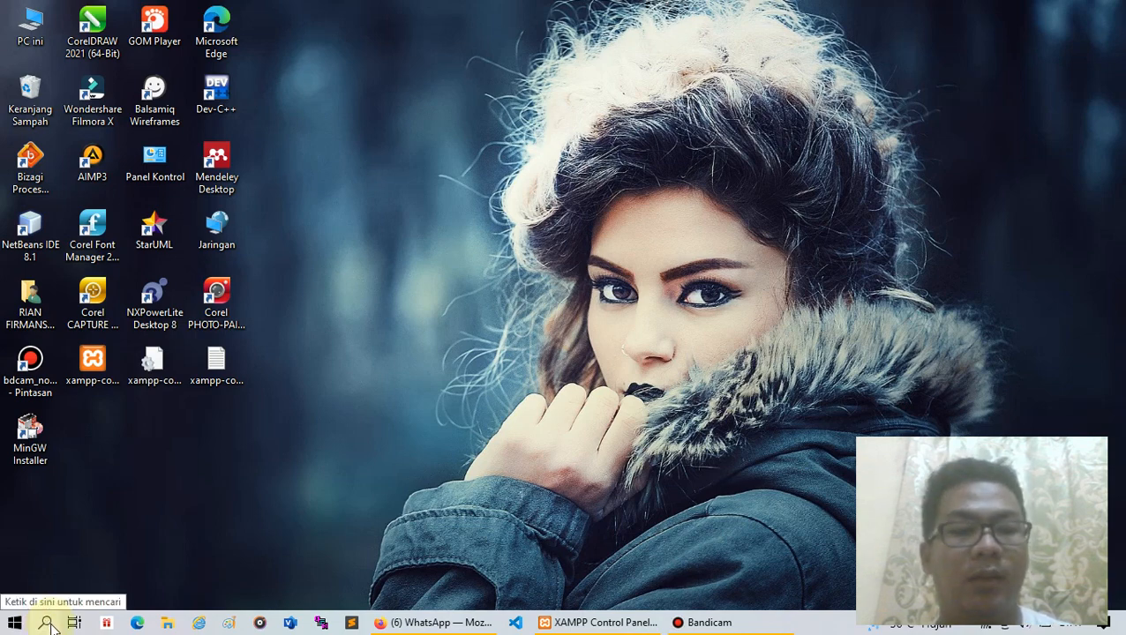
pyautogui.click(49, 624)
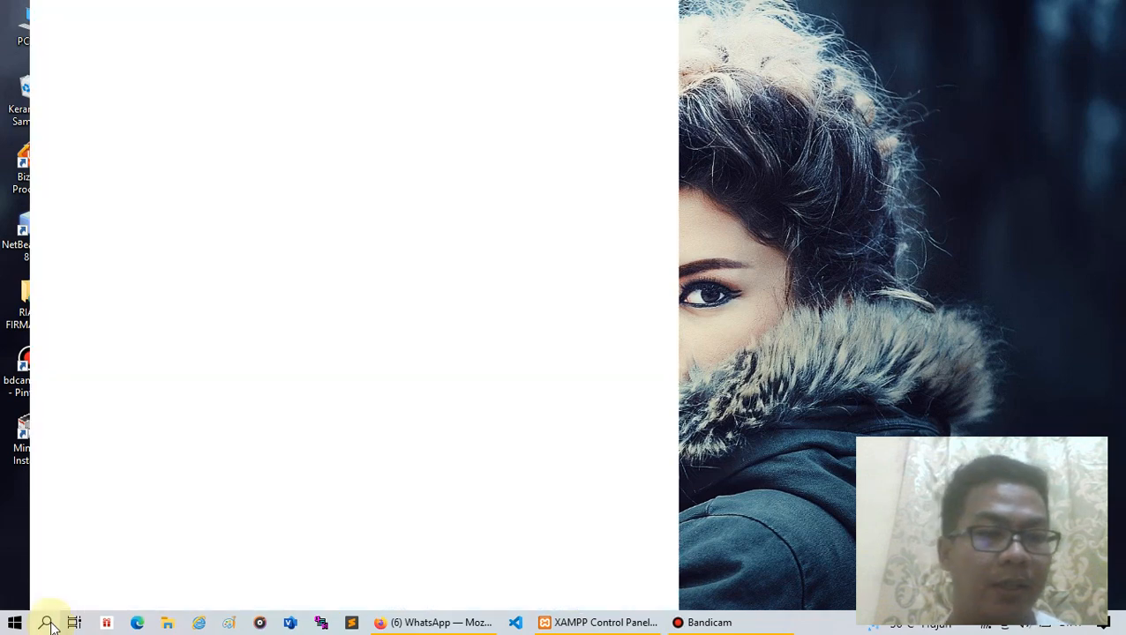
pyautogui.click(74, 595)
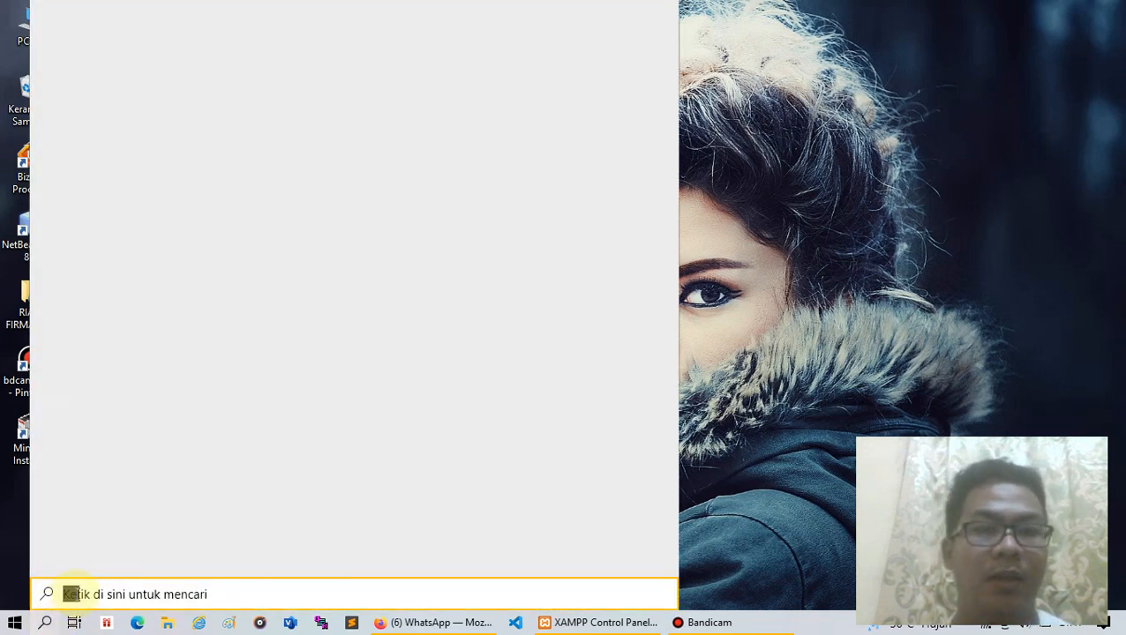
pyautogui.click(825, 499)
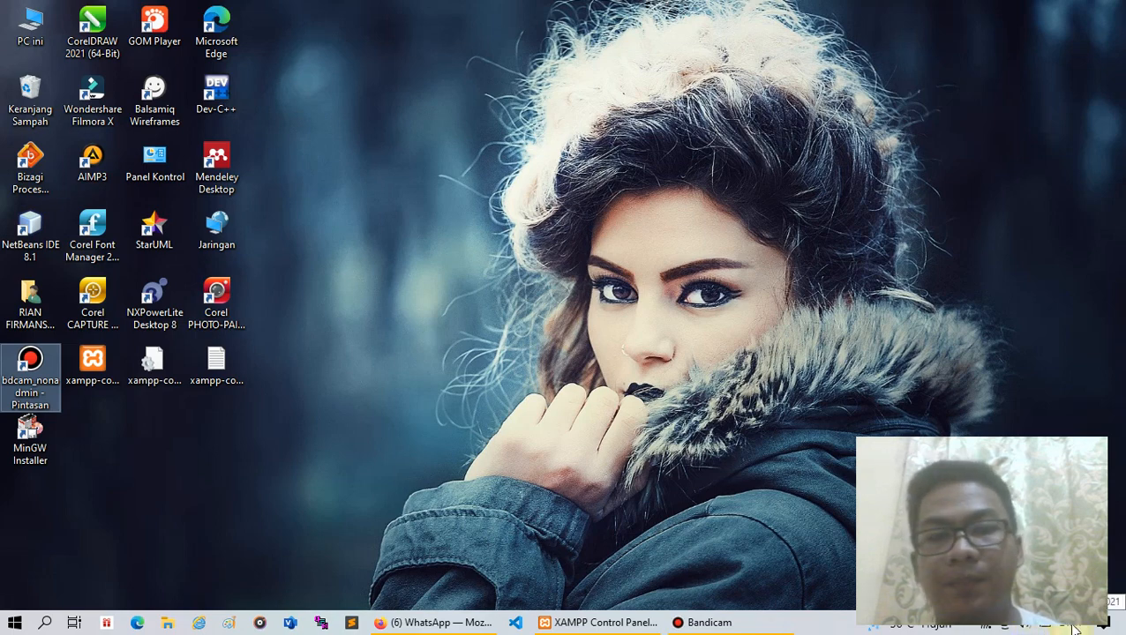
pyautogui.click(876, 350)
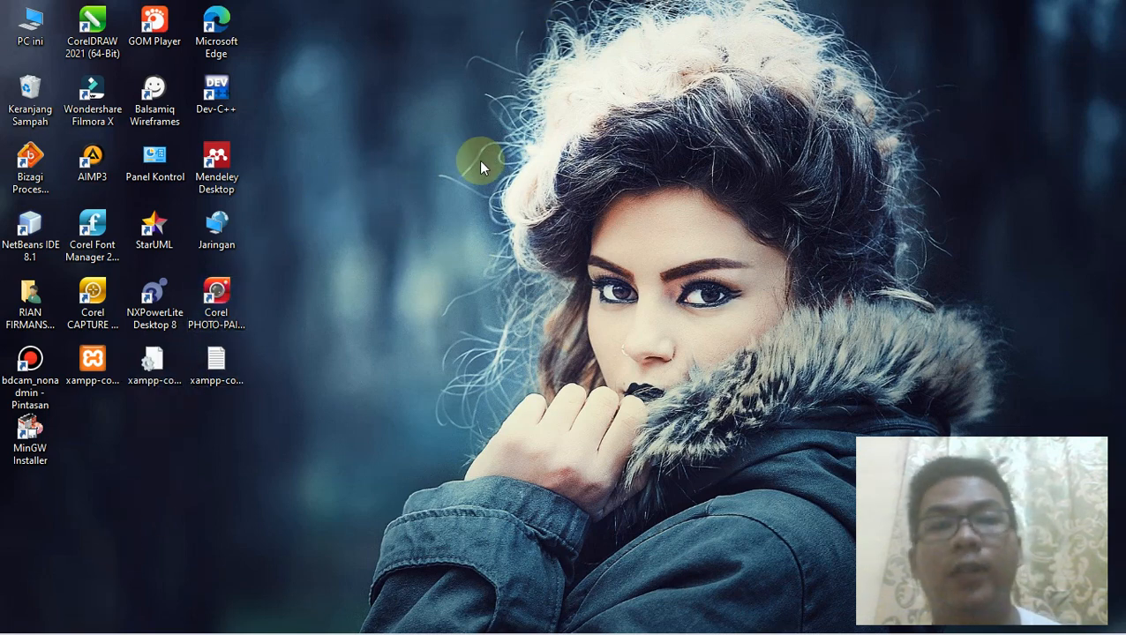
# Search the computer for "word", launch Word and create a blank document
pyautogui.moveTo(75, 626)
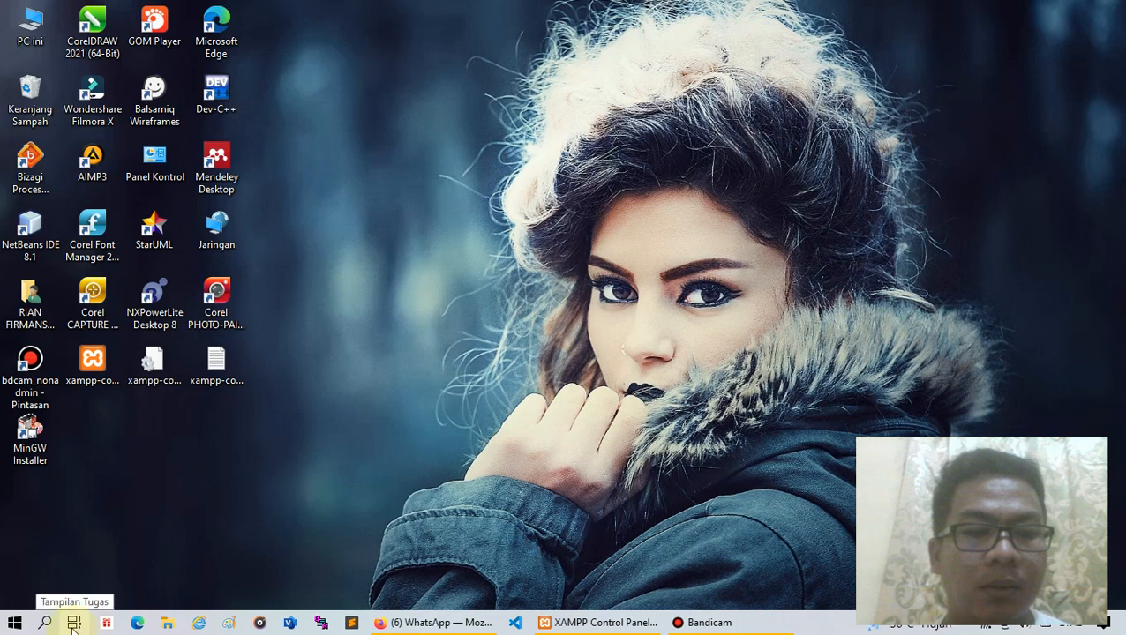
pyautogui.click(46, 624)
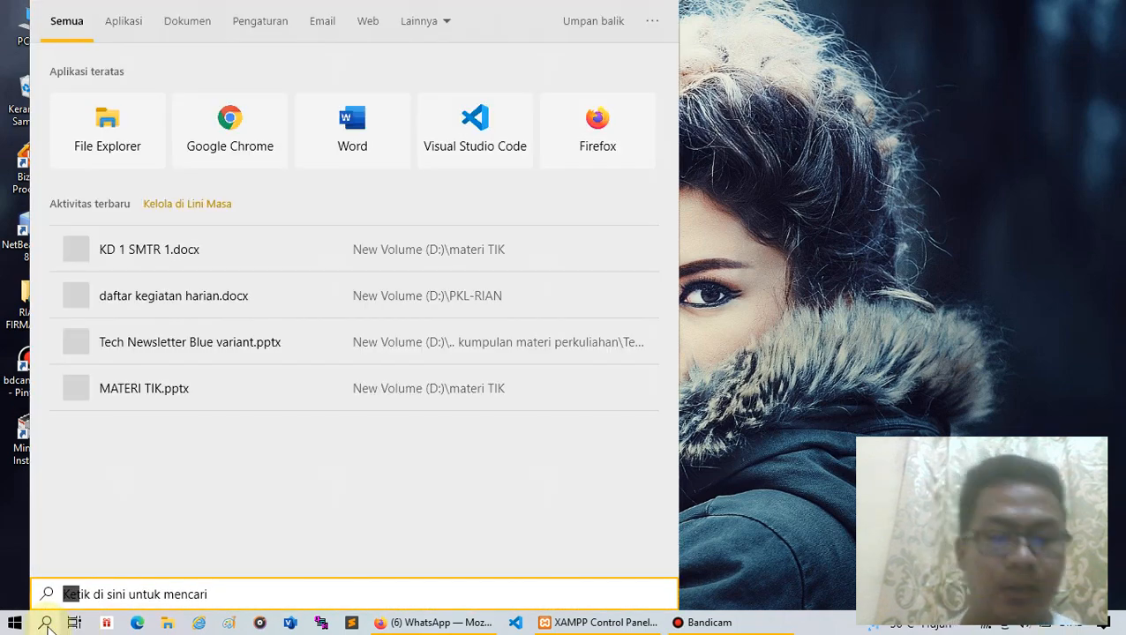
pyautogui.write('word')
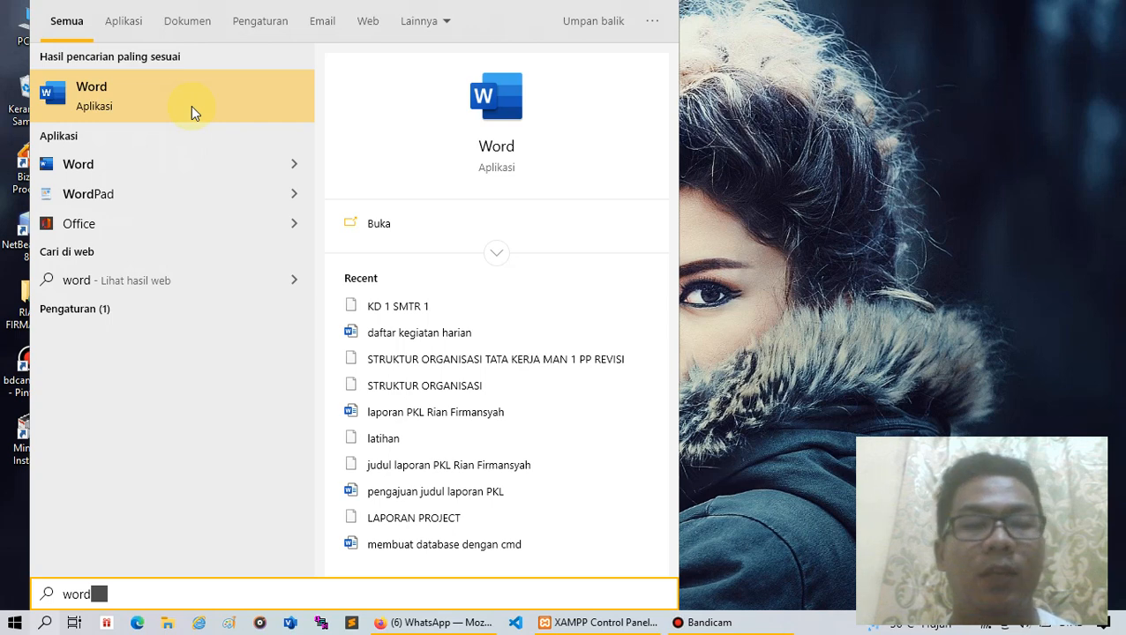
pyautogui.click(192, 111)
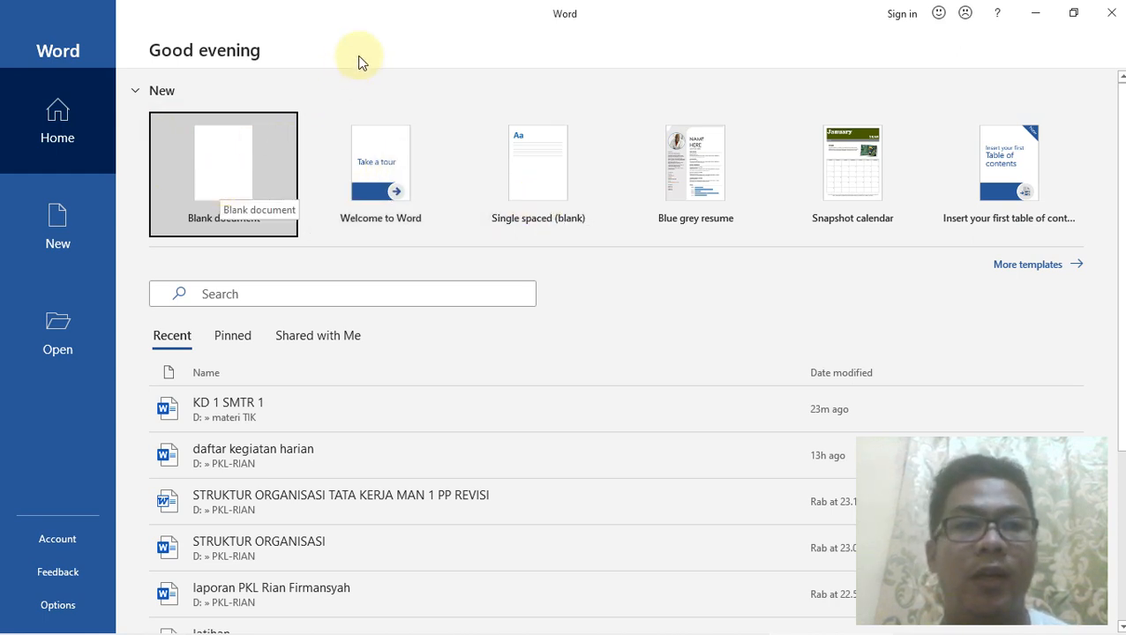
pyautogui.click(215, 186)
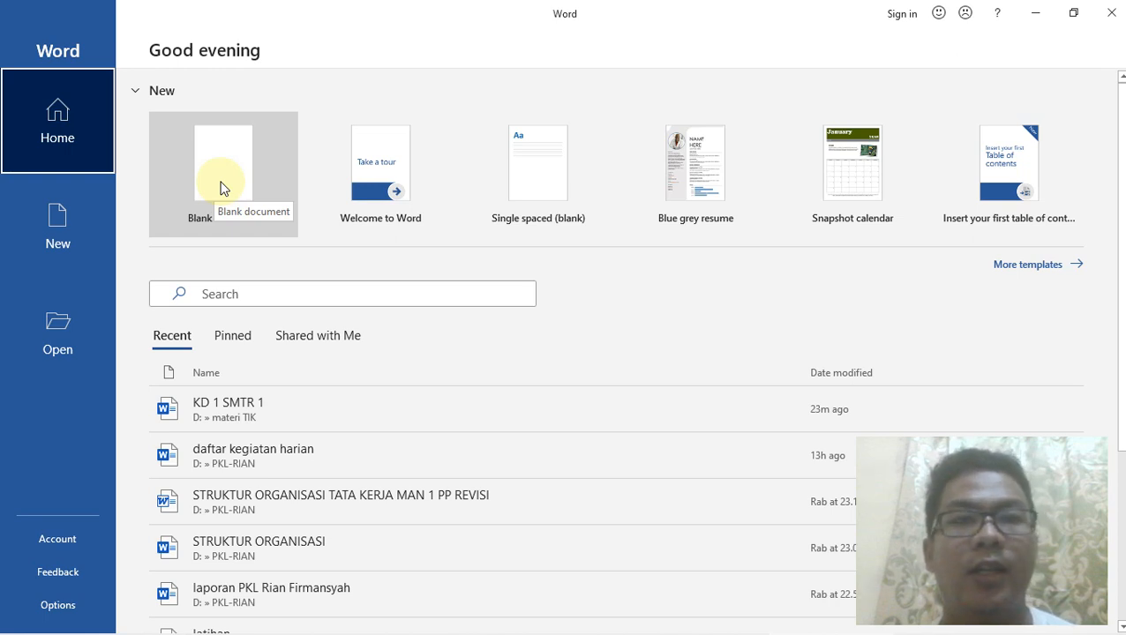
pyautogui.click(220, 188)
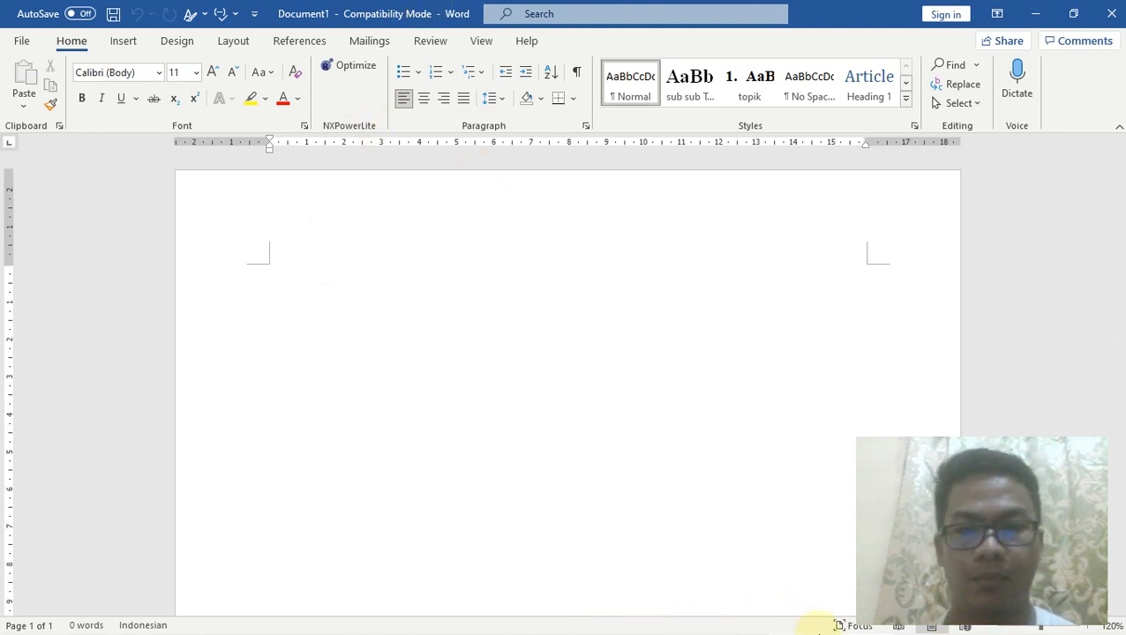
pyautogui.moveTo(824, 632)
pyautogui.click(681, 623)
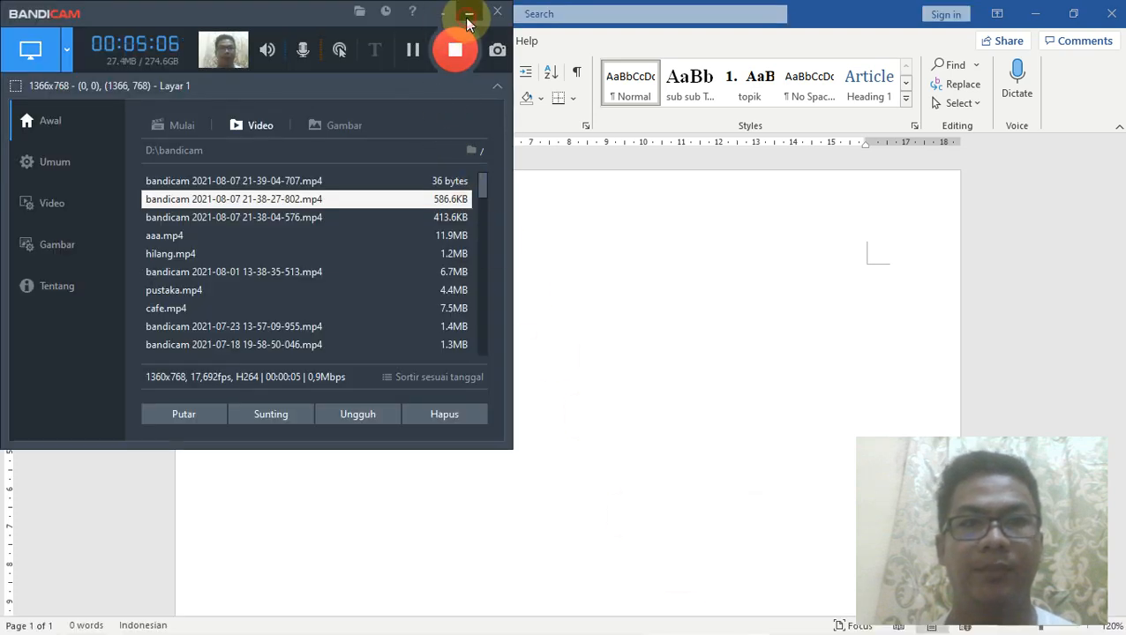
pyautogui.click(469, 12)
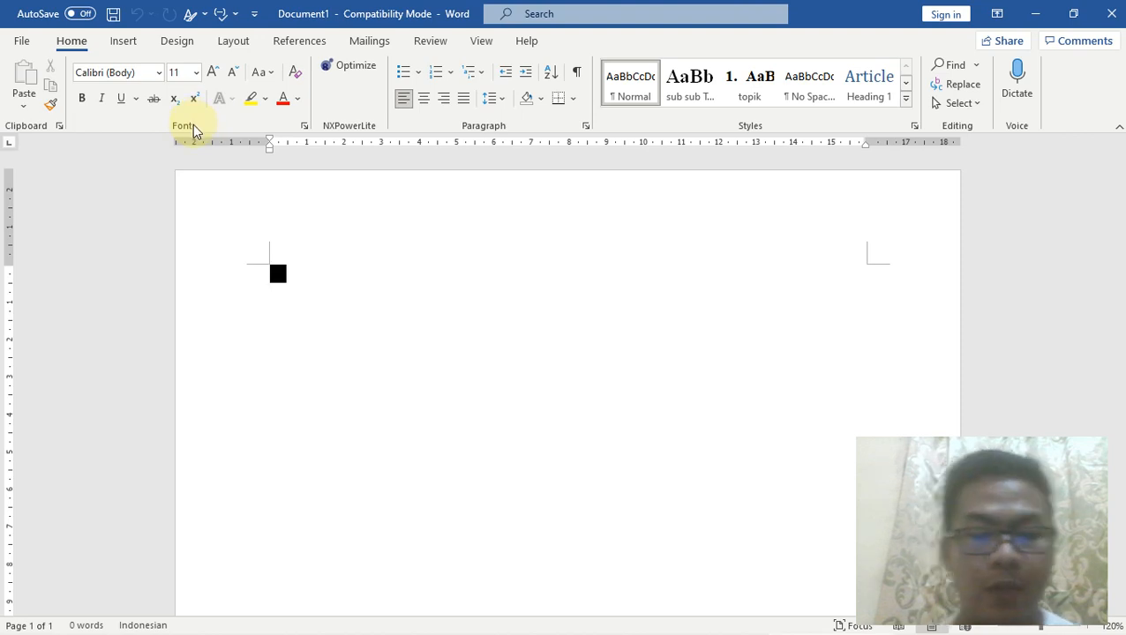
# Enter the sample text "hashgashgas" on the blank page and erase it completely
pyautogui.write('hashgashgas')
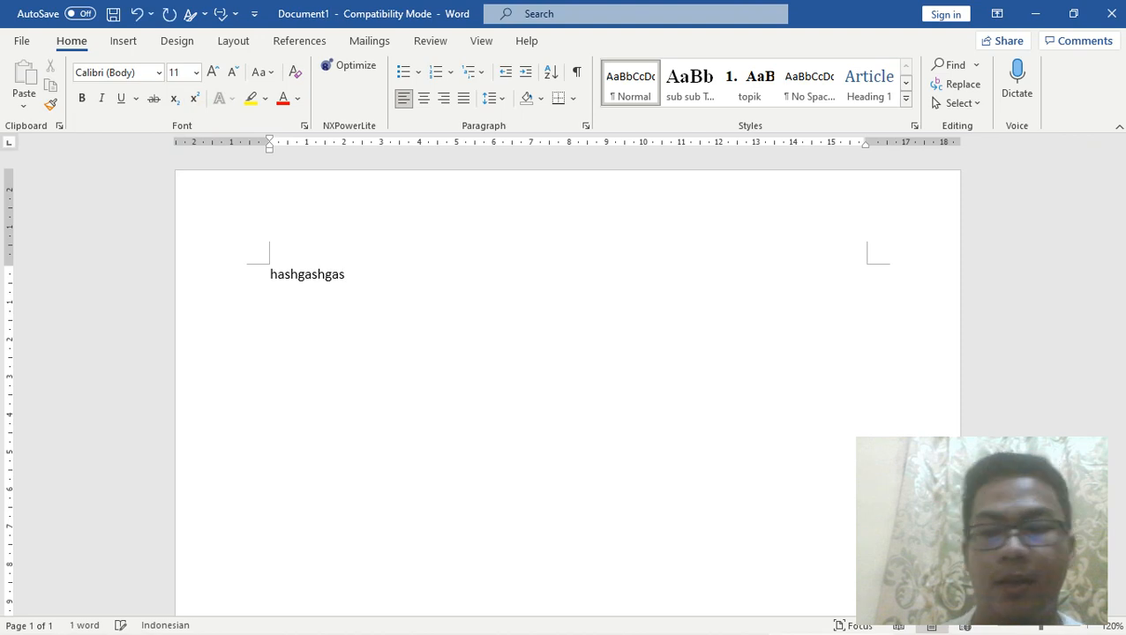
pyautogui.press('BackSpace')
pyautogui.press('BackSpace')
pyautogui.press('BackSpace')
pyautogui.press('BackSpace')
pyautogui.press('BackSpace')
pyautogui.press('BackSpace')
pyautogui.press('BackSpace')
pyautogui.press('BackSpace')
pyautogui.press('BackSpace')
pyautogui.press('BackSpace')
pyautogui.press('BackSpace')
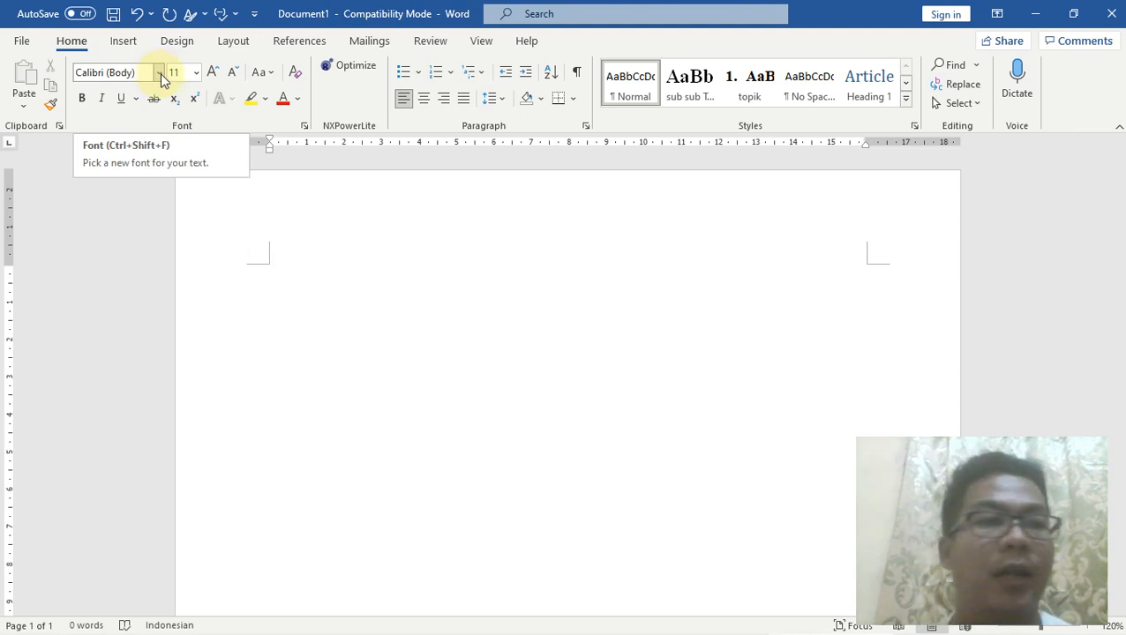
# Examine the available fonts and font sizes without changing the current text formatting
pyautogui.click(161, 78)
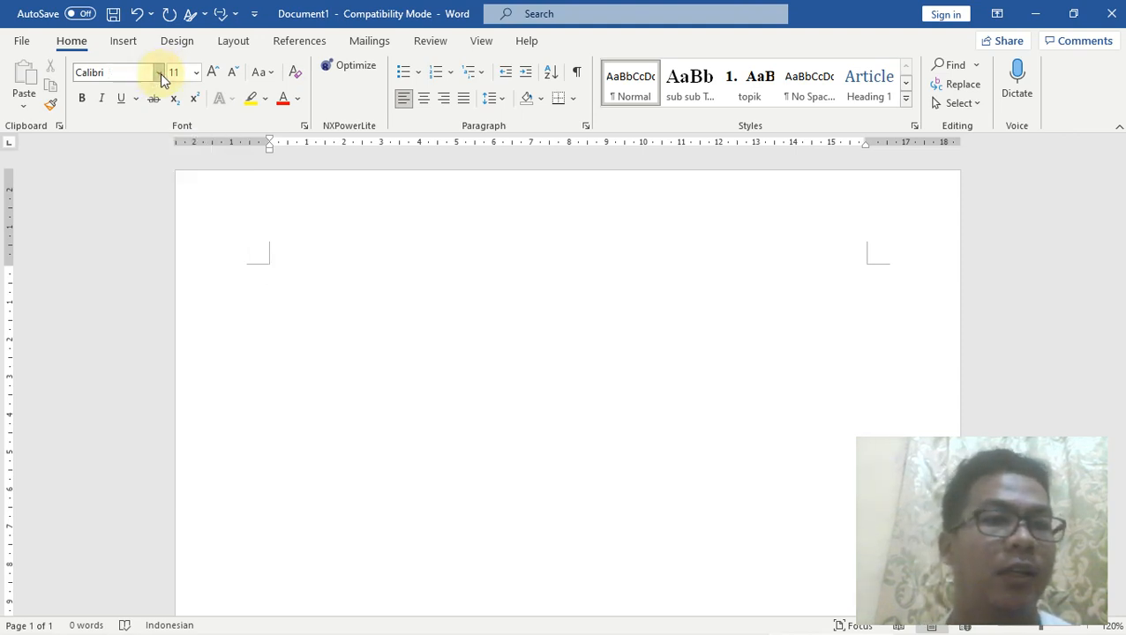
pyautogui.click(159, 76)
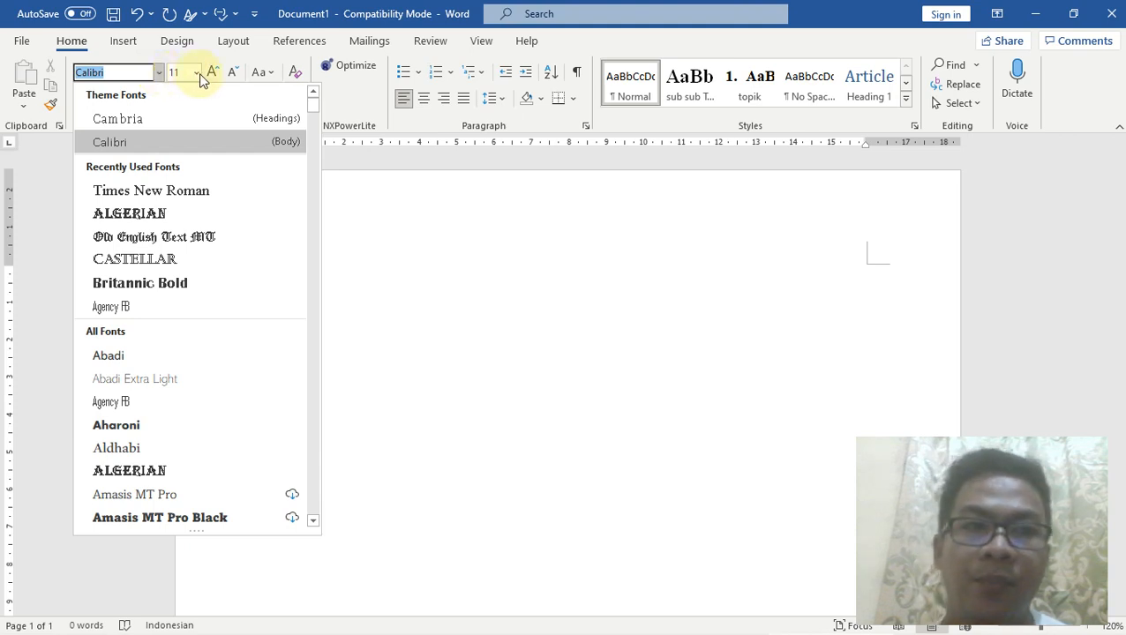
pyautogui.click(197, 75)
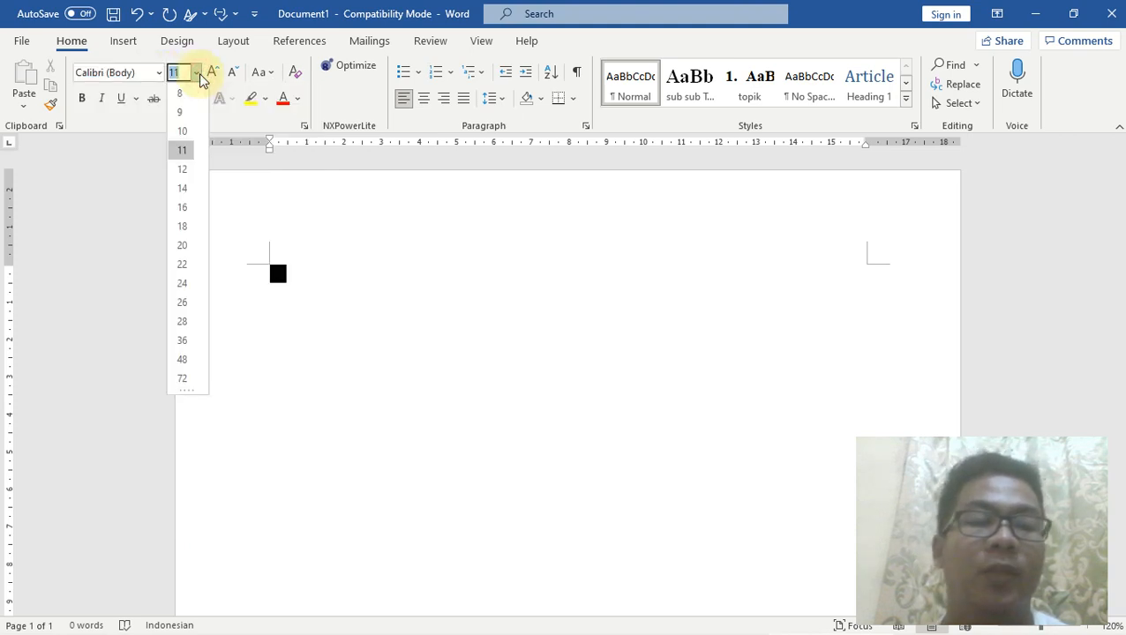
pyautogui.click(361, 247)
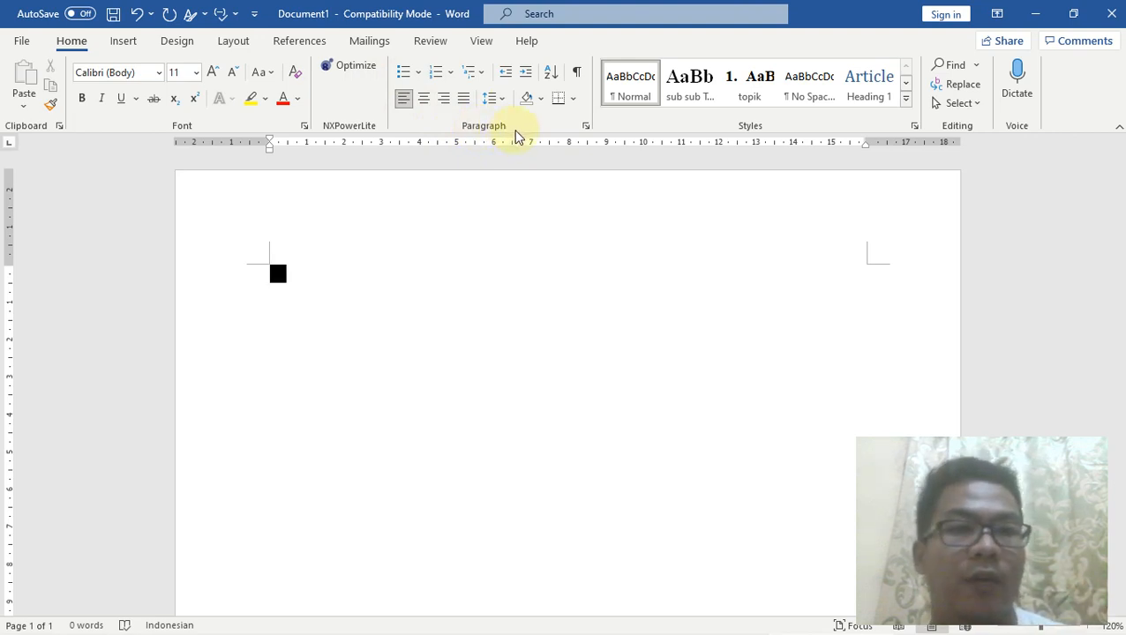
# Create a bulleted list with solid round bullets containing a first name, "As" and "as" as its items
pyautogui.click(419, 73)
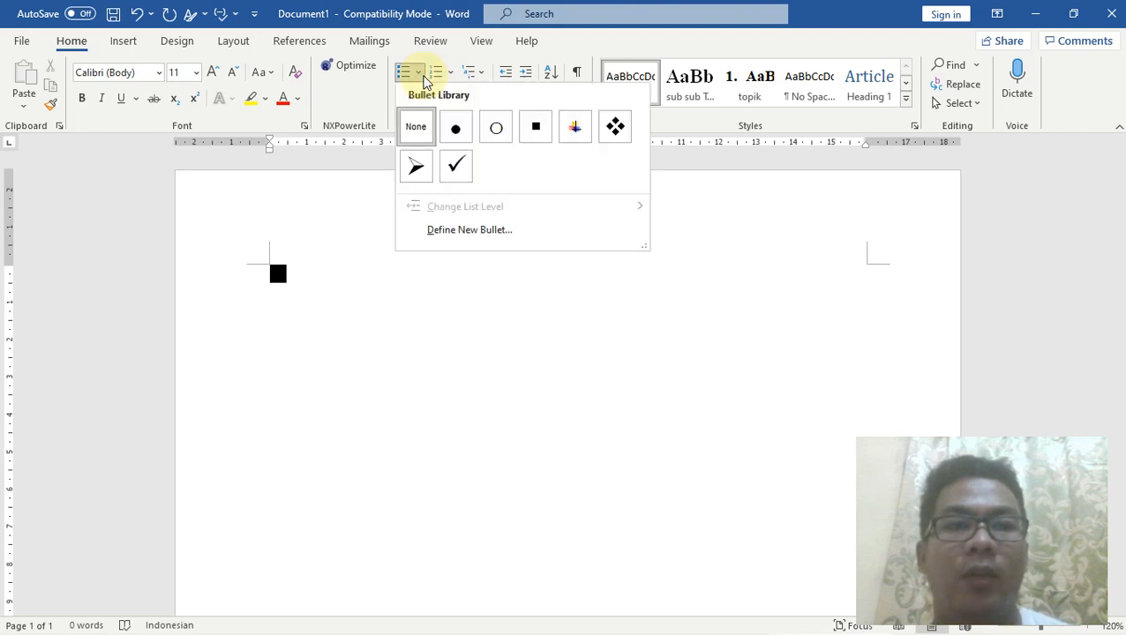
pyautogui.click(456, 129)
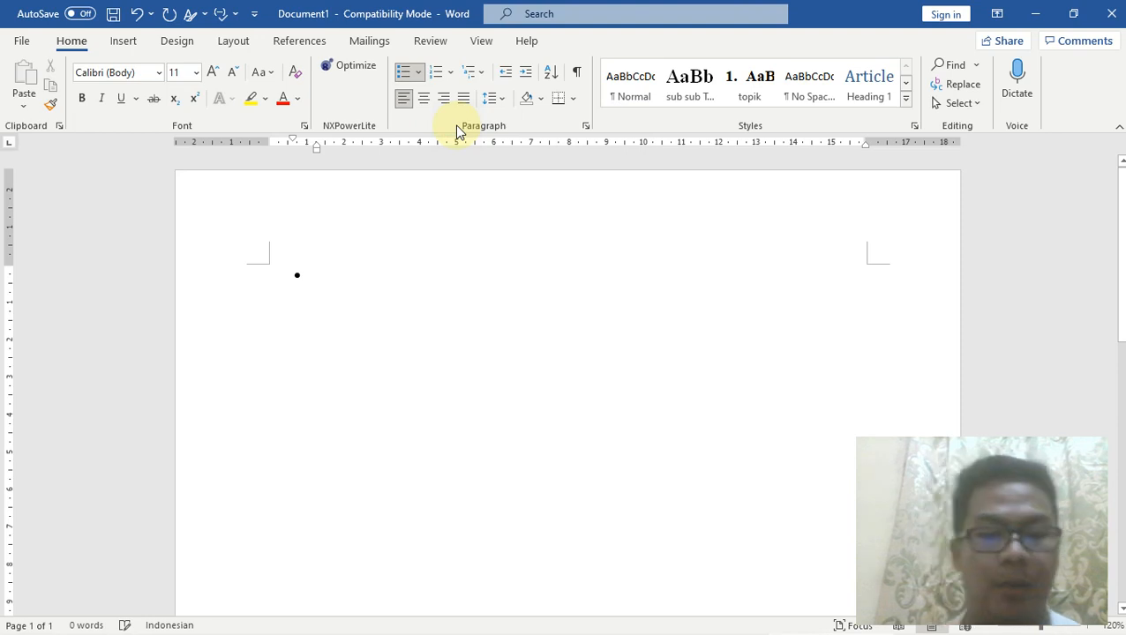
pyautogui.write('rian')
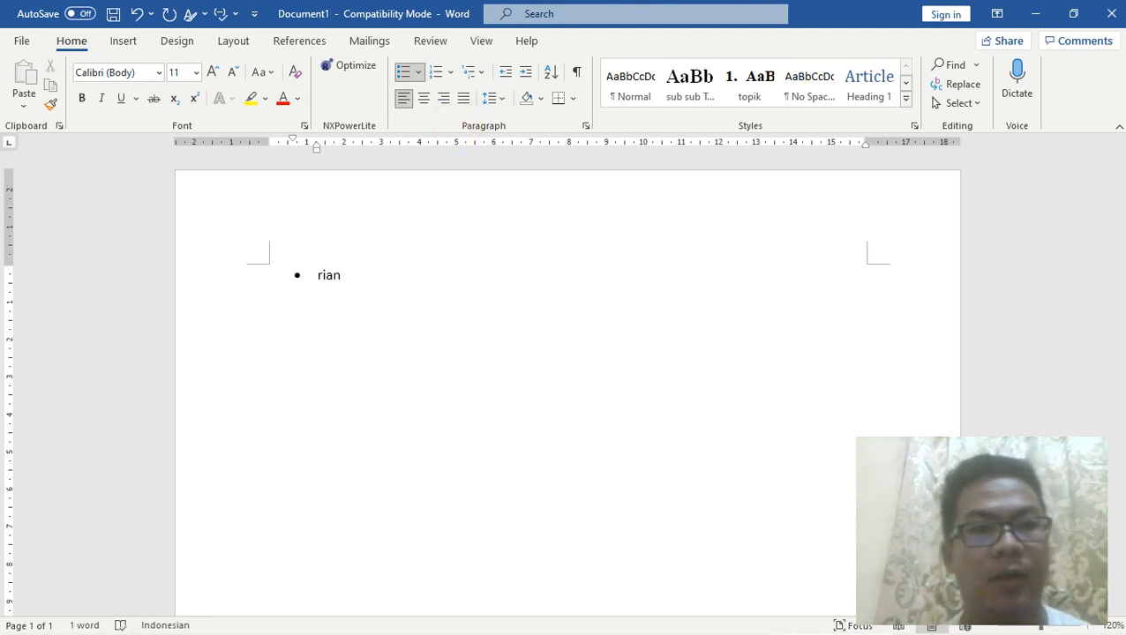
pyautogui.press('Return')
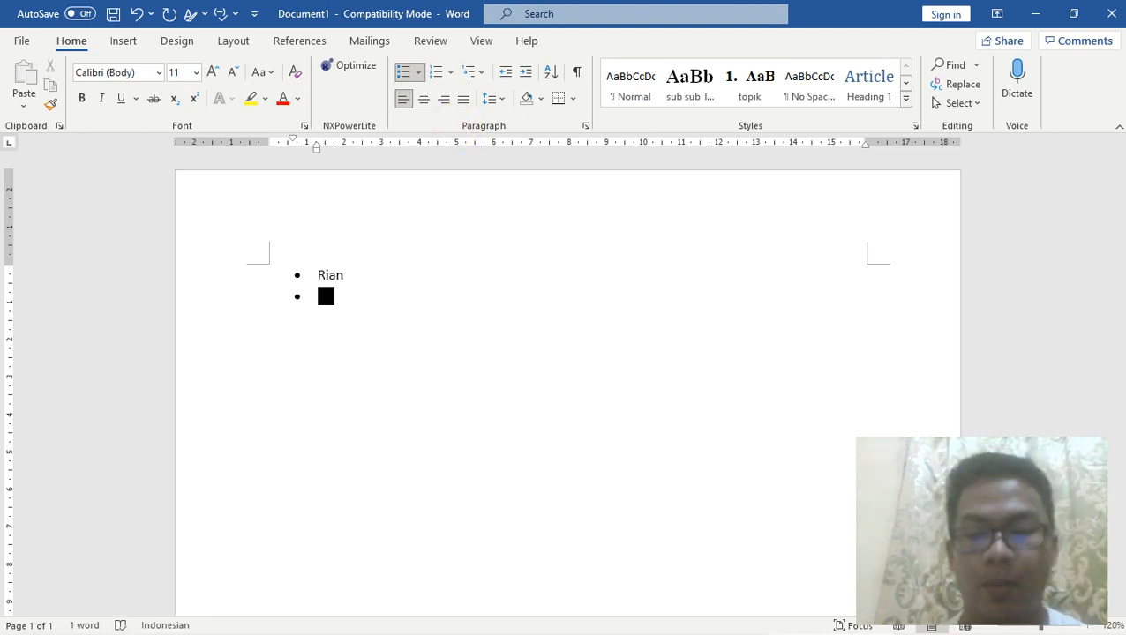
pyautogui.press('BackSpace')
pyautogui.press('BackSpace')
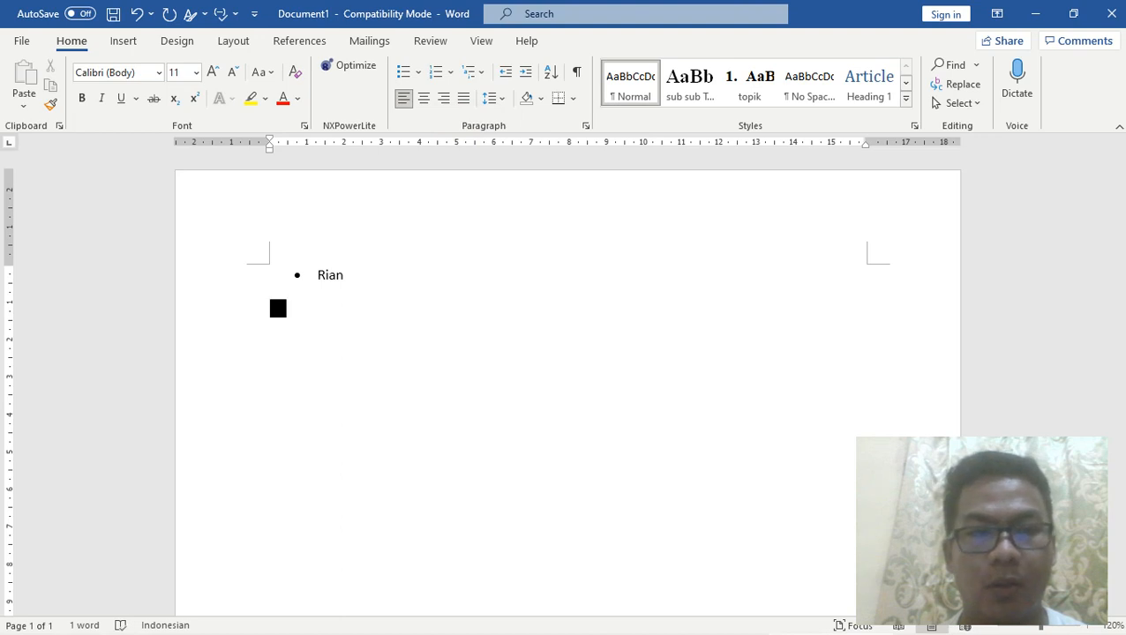
pyautogui.press('Return')
pyautogui.write('as')
pyautogui.press('Return')
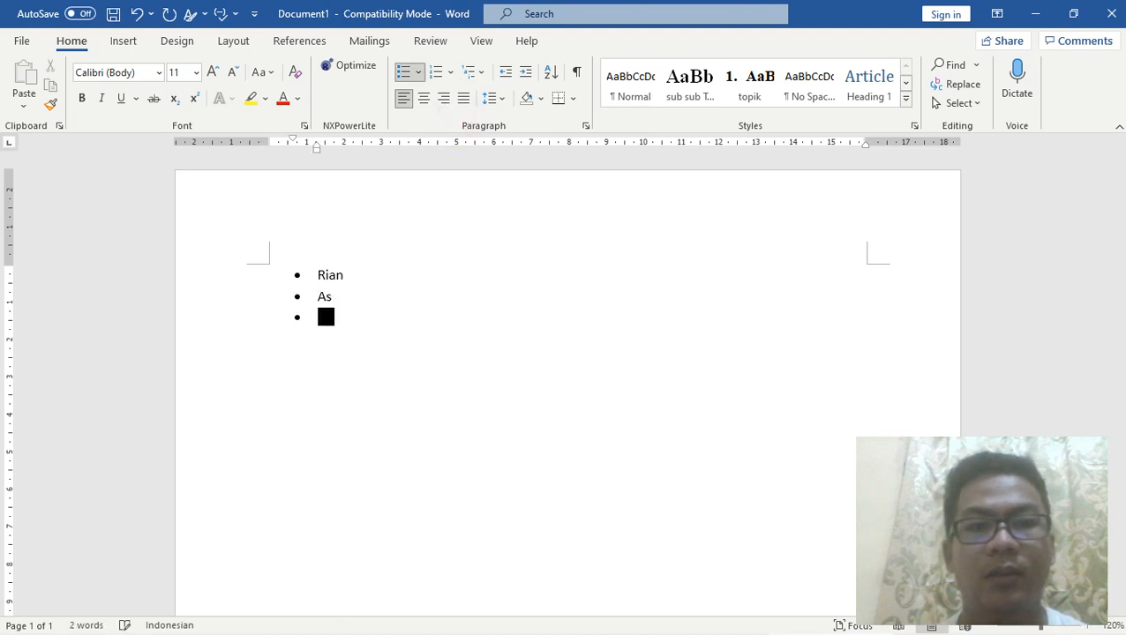
pyautogui.write('as')
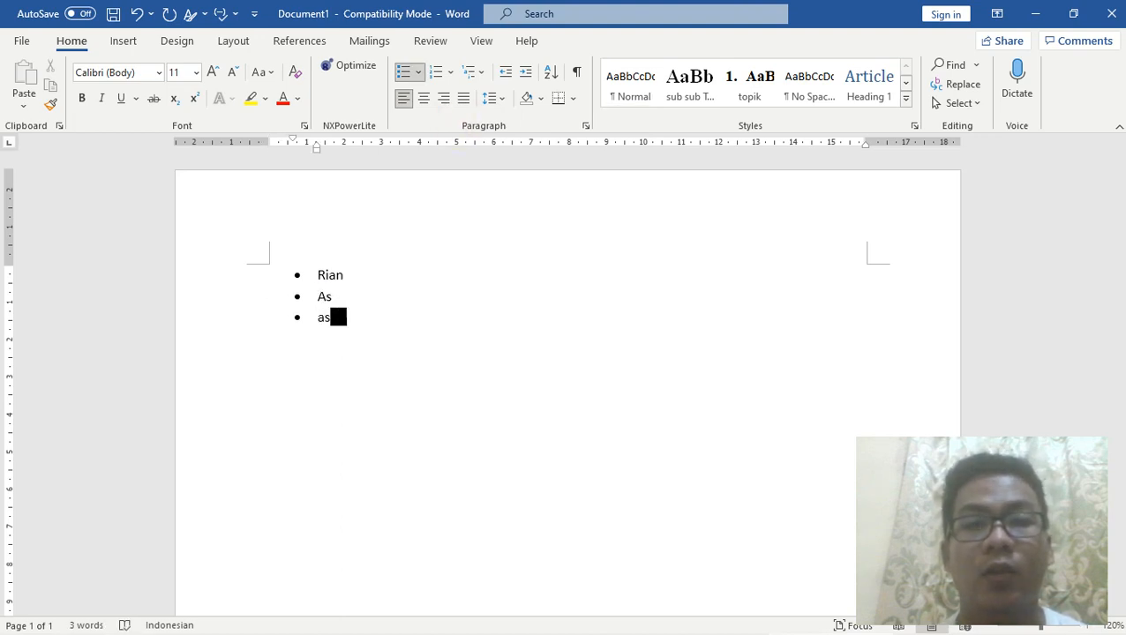
# Delete all the text of the bulleted list and remove the remaining bullet
pyautogui.press('BackSpace')
pyautogui.hotkey('ctrl', 'a')
pyautogui.press('BackSpace')
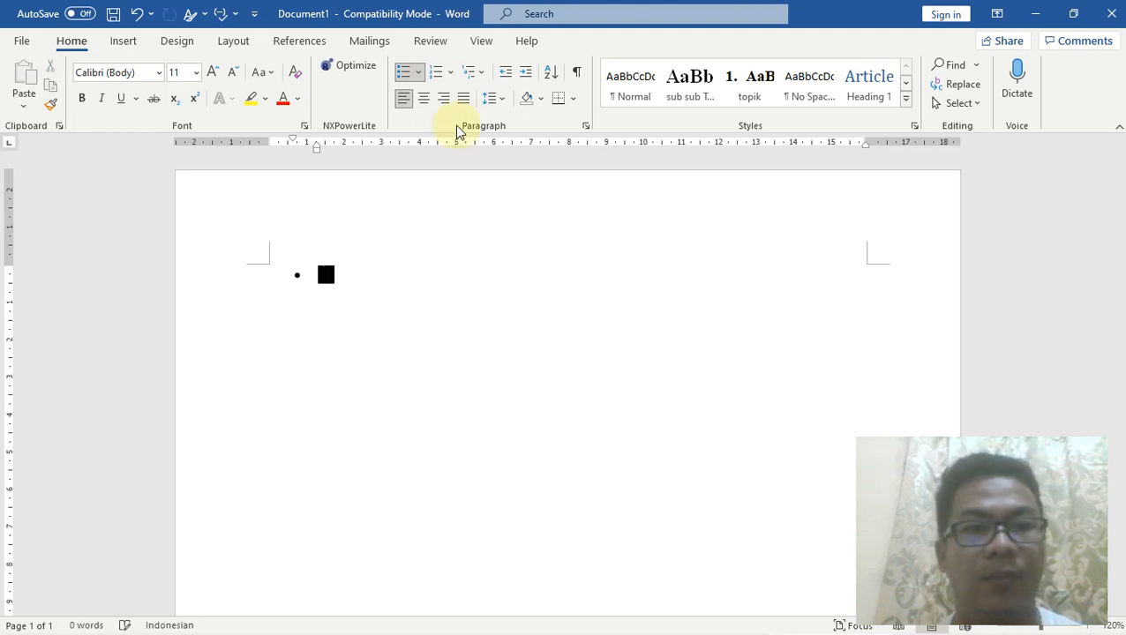
pyautogui.press('BackSpace')
pyautogui.press('ctrl')
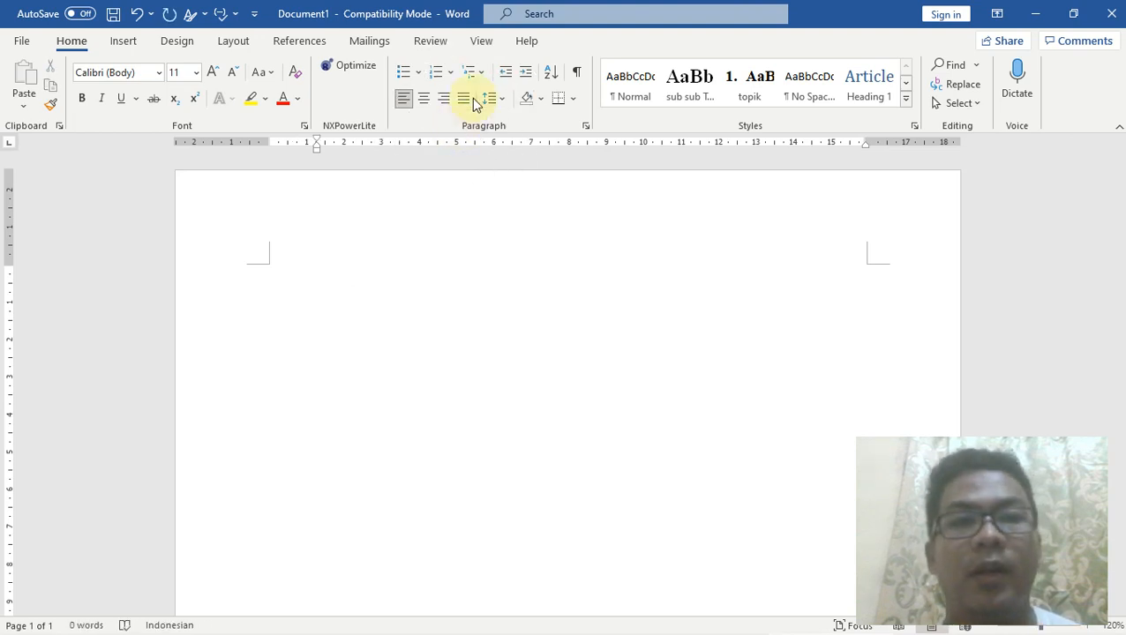
# Examine the available bullet styles and numbering formats without applying any of them
pyautogui.click(420, 74)
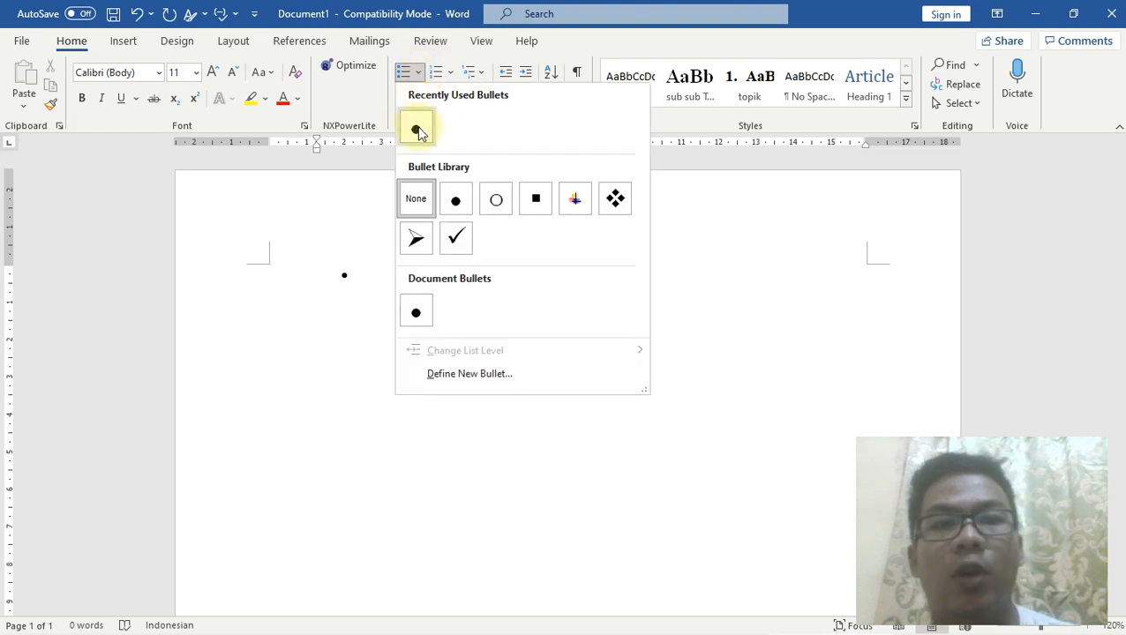
pyautogui.click(880, 333)
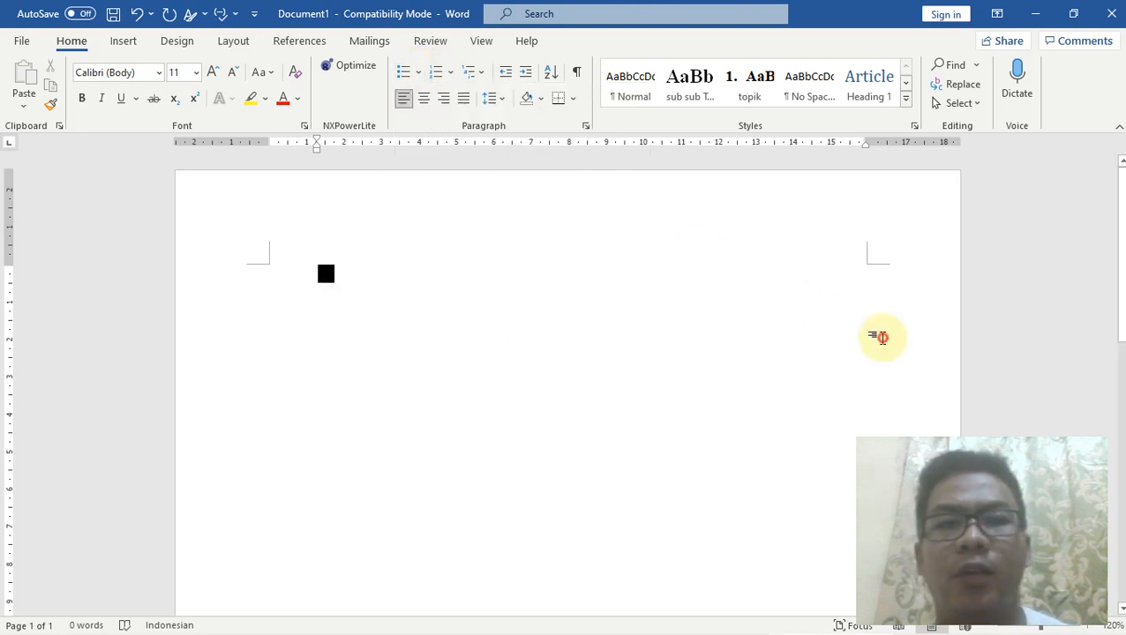
pyautogui.click(451, 74)
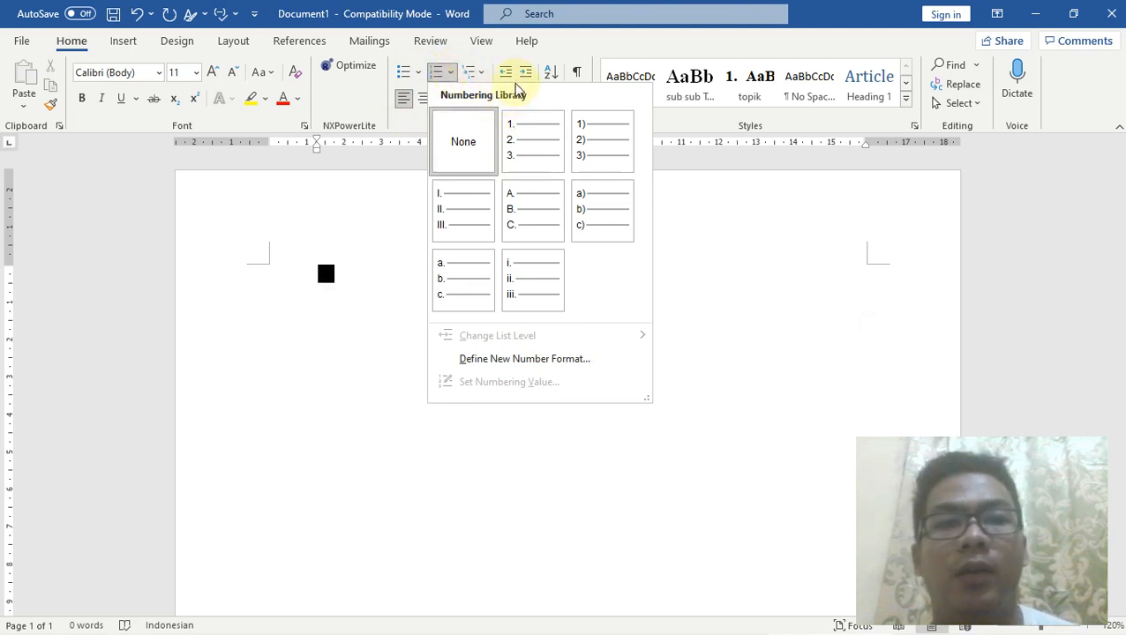
pyautogui.click(747, 206)
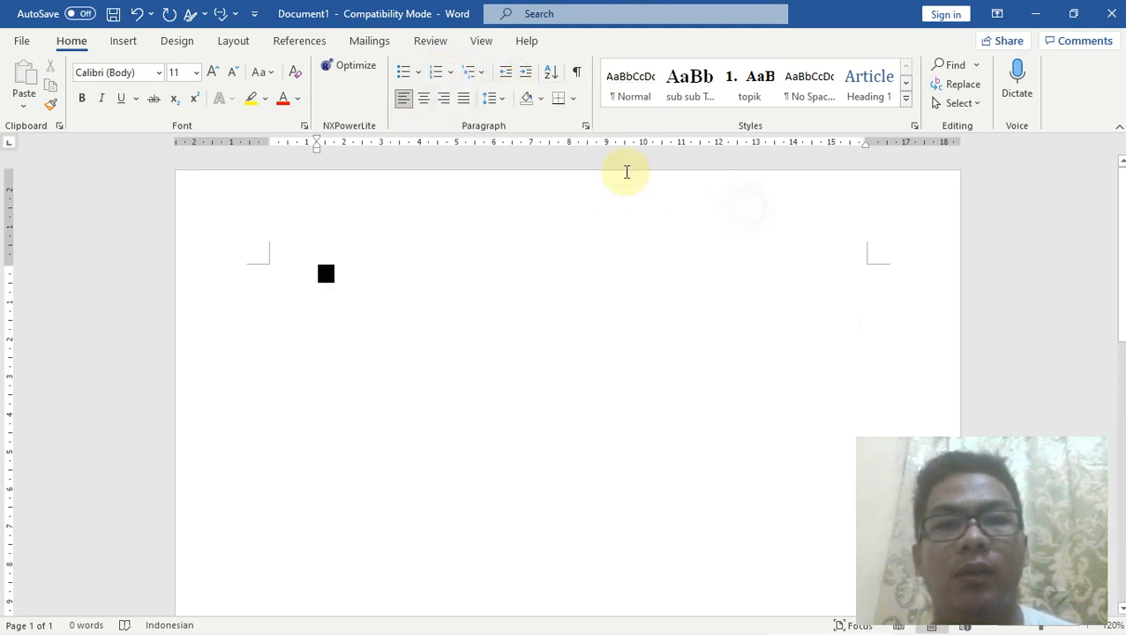
# Examine the multilevel list formats and the line spacing options without applying any of them
pyautogui.click(484, 74)
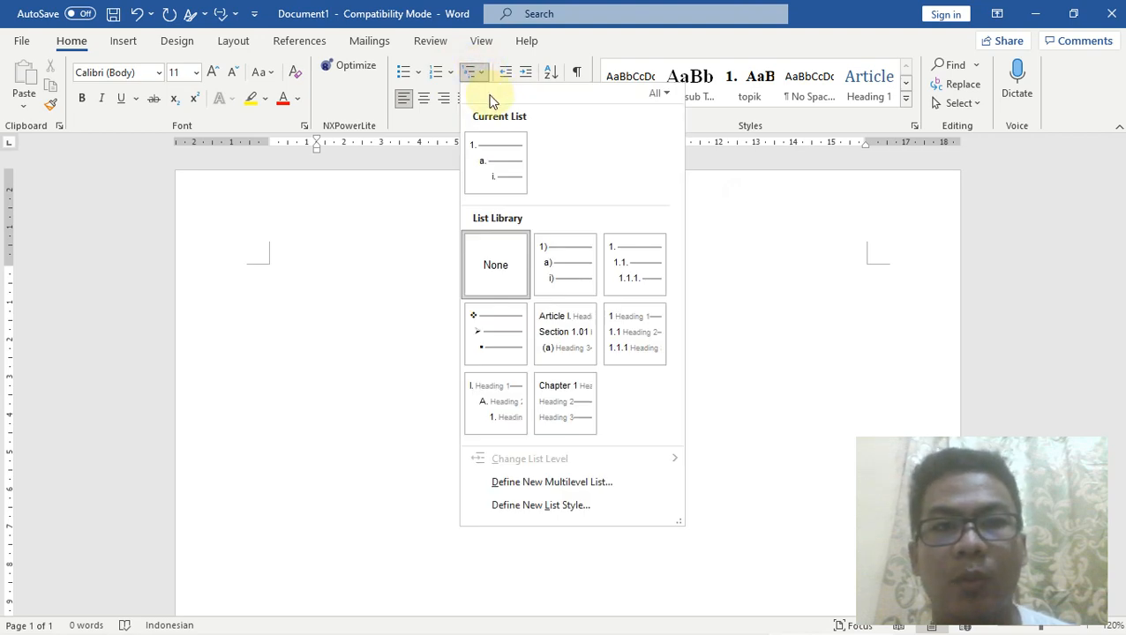
pyautogui.click(371, 260)
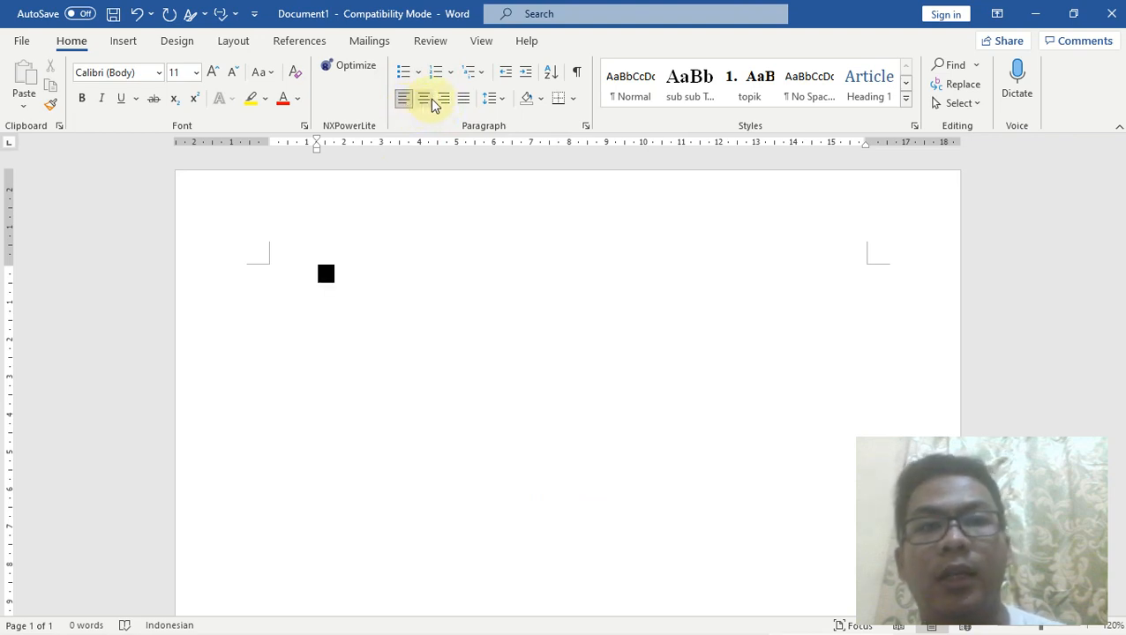
pyautogui.click(504, 106)
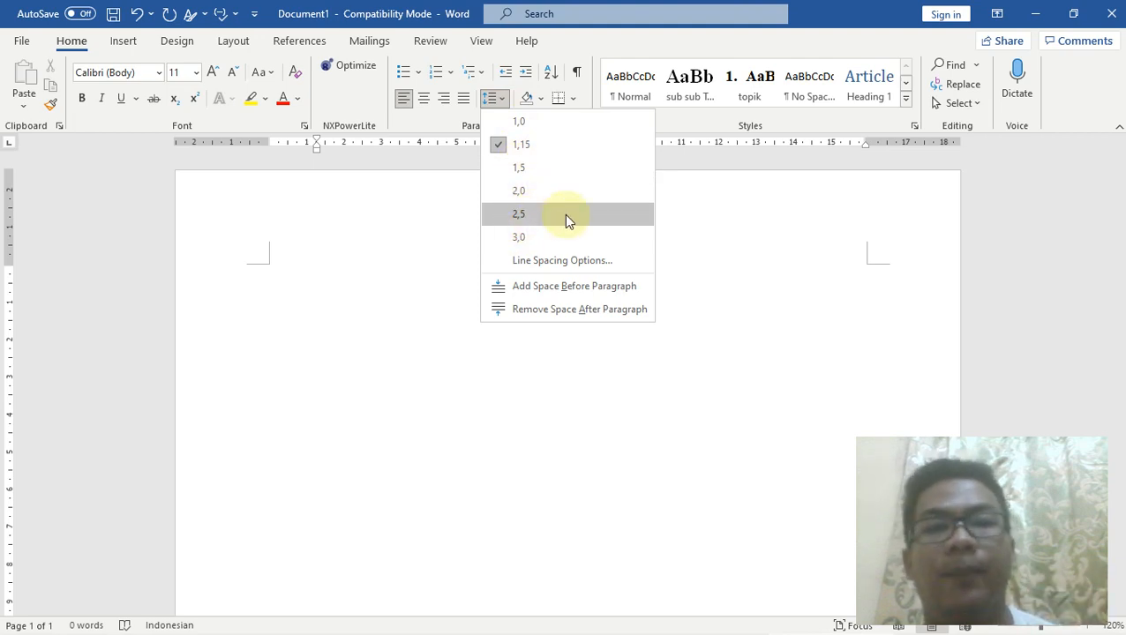
pyautogui.click(733, 206)
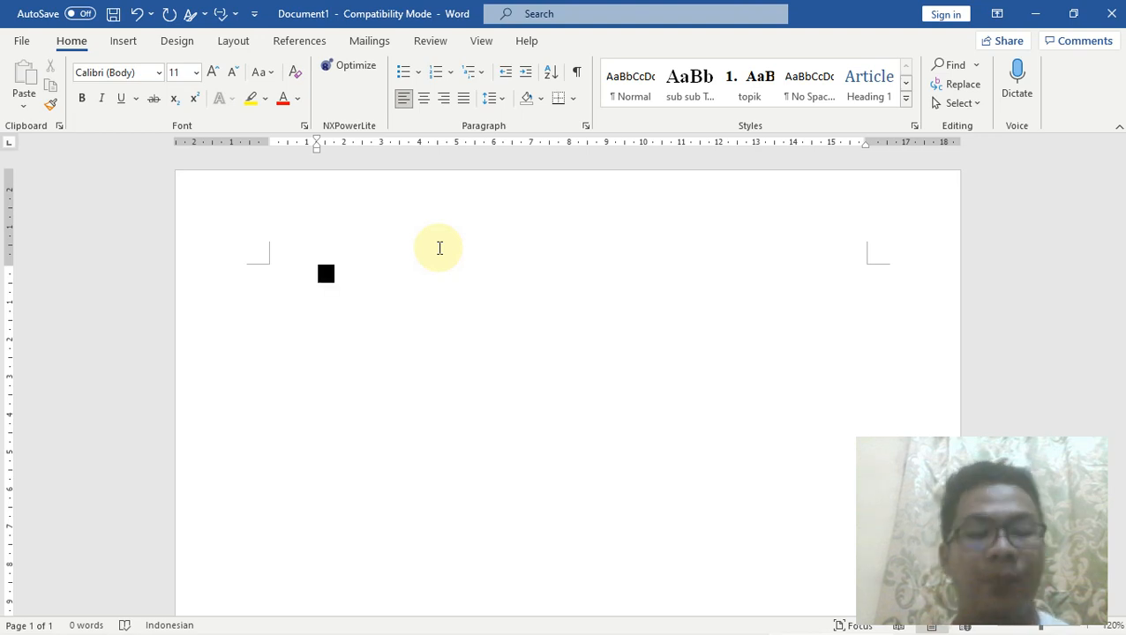
# Remove the leftover indent from the empty line and enter the word "biodata" there
pyautogui.press('BackSpace')
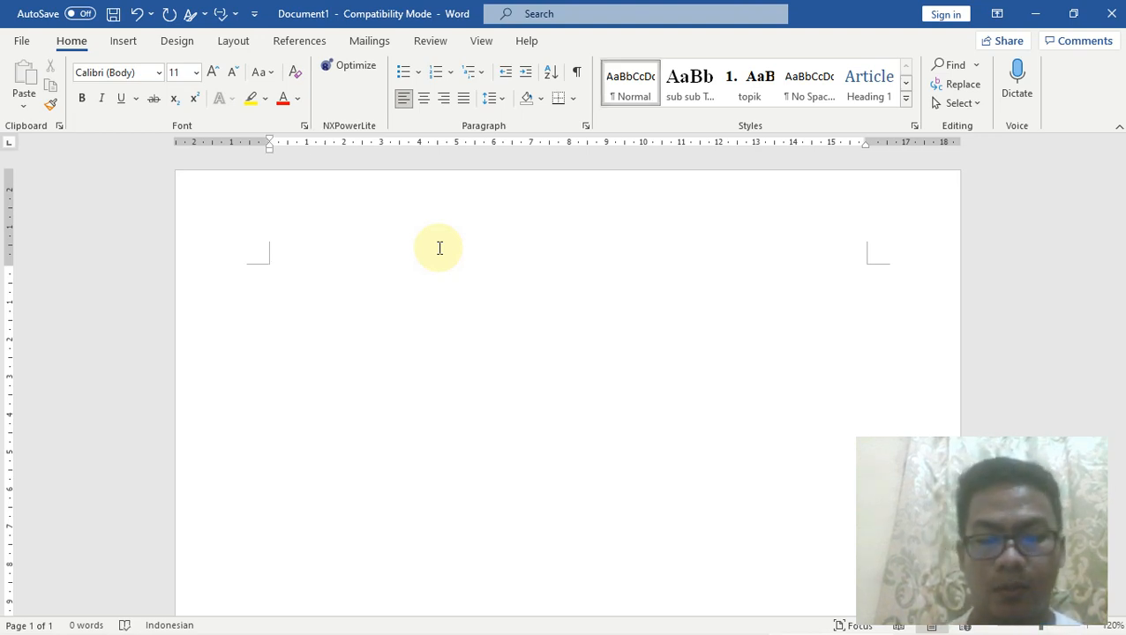
pyautogui.write('biodata')
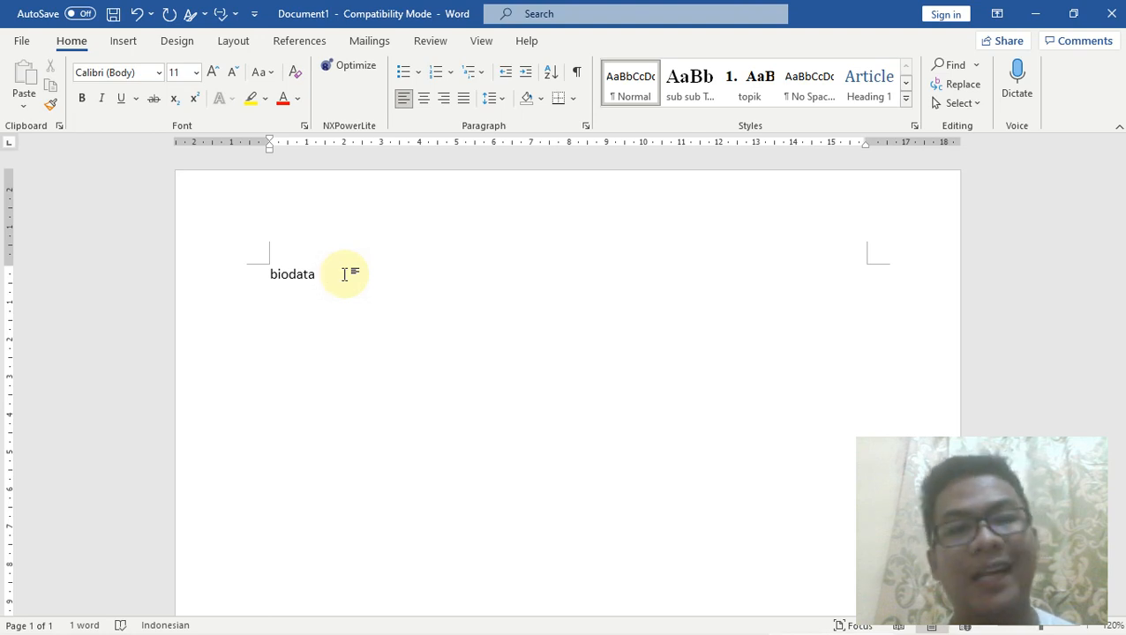
# Select the whole word "biodata", center it, return it to left alignment and deselect it
pyautogui.hotkey('shift', 'Left')
pyautogui.hotkey('shift', 'Left')
pyautogui.hotkey('shift', 'Left')
pyautogui.hotkey('shift', 'Left')
pyautogui.hotkey('shift', 'Left')
pyautogui.hotkey('shift', 'Left')
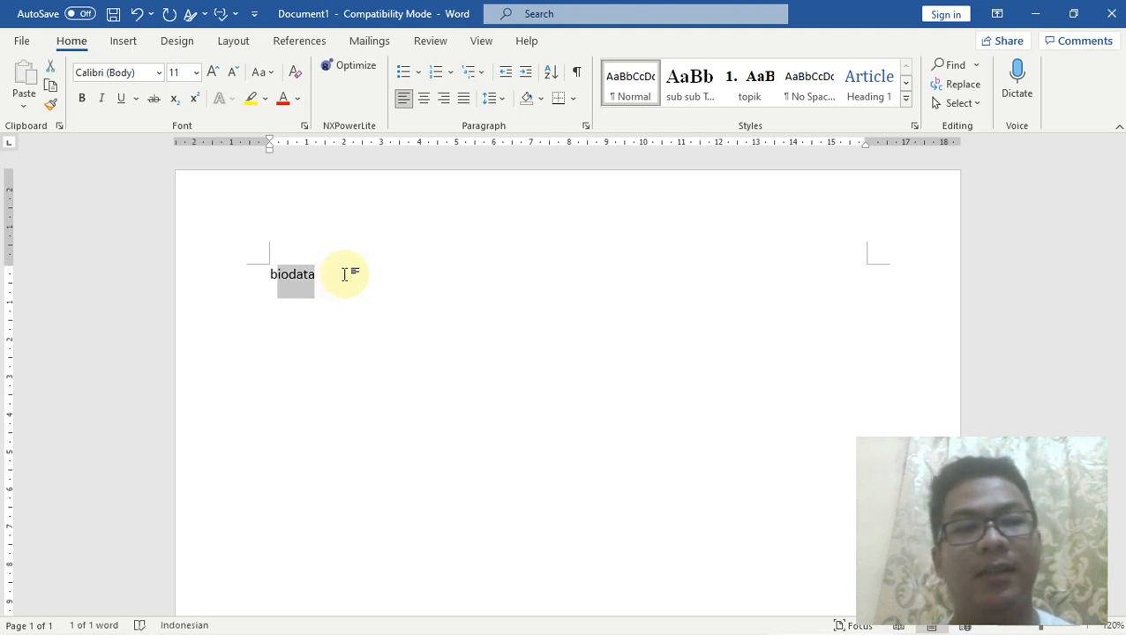
pyautogui.hotkey('ctrl', 'a')
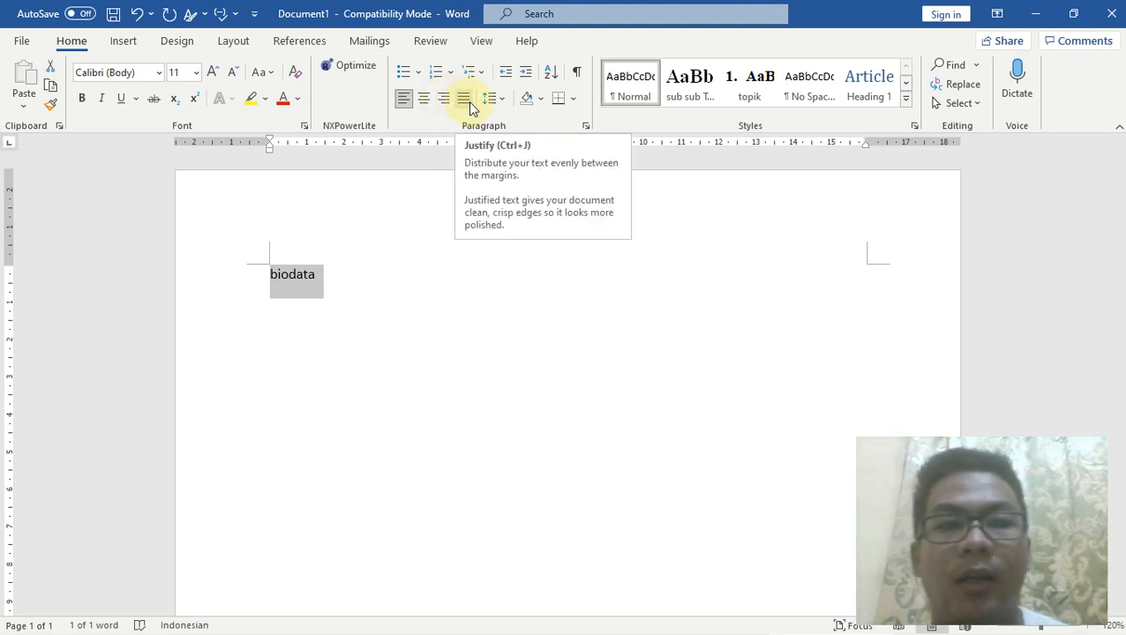
pyautogui.click(425, 101)
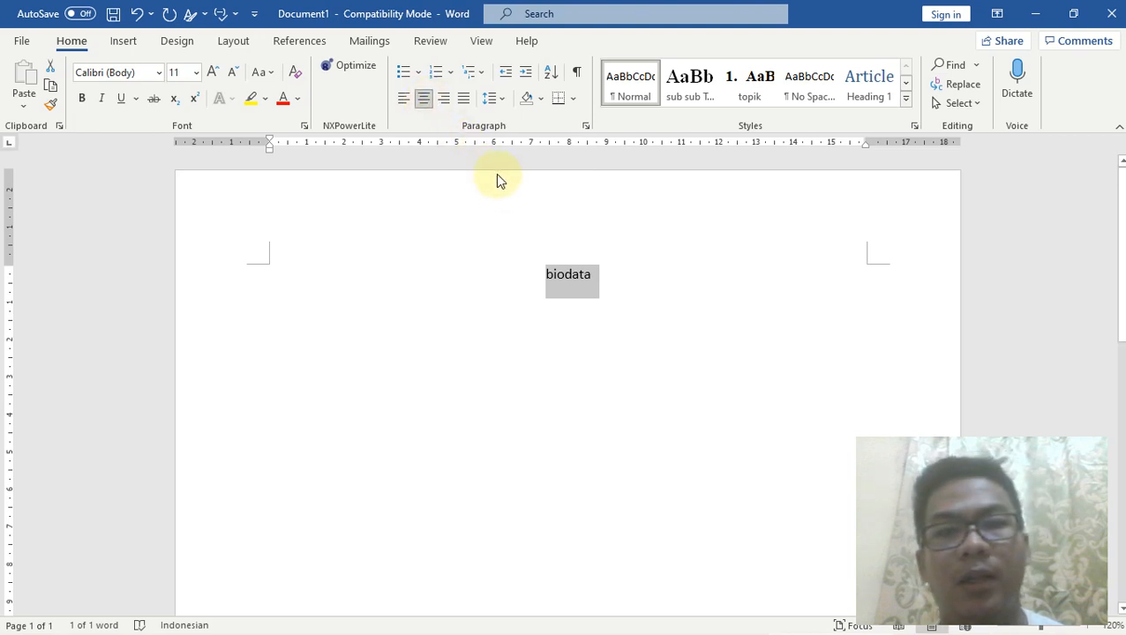
pyautogui.click(408, 108)
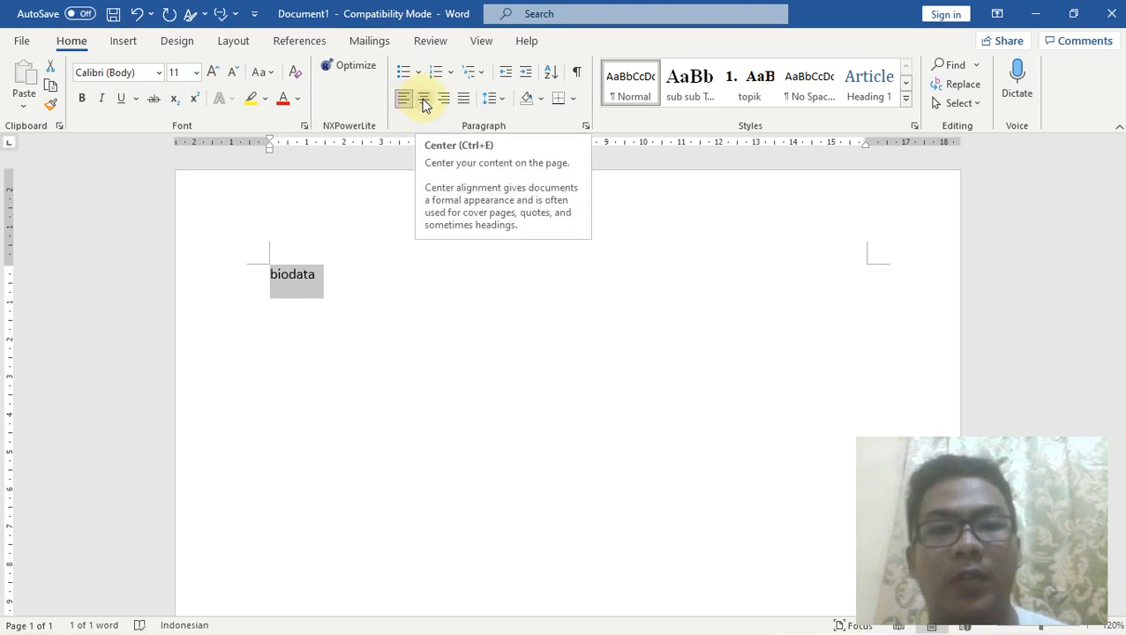
pyautogui.click(334, 279)
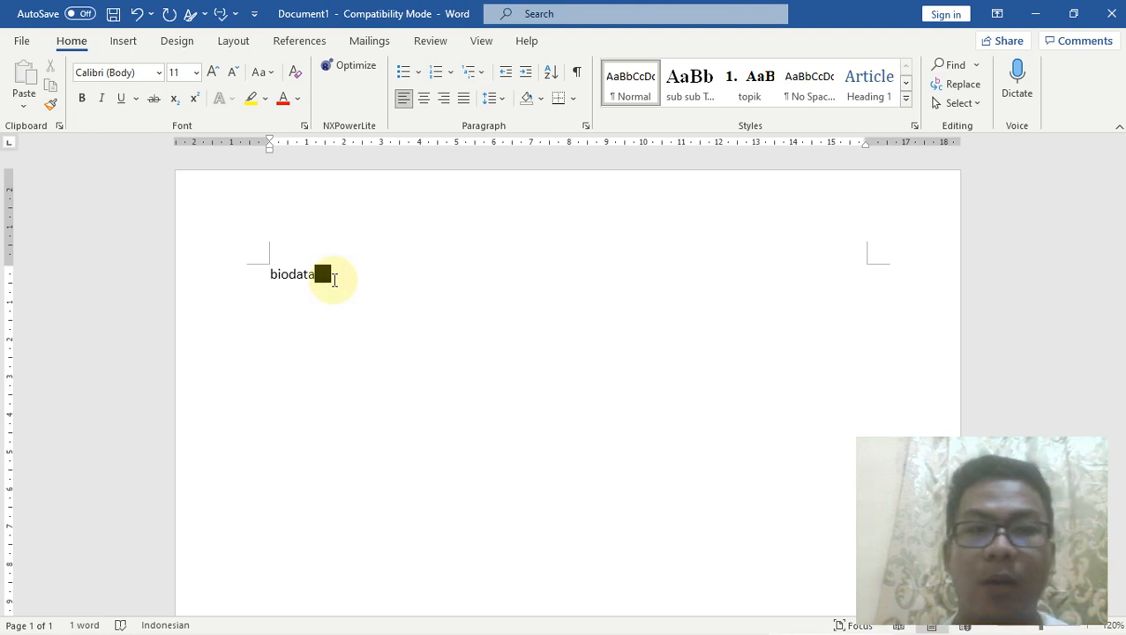
pyautogui.click(334, 280)
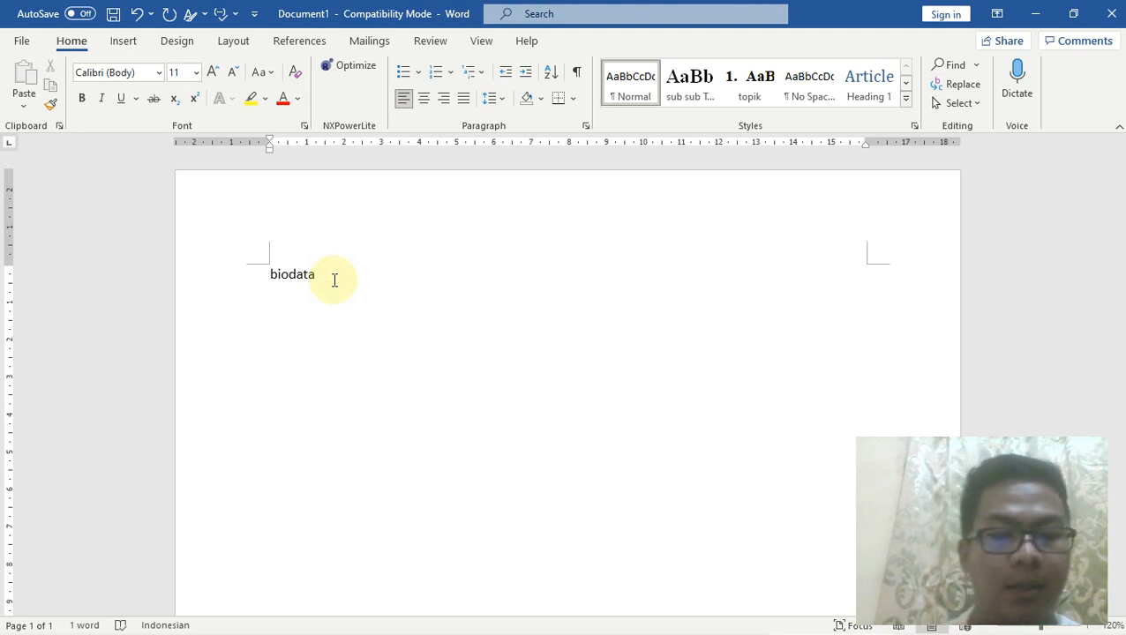
# Try center, left, right and justified alignment in turn on the "biodata" line
pyautogui.hotkey('ctrl', 'e')
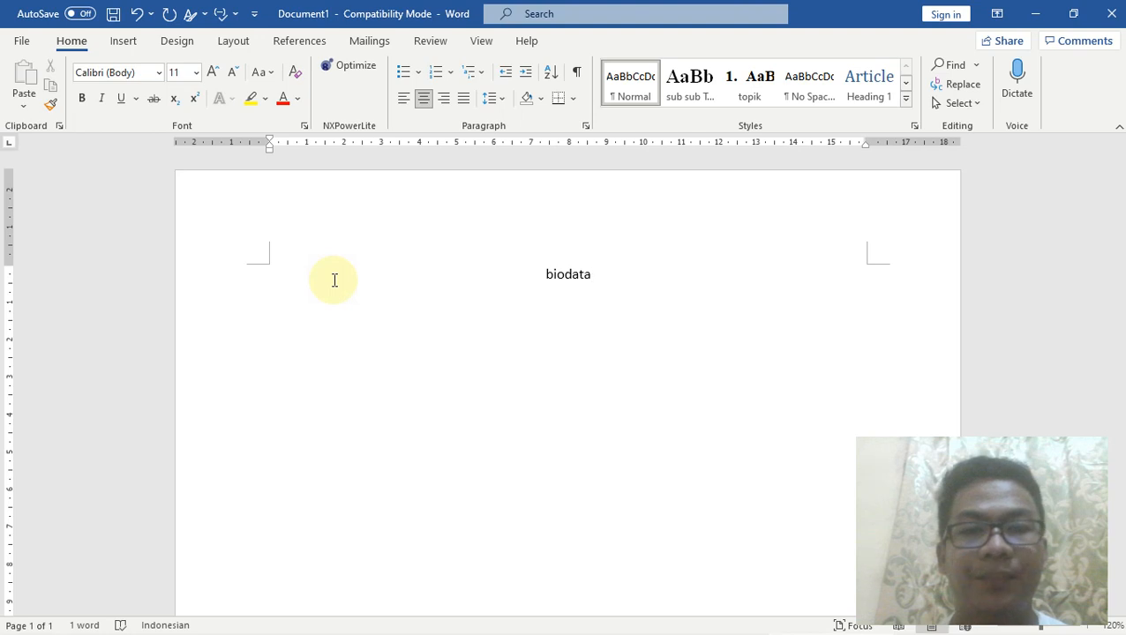
pyautogui.hotkey('ctrl', 'l')
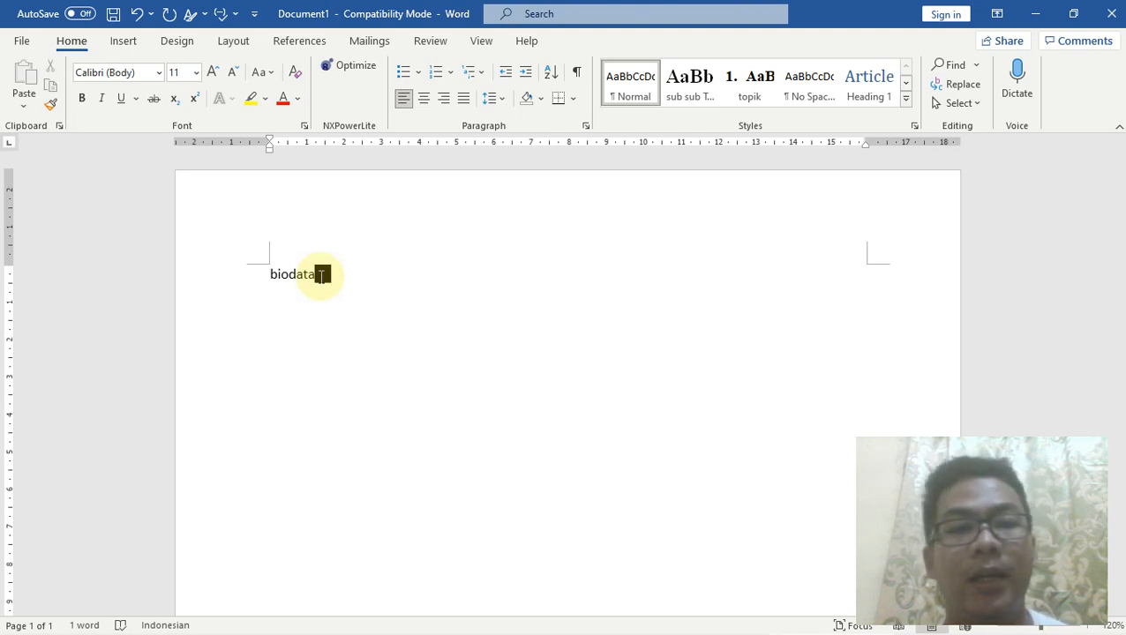
pyautogui.click(321, 276)
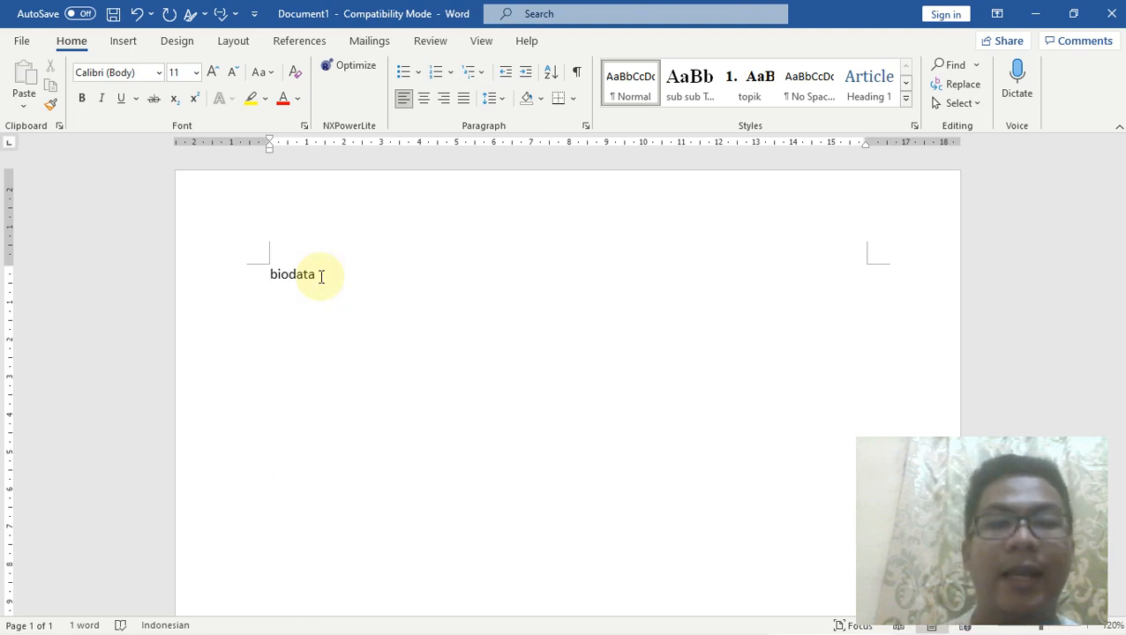
pyautogui.hotkey('ctrl', 'r')
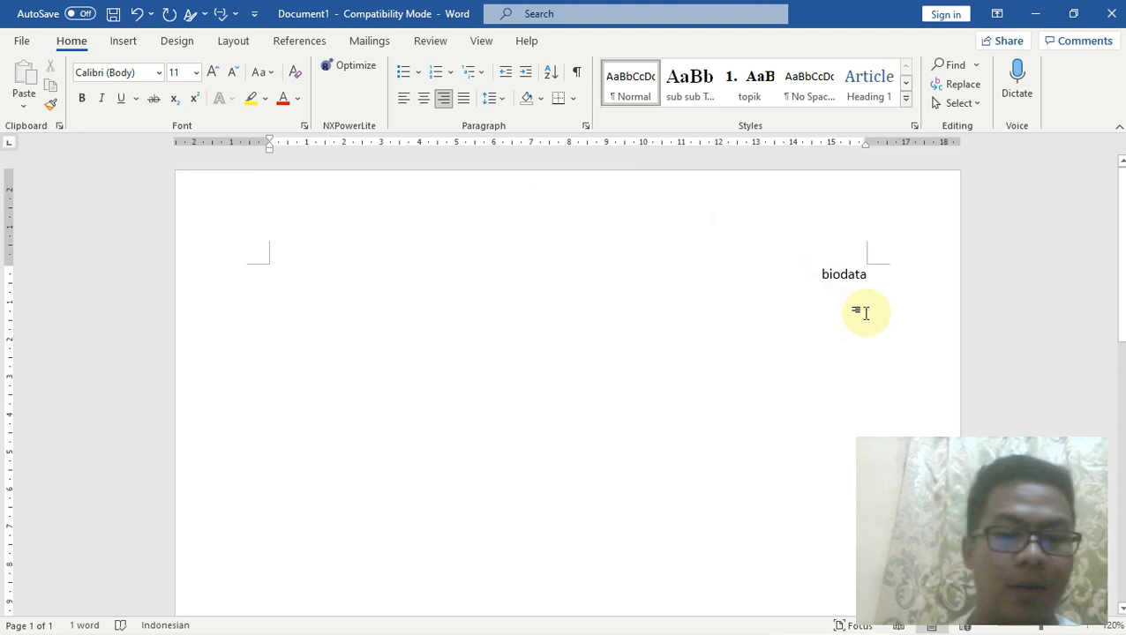
pyautogui.hotkey('ctrl', 'j')
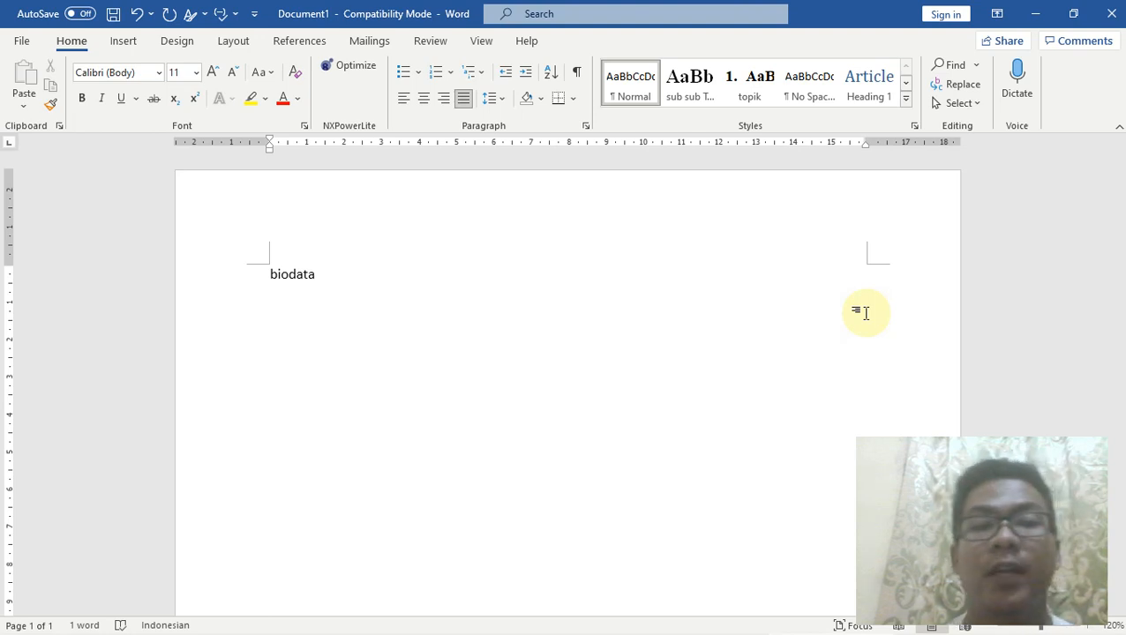
# Center the "biodata" line as a heading and start a left-aligned line below it
pyautogui.hotkey('ctrl', 'e')
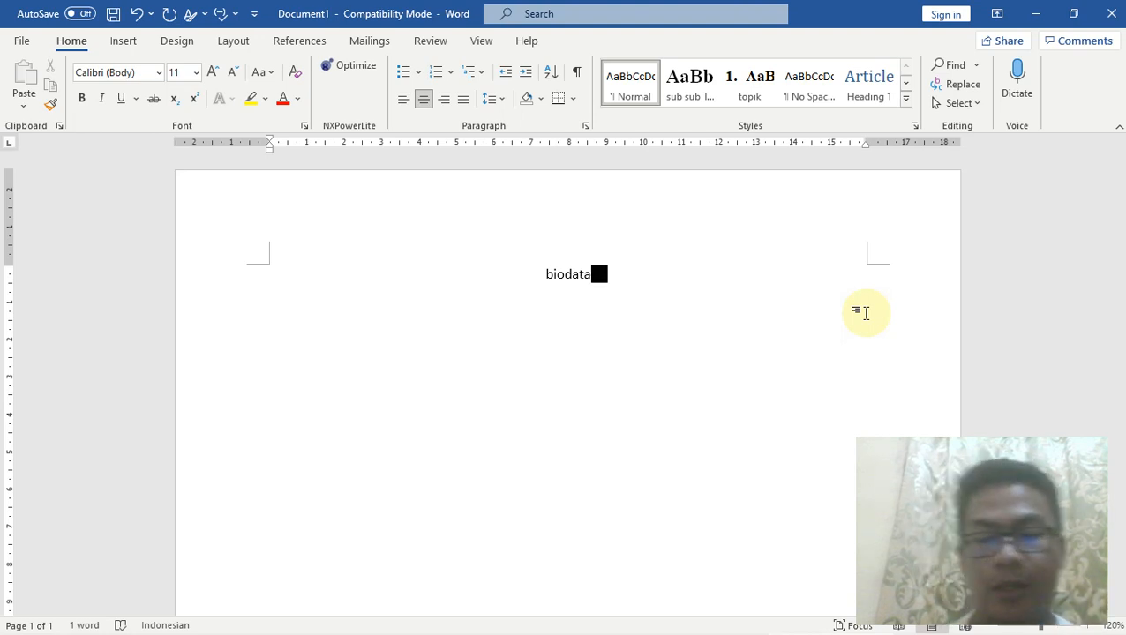
pyautogui.press('Return')
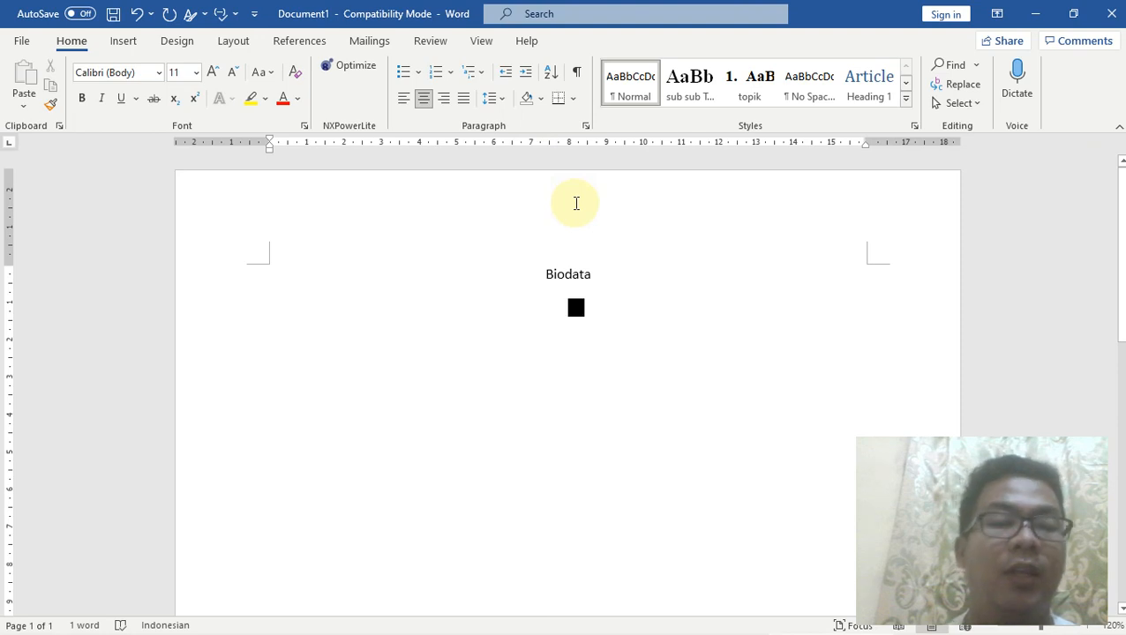
pyautogui.hotkey('ctrl', 'l')
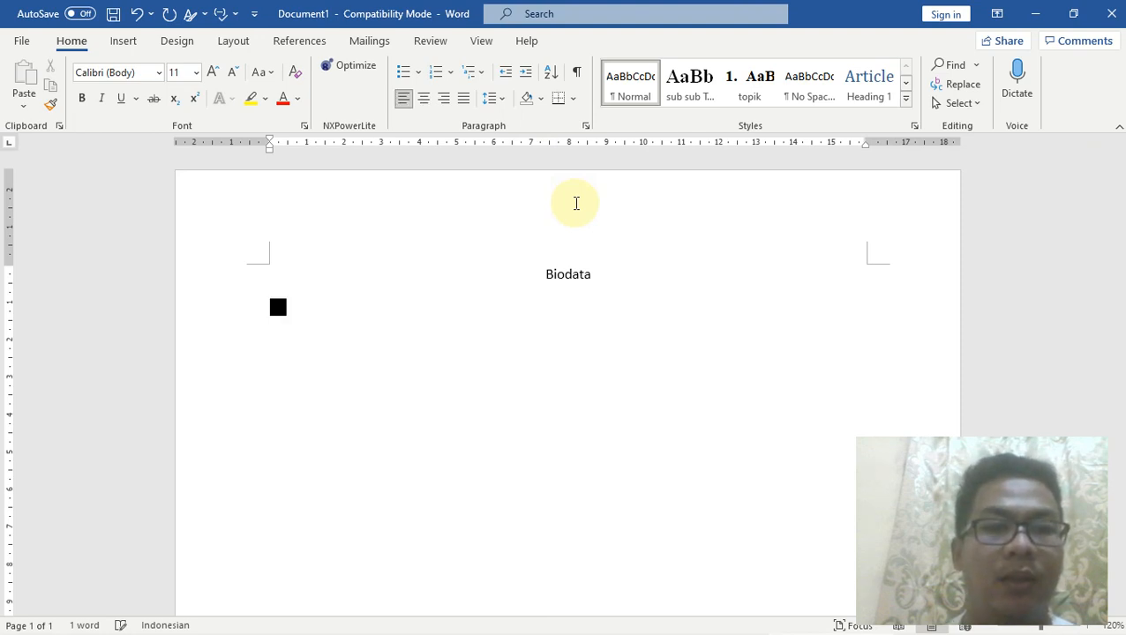
pyautogui.hotkey('ctrl', 'e')
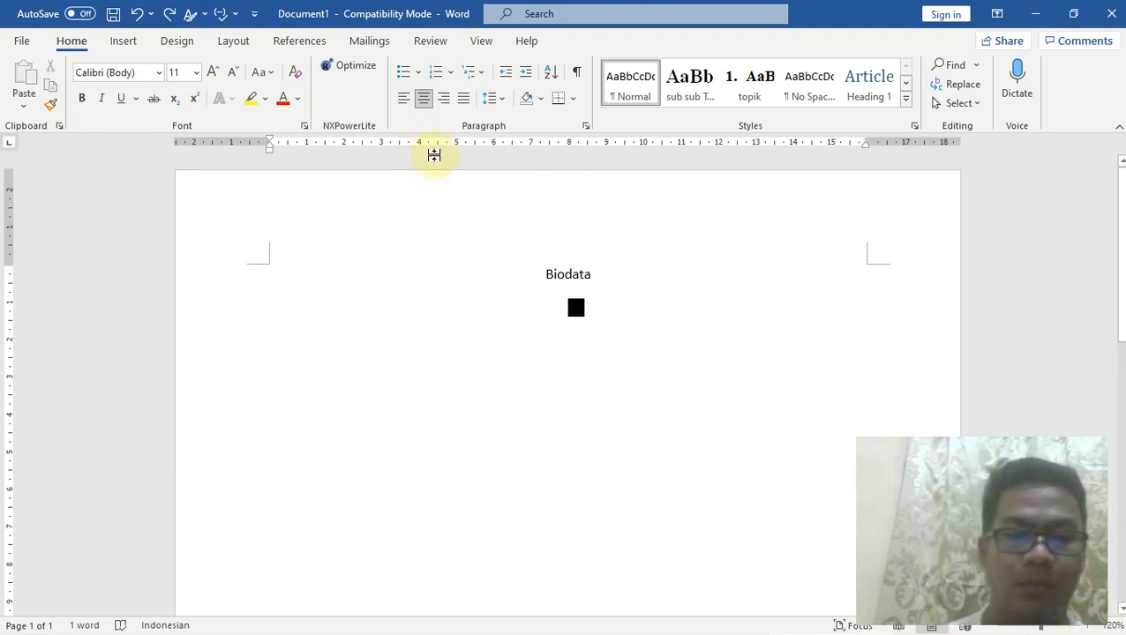
pyautogui.hotkey('ctrl', 'l')
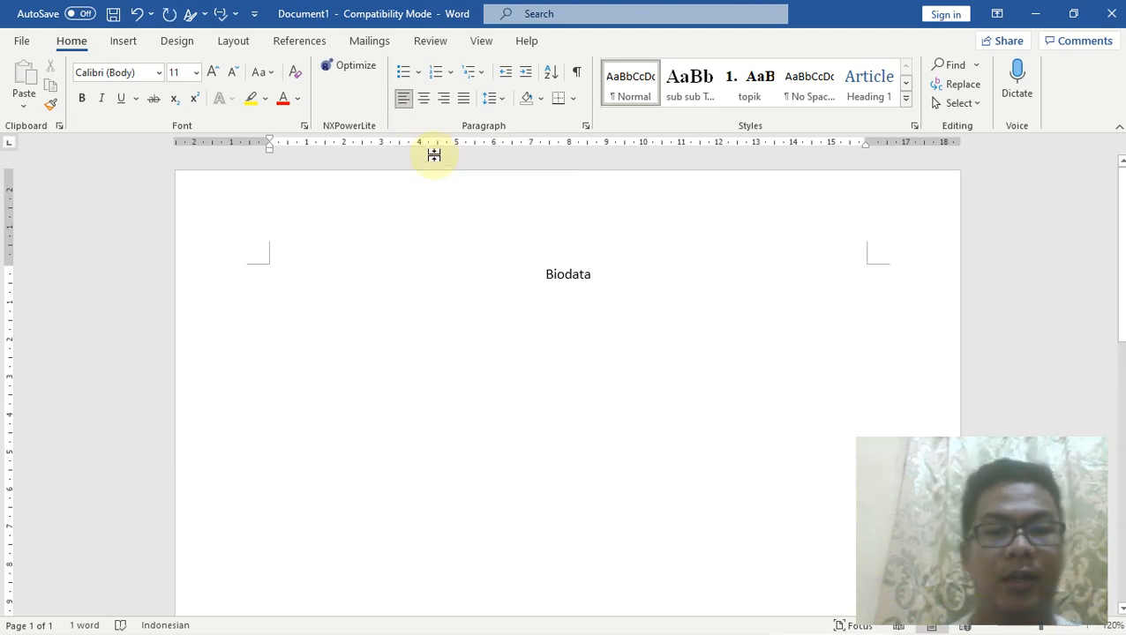
pyautogui.click(466, 285)
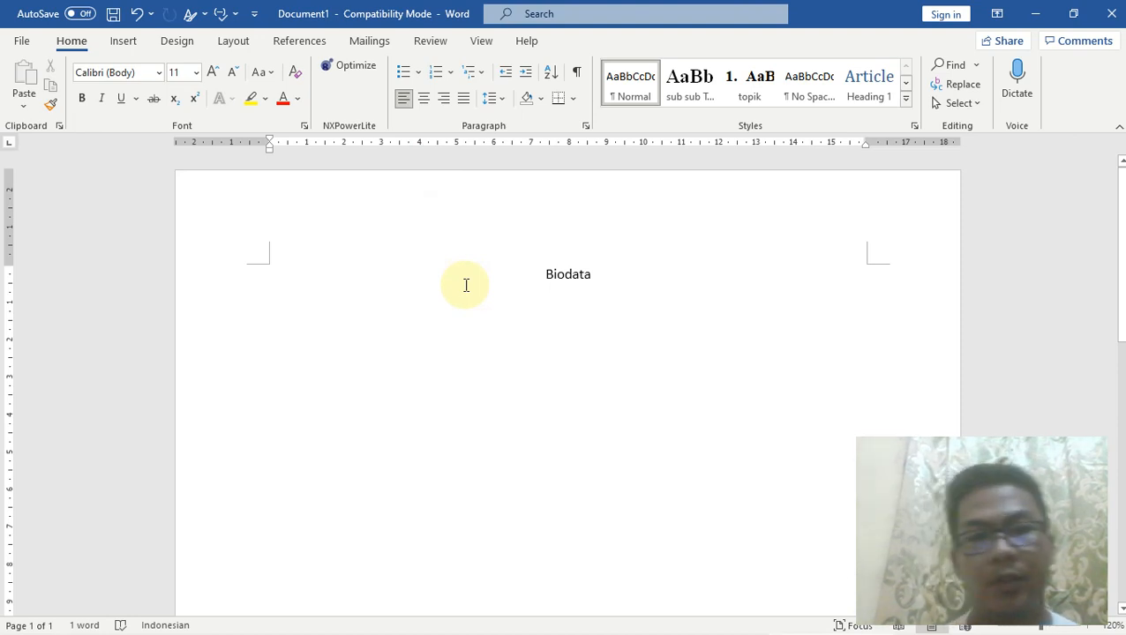
pyautogui.click(465, 285)
pyautogui.click(465, 302)
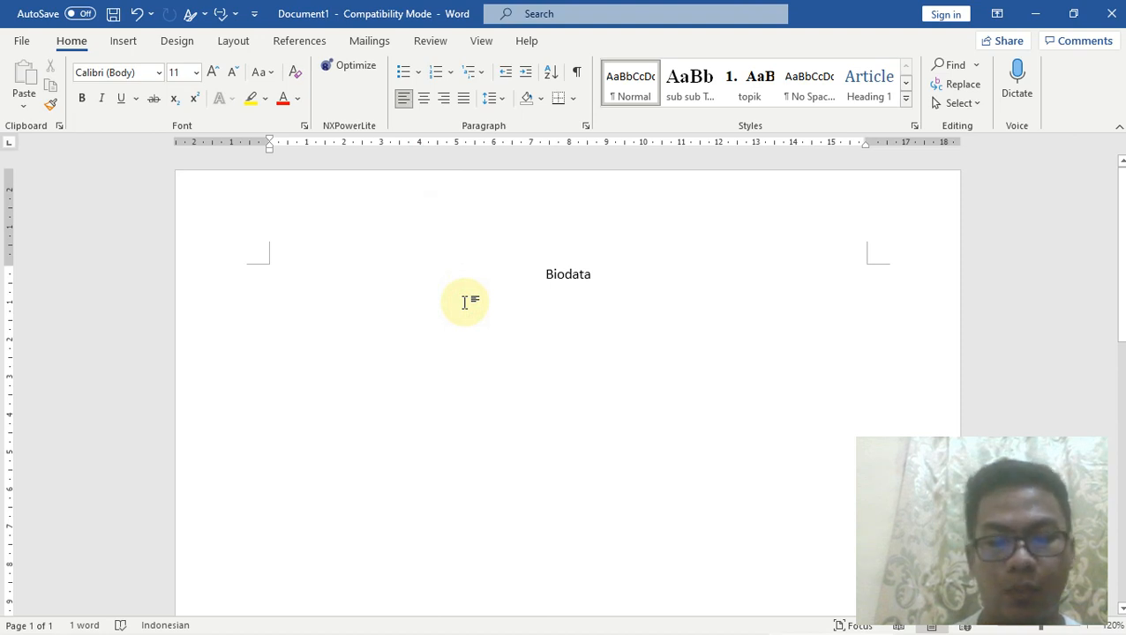
pyautogui.write('Nama ')
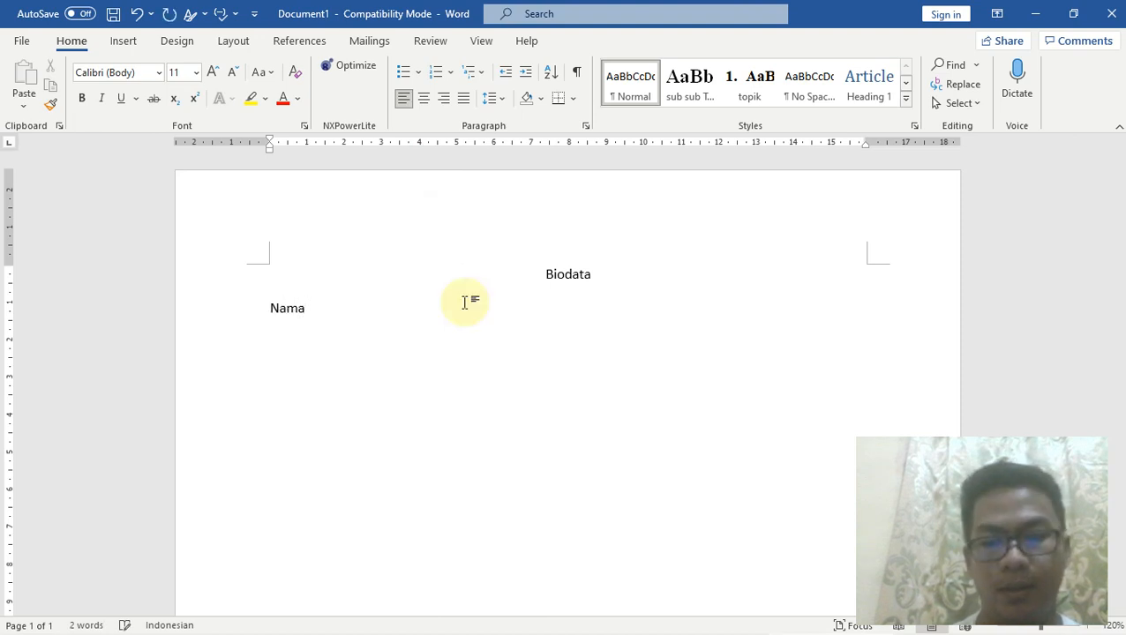
pyautogui.write(':')
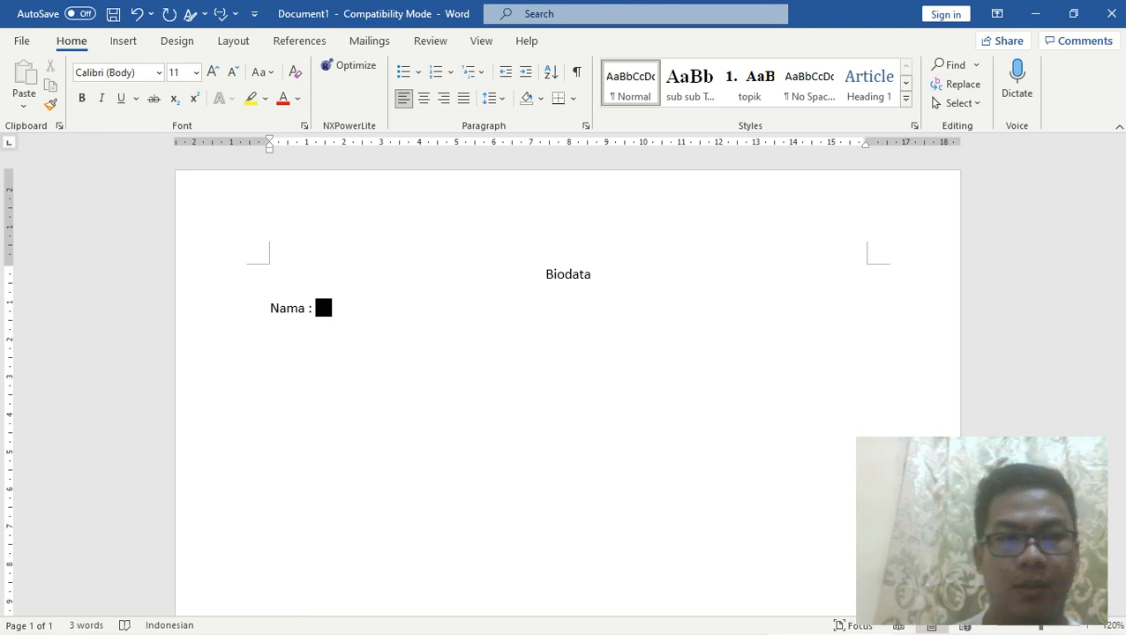
pyautogui.press('BackSpace')
pyautogui.press('BackSpace')
pyautogui.press('BackSpace')
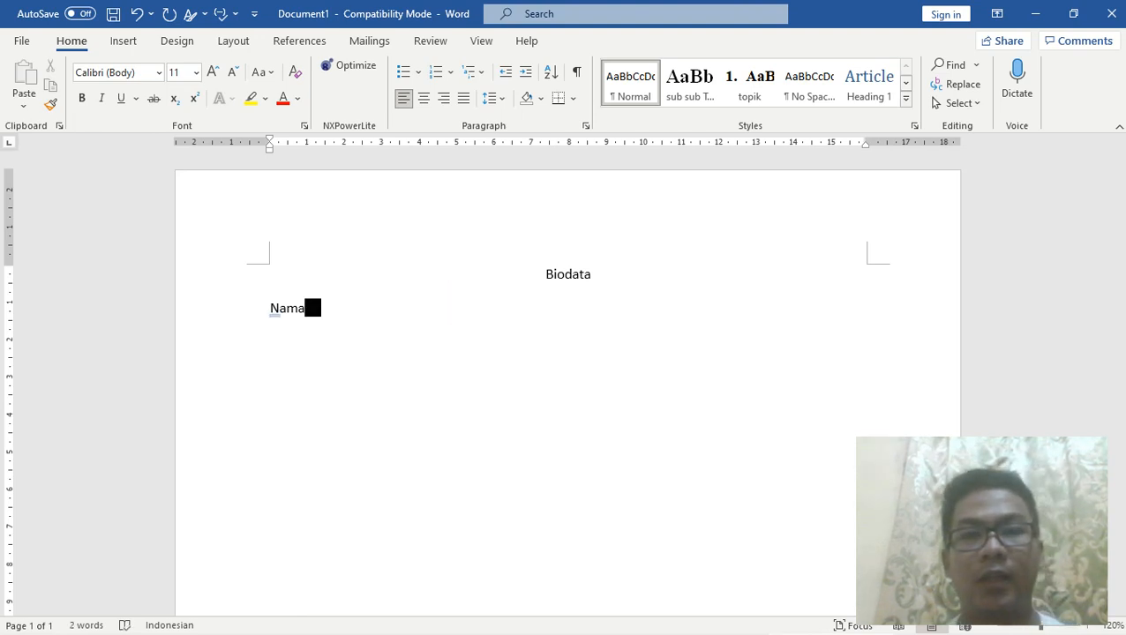
pyautogui.press('BackSpace')
pyautogui.press('BackSpace')
pyautogui.press('BackSpace')
pyautogui.press('BackSpace')
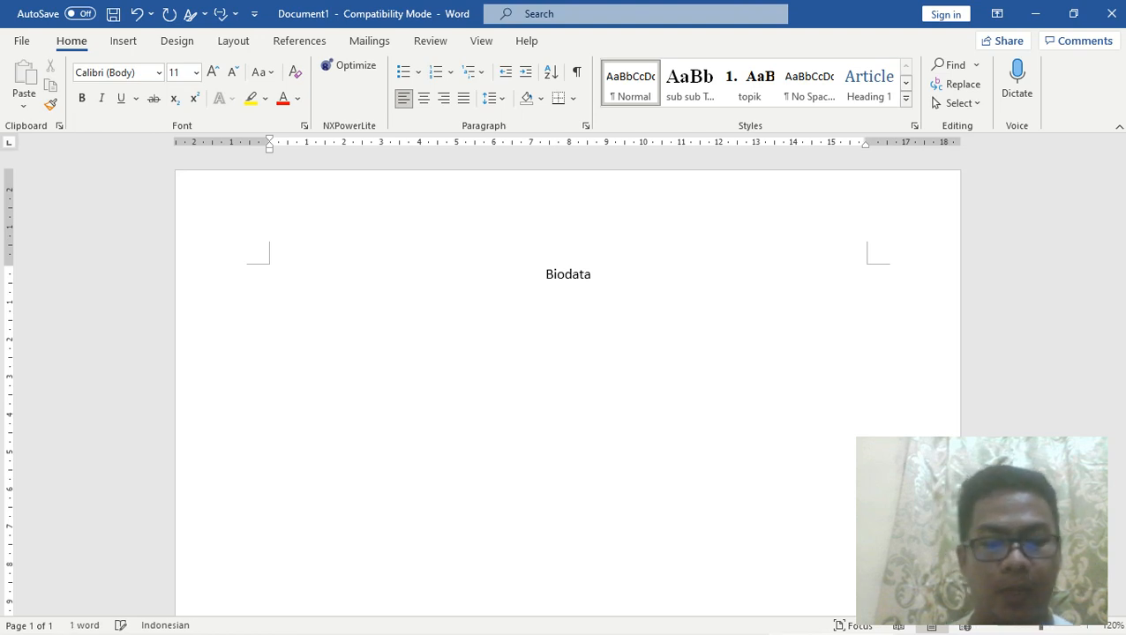
# Enter "nama" below the heading, followed by a tab-spaced colon and the person's first name, and start a new line
pyautogui.write('nama')
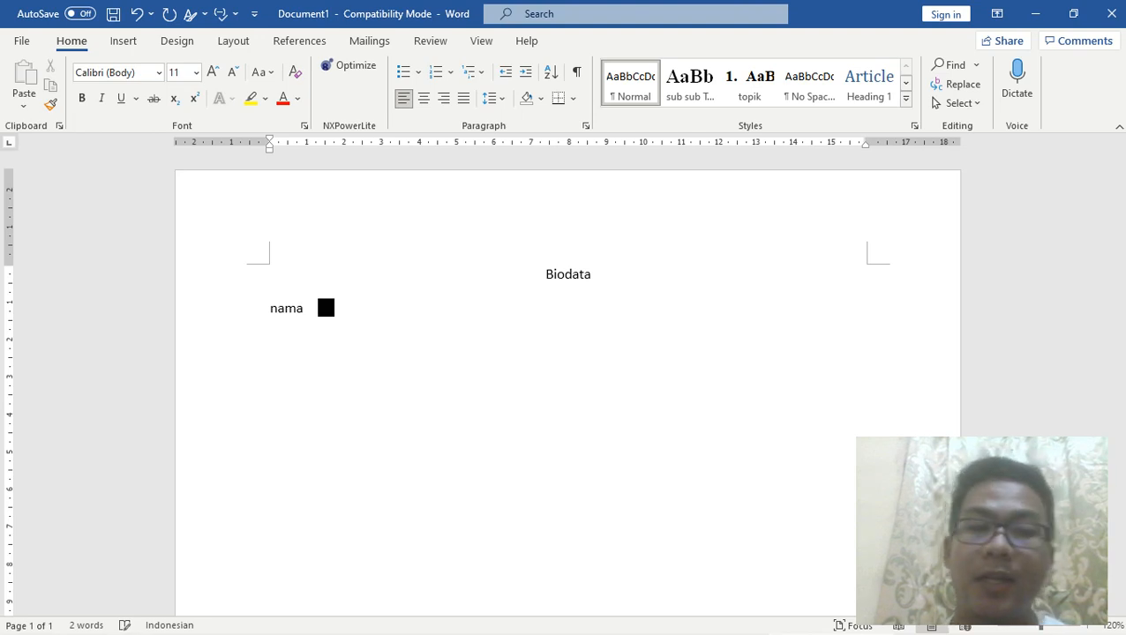
pyautogui.press('Tab')
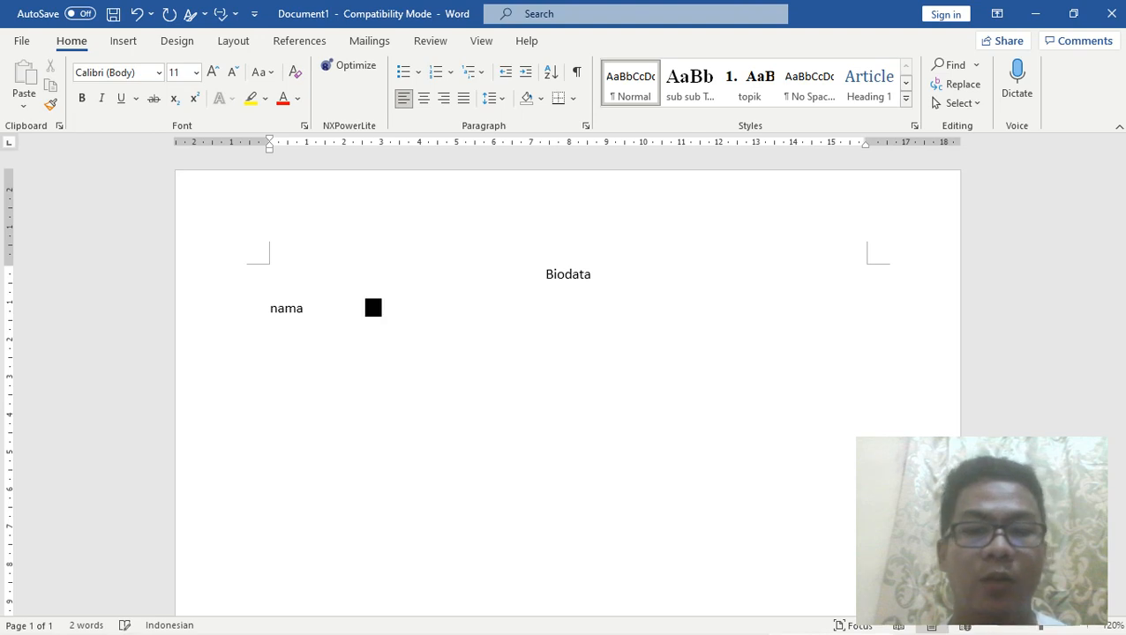
pyautogui.write(':')
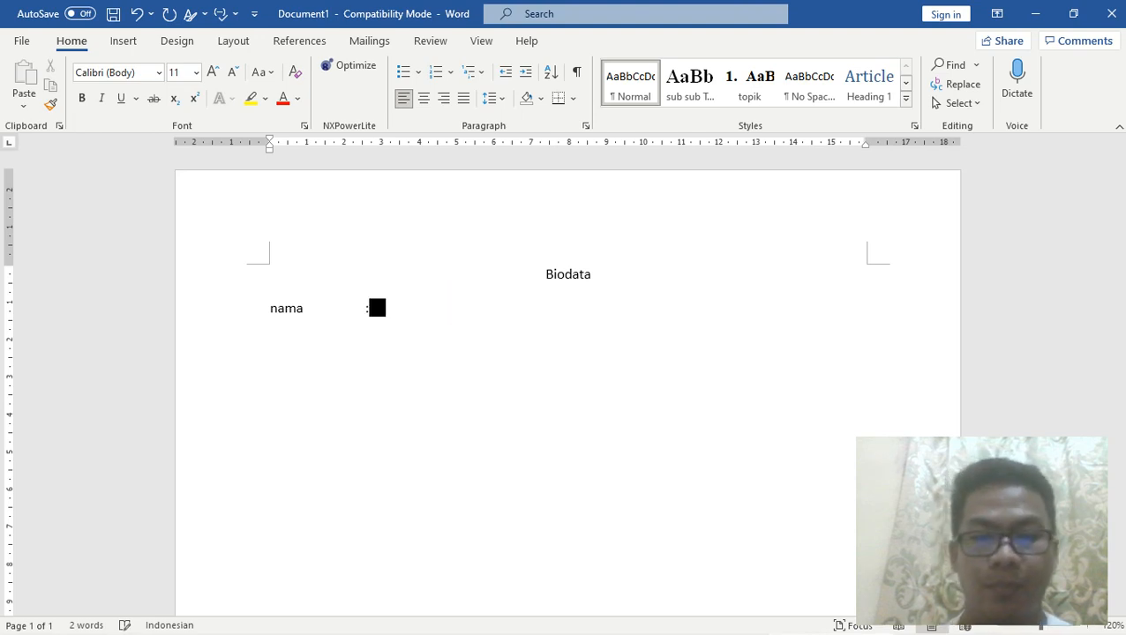
pyautogui.press('BackSpace')
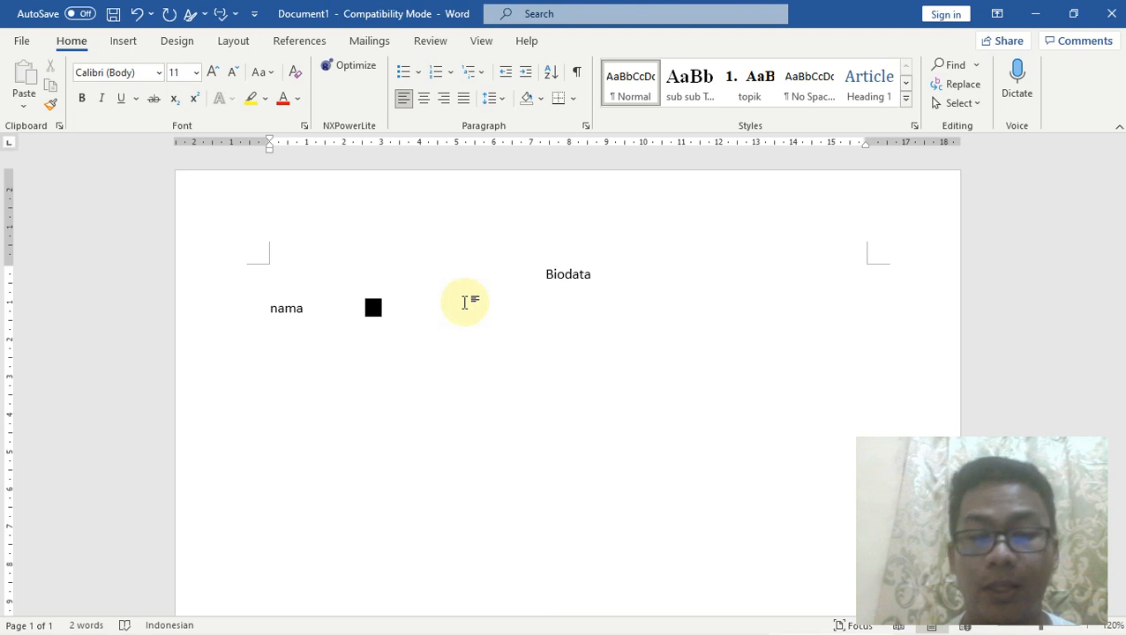
pyautogui.write(':')
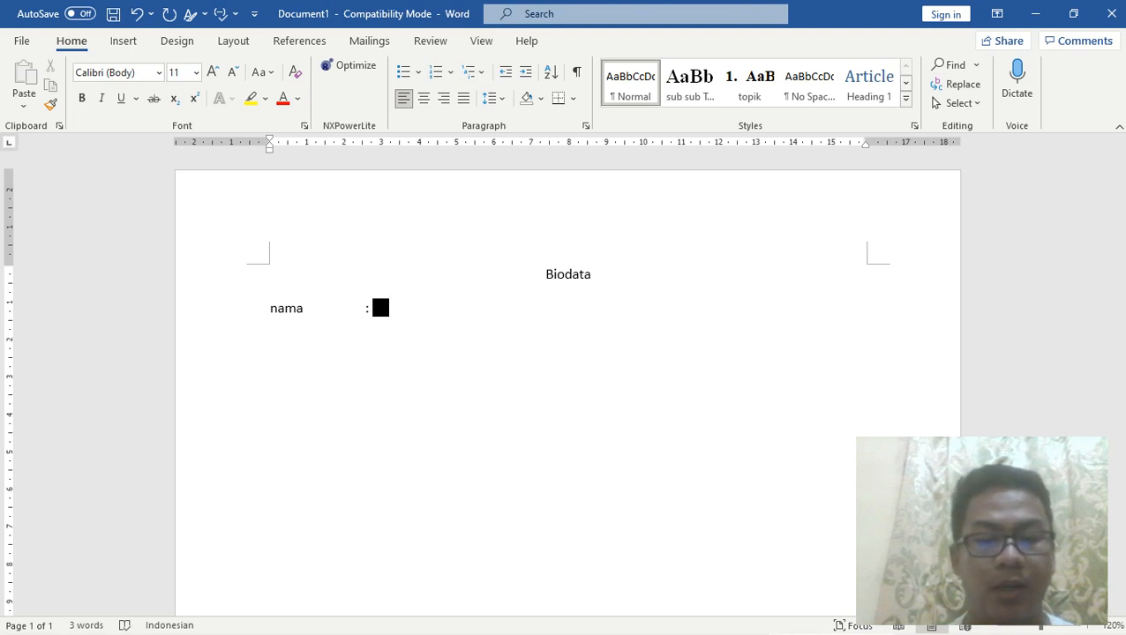
pyautogui.write('badu')
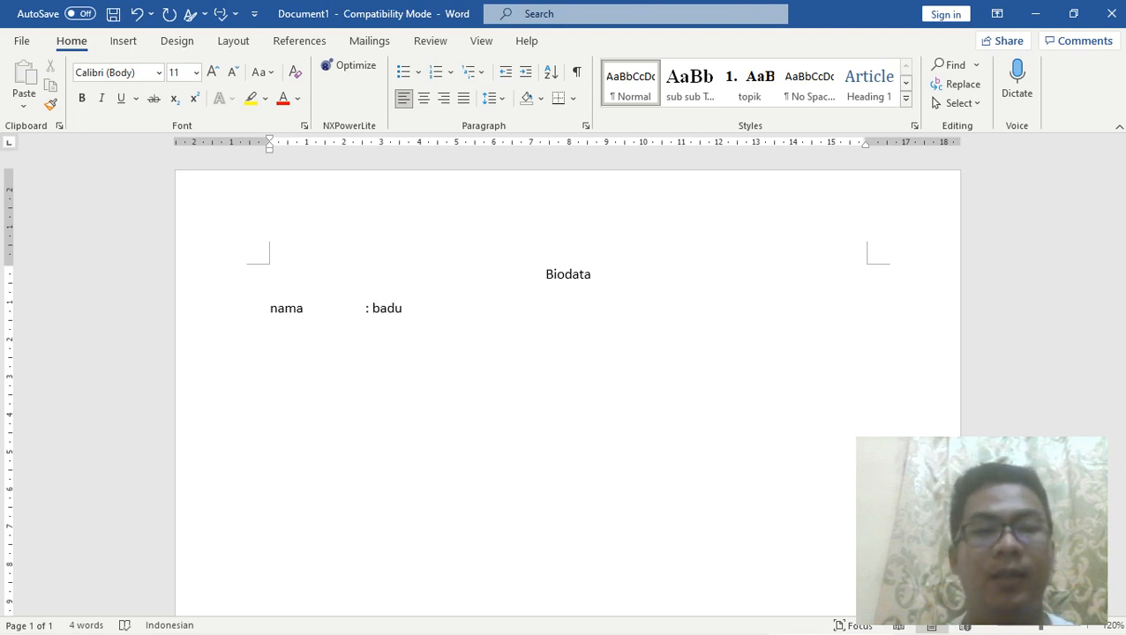
pyautogui.press('Return')
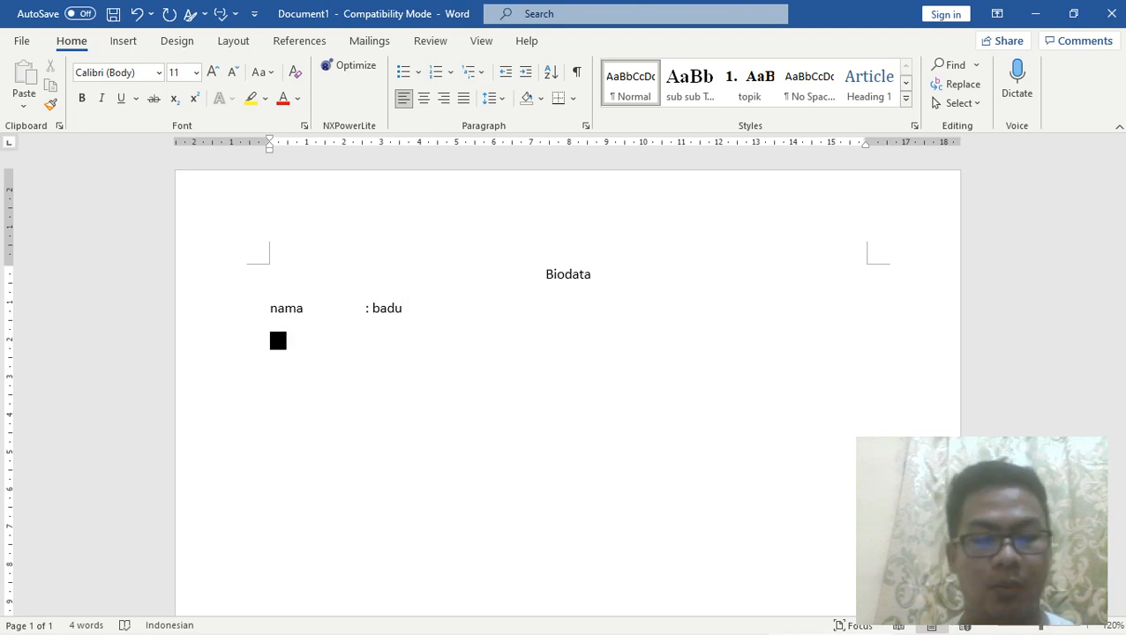
# Enter "kelas" below the name line, followed by a tab-spaced colon and "x ipa 2", and start a new line
pyautogui.write('kelas')
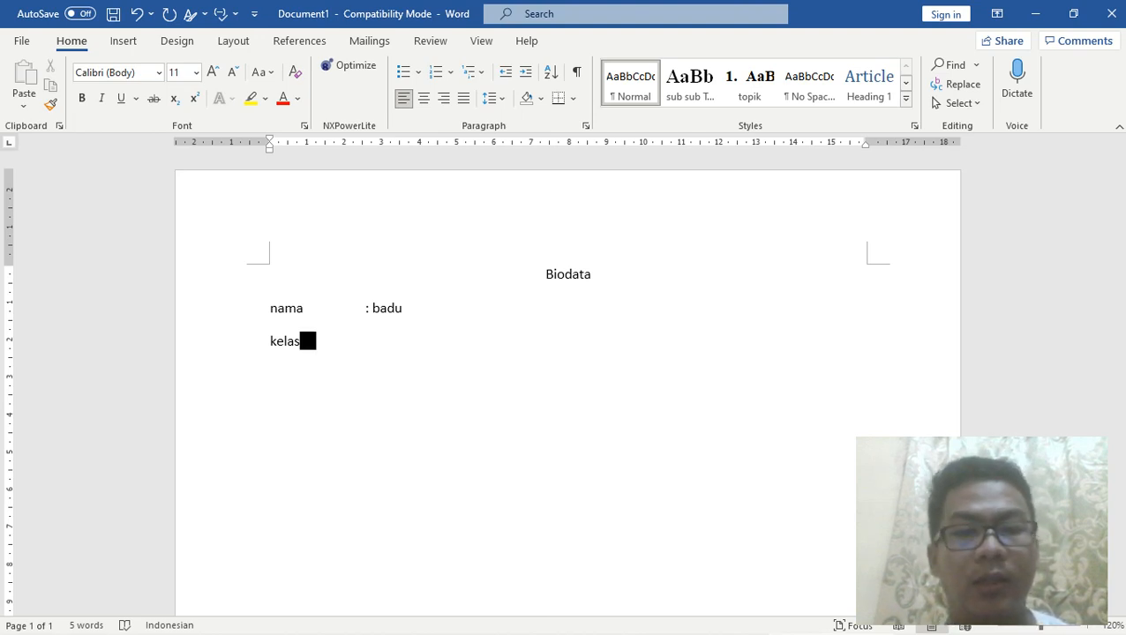
pyautogui.press('Tab')
pyautogui.press('Tab')
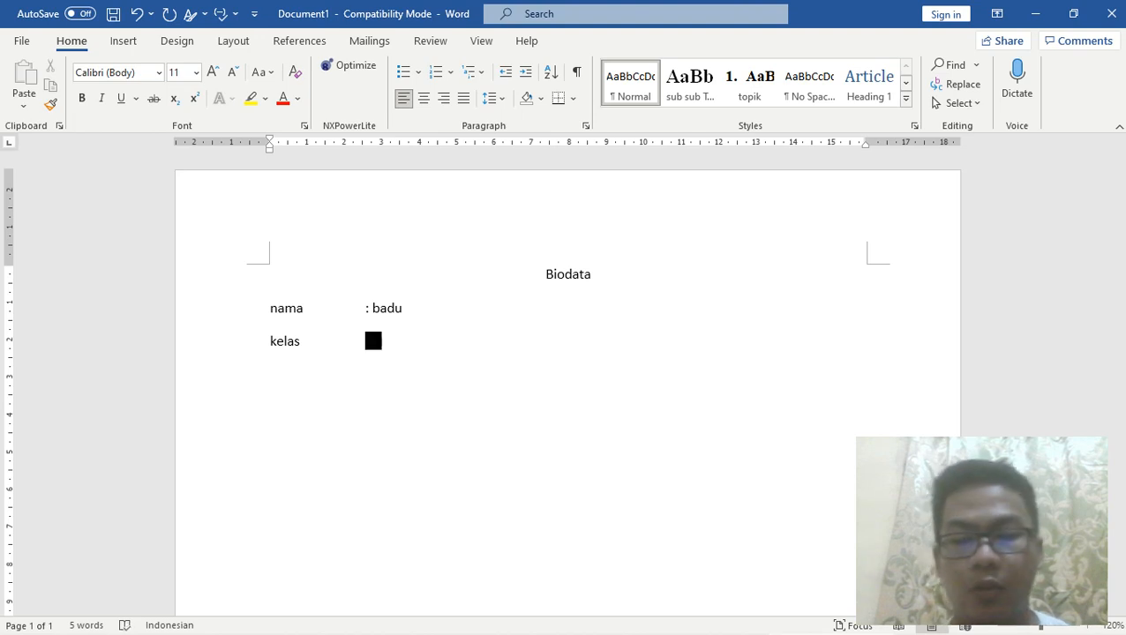
pyautogui.write(':')
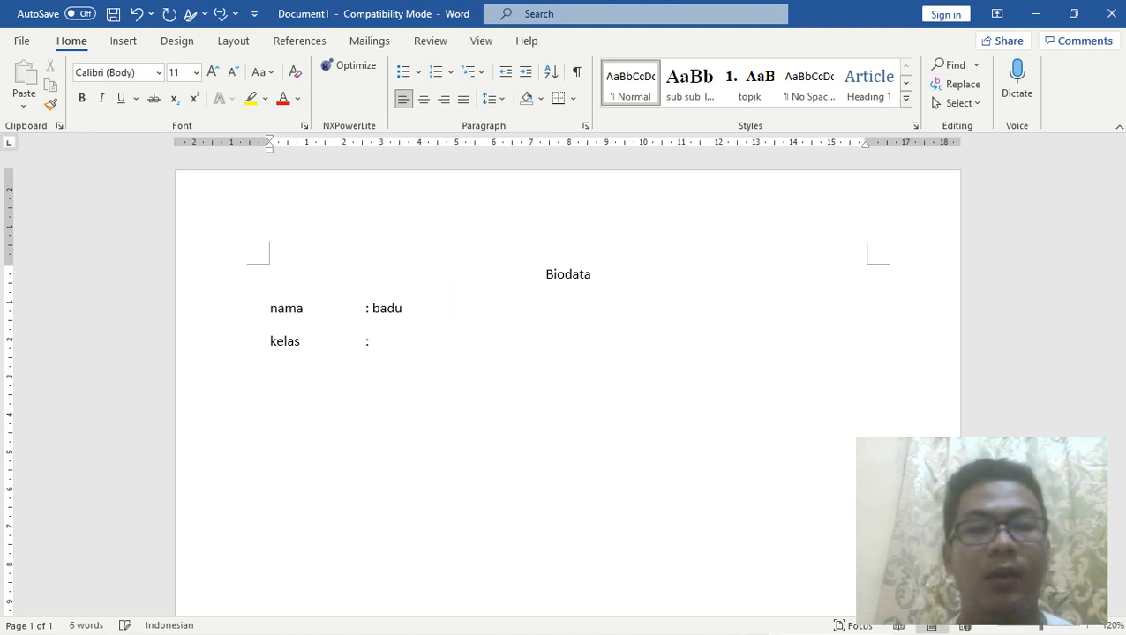
pyautogui.write('x')
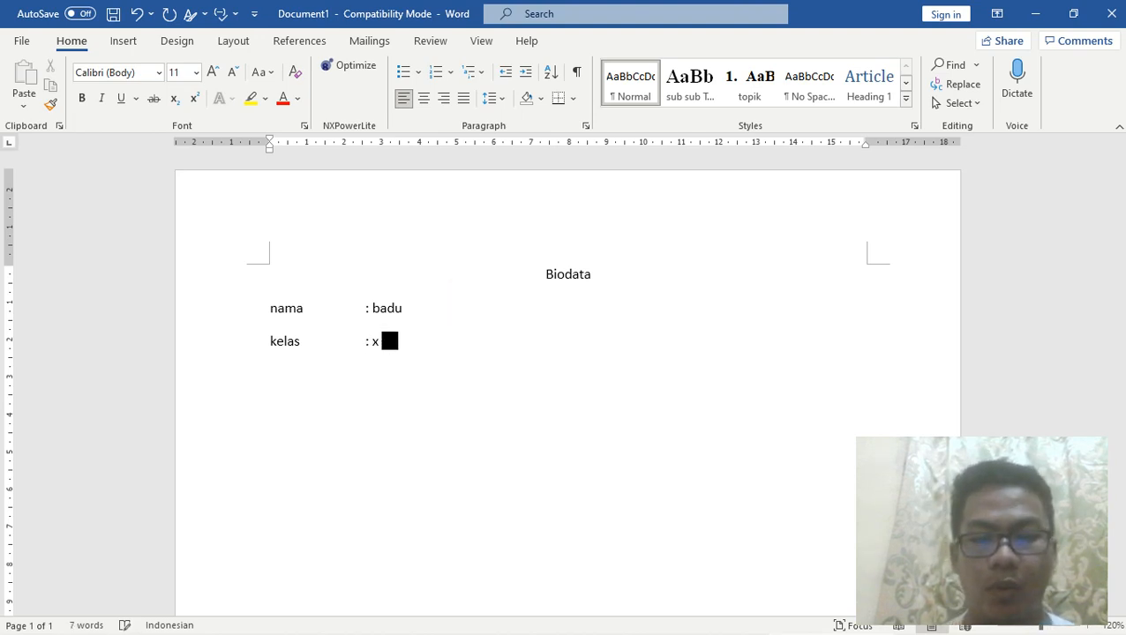
pyautogui.write(' ipa 2')
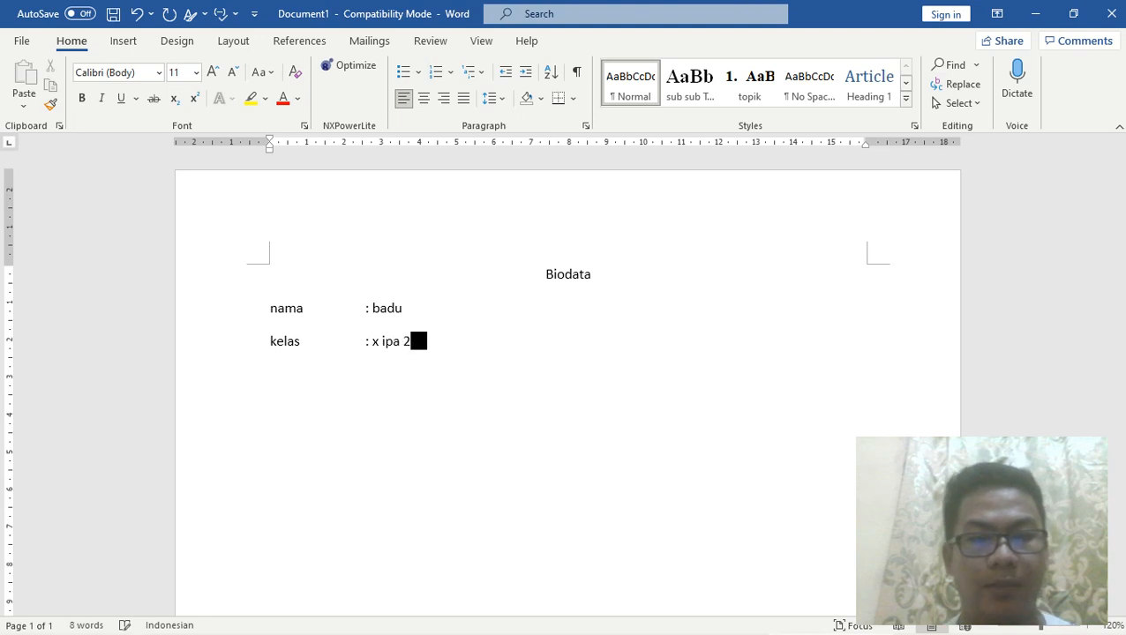
pyautogui.press('Return')
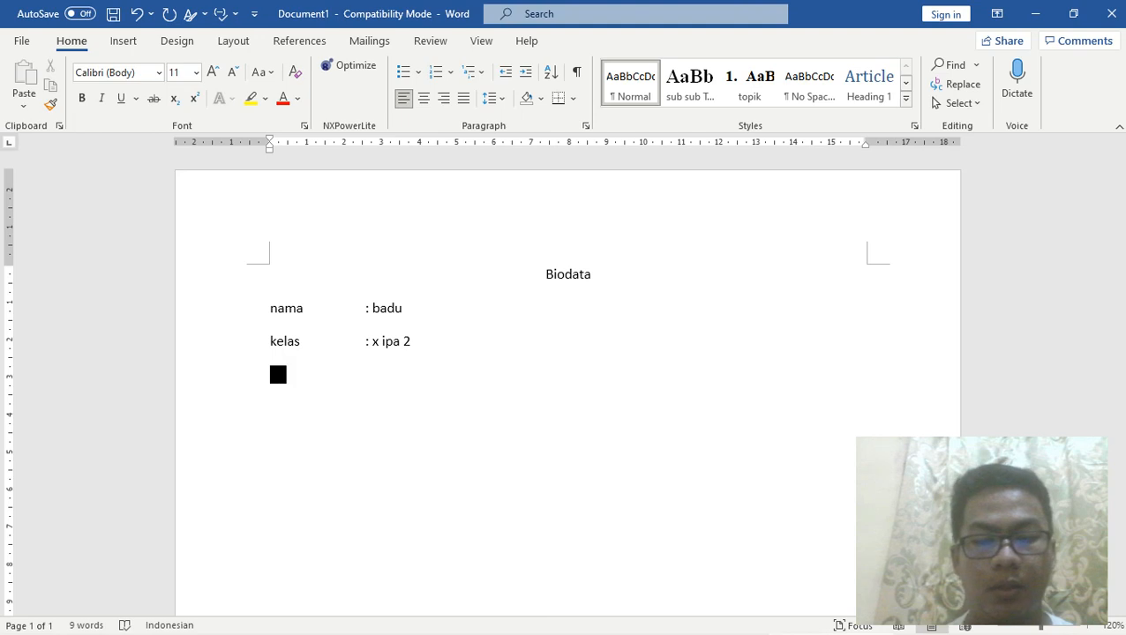
# Enter "jurusan" on the new line, followed by a tab-spaced colon and "ipa", aligned with the entries above
pyautogui.write('jurusan')
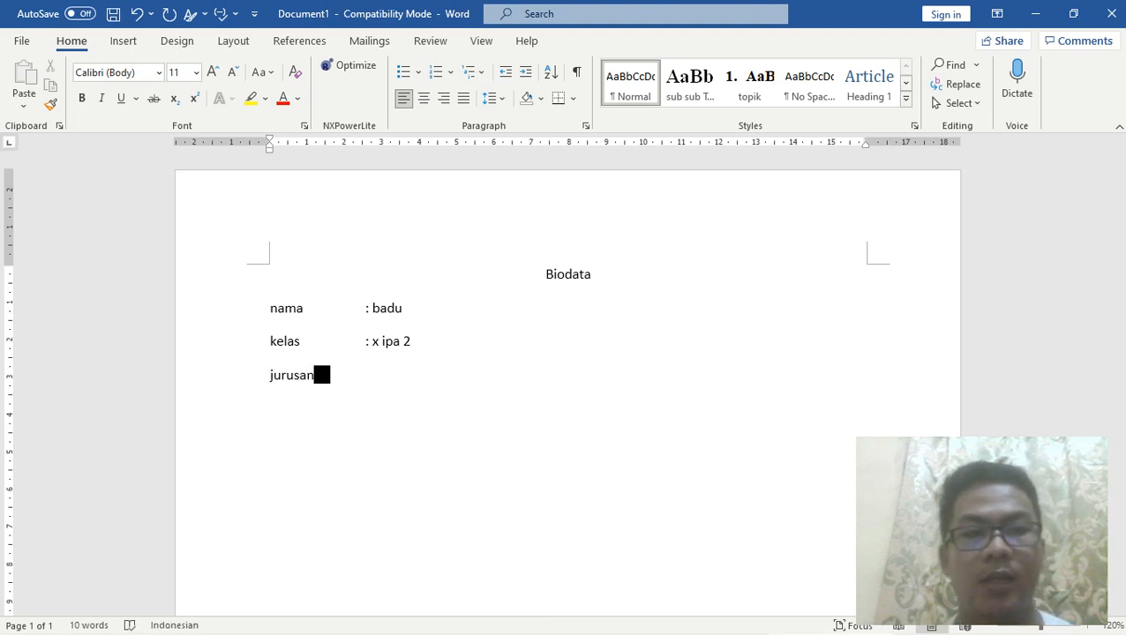
pyautogui.press('Tab')
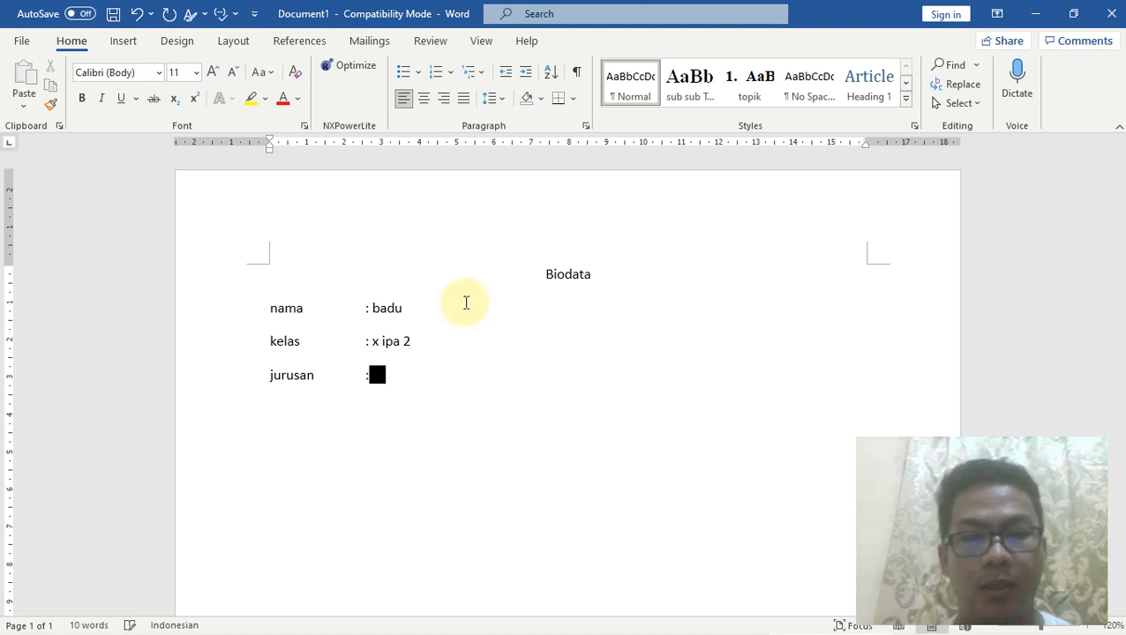
pyautogui.write(': i')
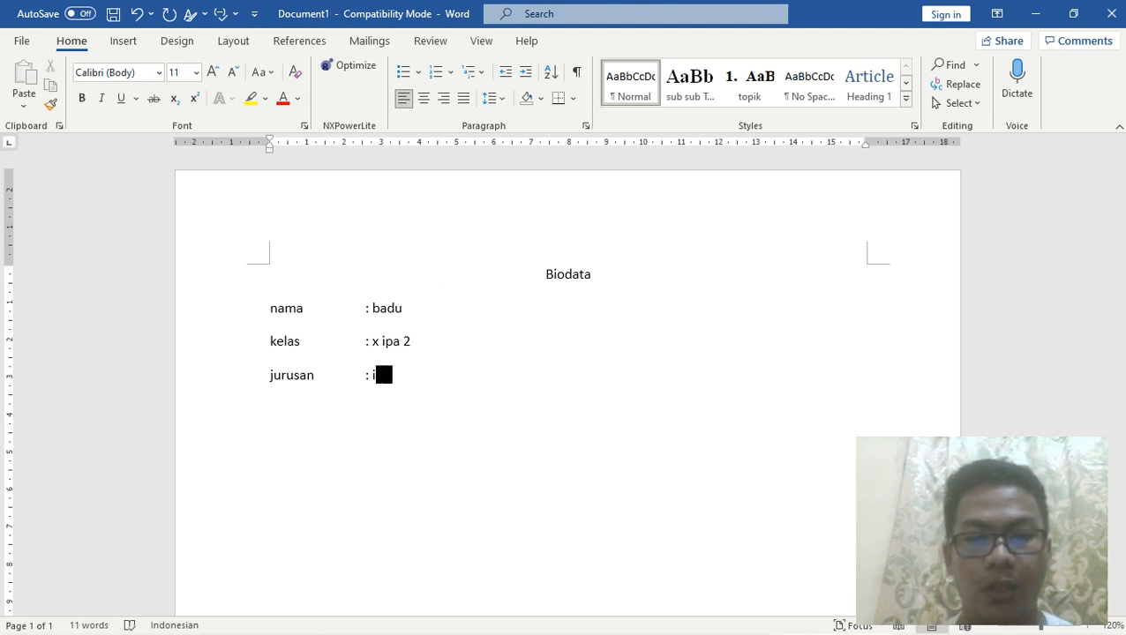
pyautogui.write('pa')
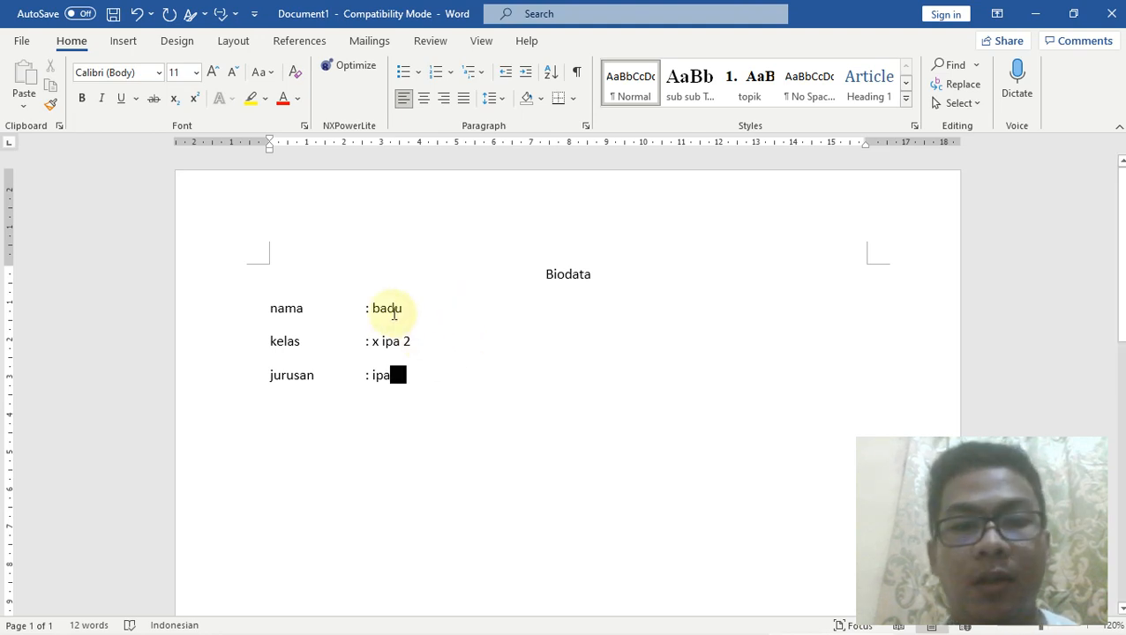
pyautogui.click(306, 311)
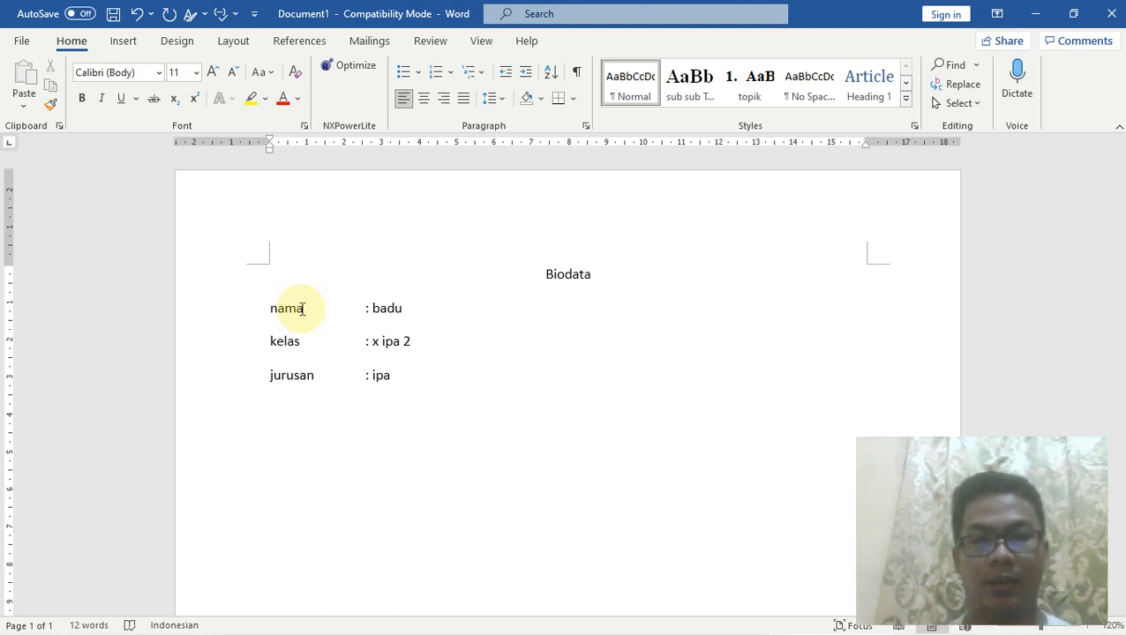
pyautogui.hotkey('shift', 'Down')
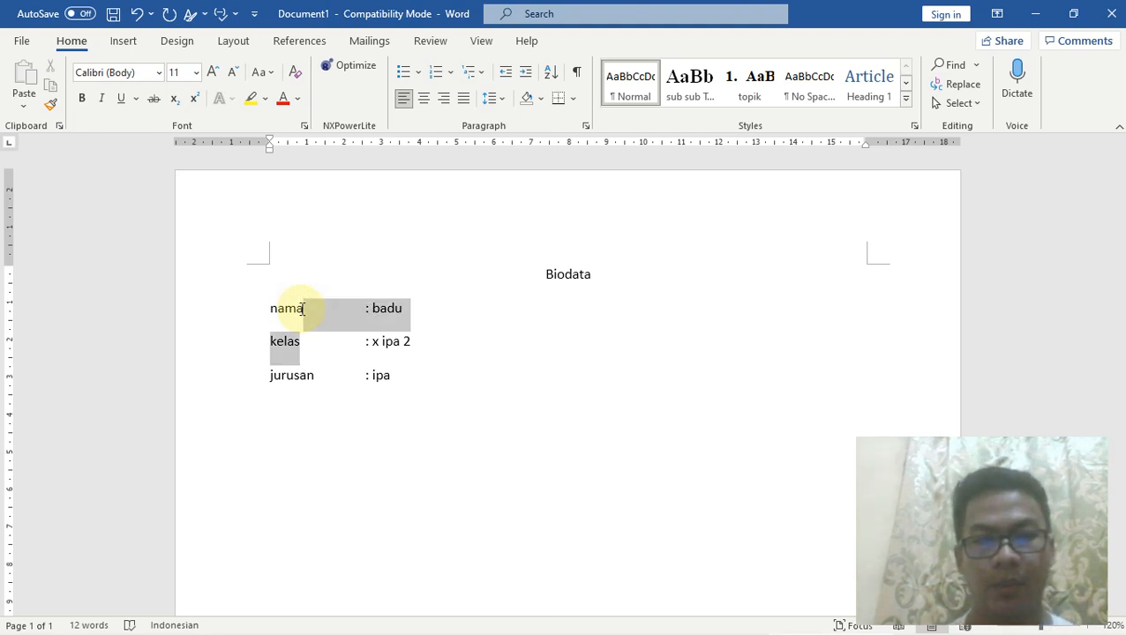
pyautogui.click(302, 309)
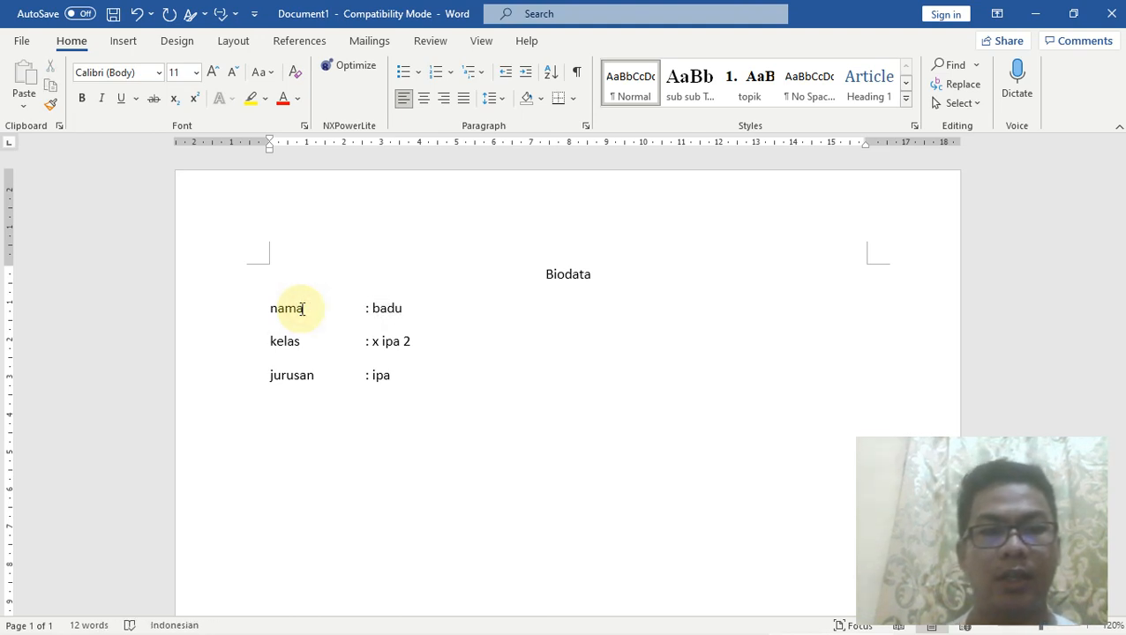
# Select the whole "nama" line and change its case to Capitalize Each Word
pyautogui.click(271, 308)
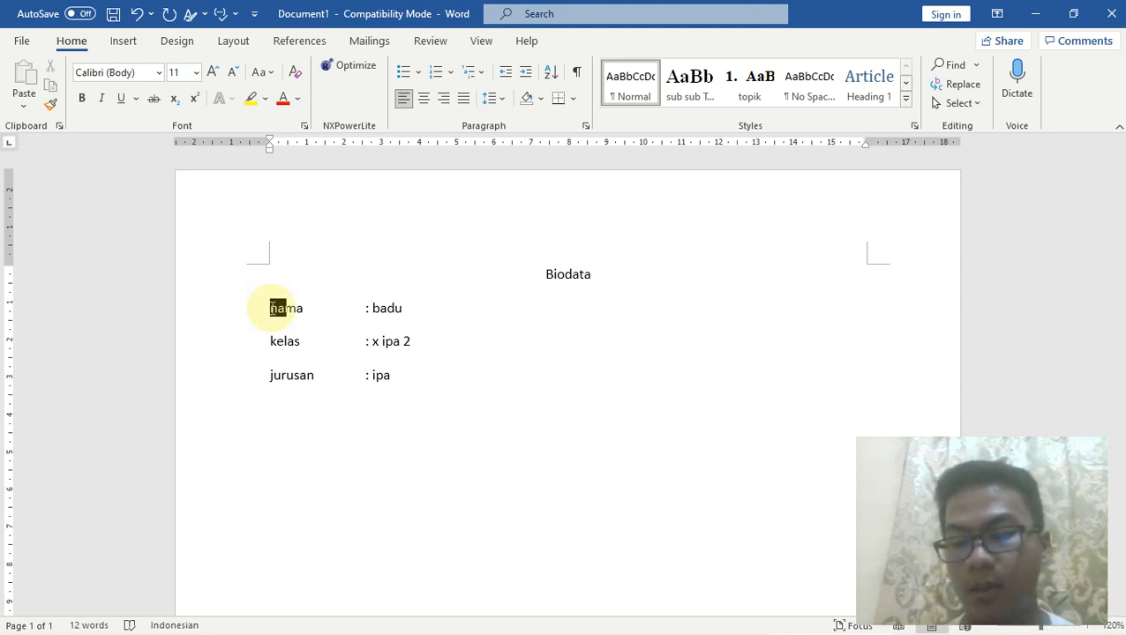
pyautogui.hotkey('shift', 'Right')
pyautogui.hotkey('shift', 'Right')
pyautogui.hotkey('shift', 'Right')
pyautogui.hotkey('shift', 'Right')
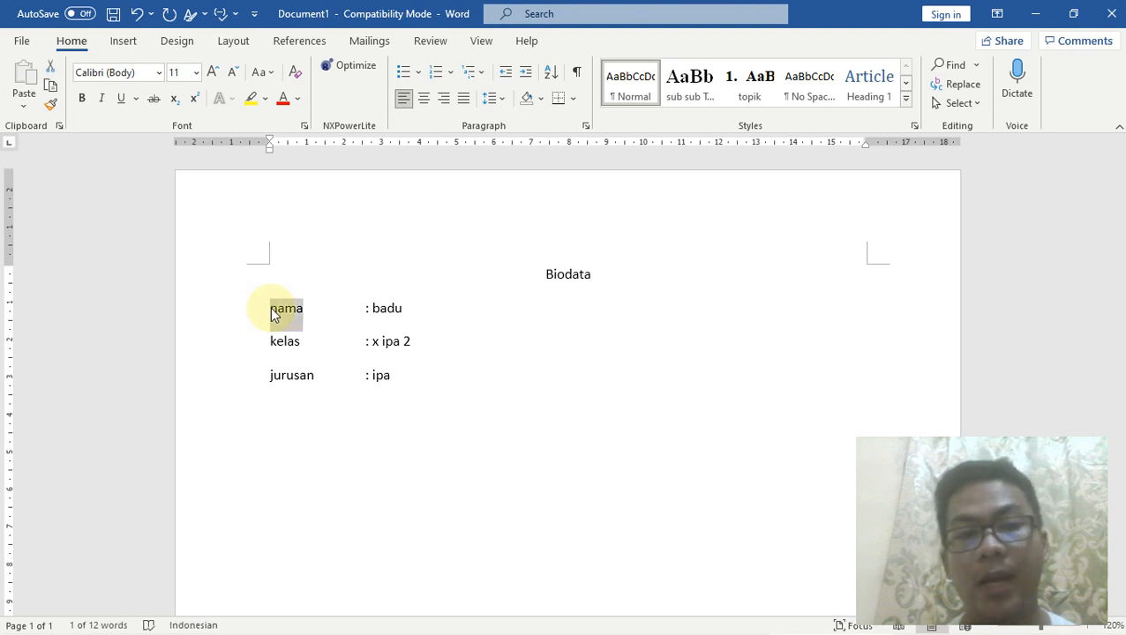
pyautogui.hotkey('shift', 'Right')
pyautogui.hotkey('shift', 'Right')
pyautogui.hotkey('shift', 'Right')
pyautogui.hotkey('shift', 'Right')
pyautogui.hotkey('shift', 'Right')
pyautogui.hotkey('shift', 'Right')
pyautogui.hotkey('shift', 'Right')
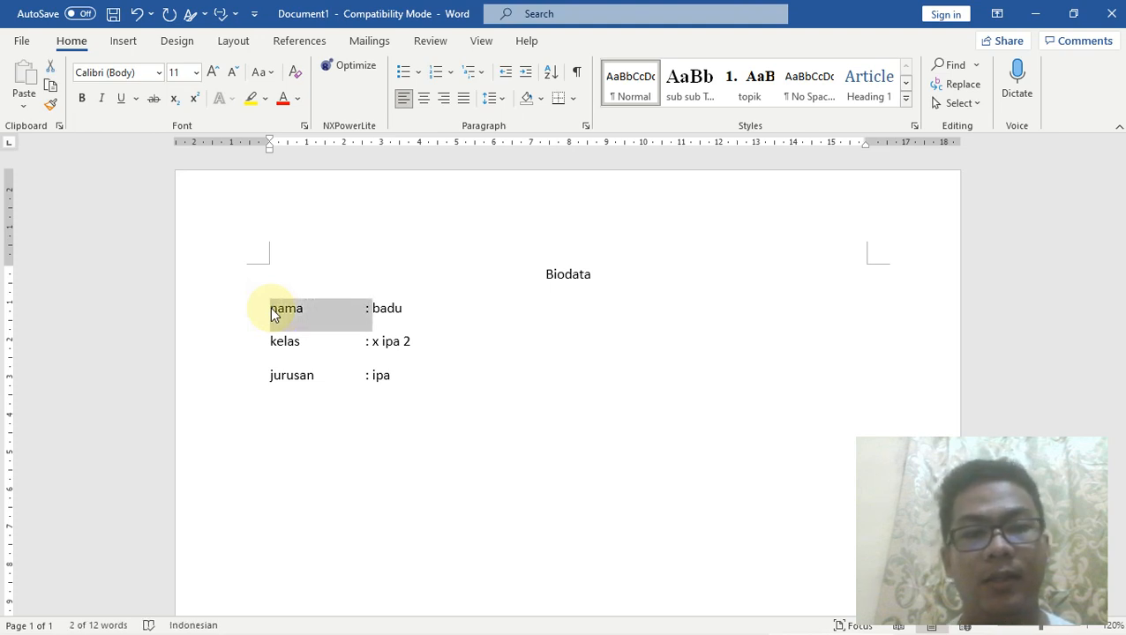
pyautogui.hotkey('shift', 'Right')
pyautogui.hotkey('shift', 'Right')
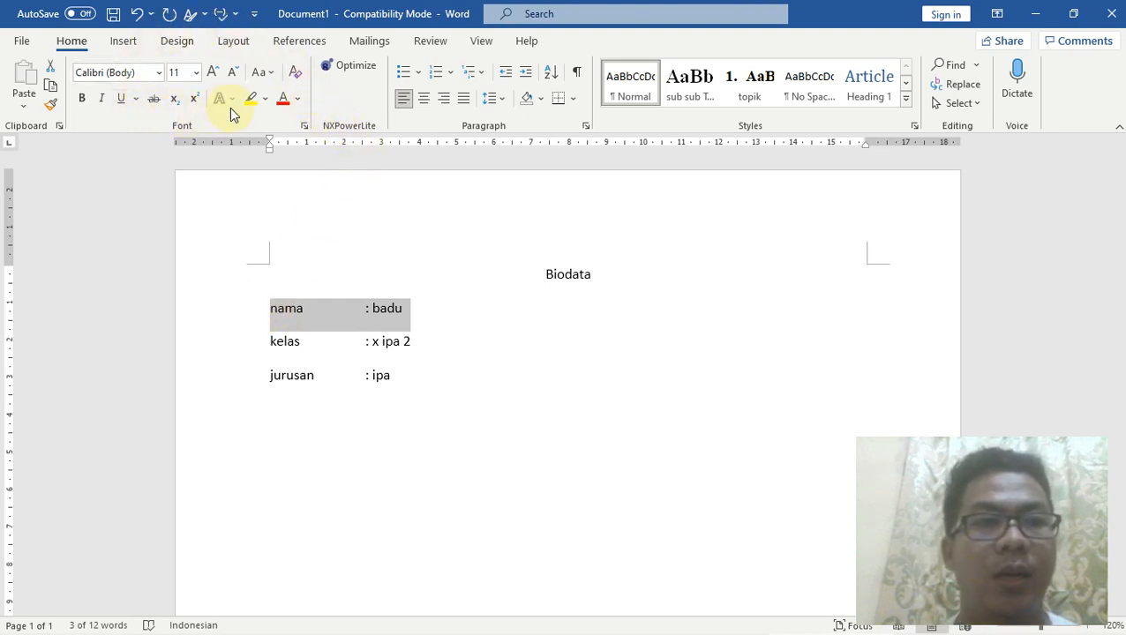
pyautogui.click(270, 72)
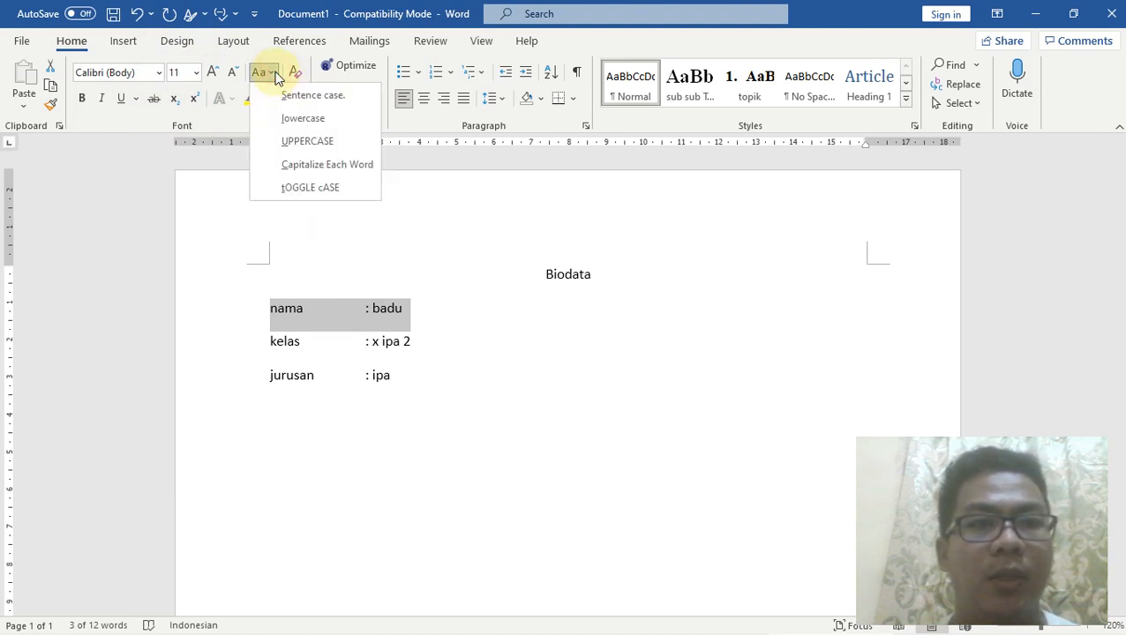
pyautogui.click(321, 165)
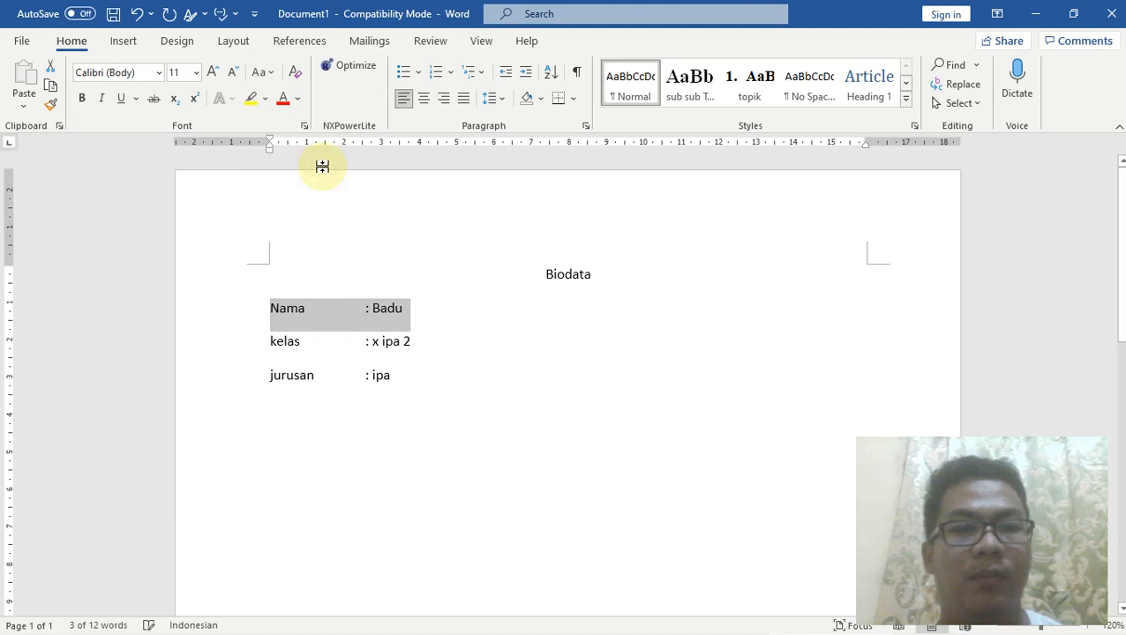
pyautogui.click(423, 304)
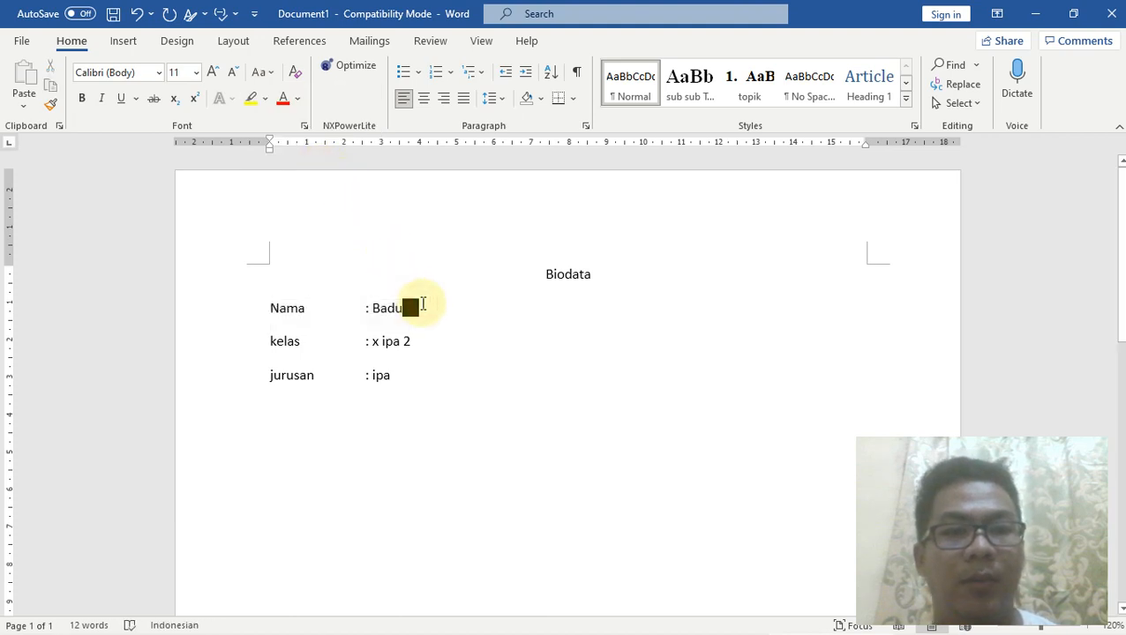
pyautogui.doubleClick(423, 303)
pyautogui.click(269, 308)
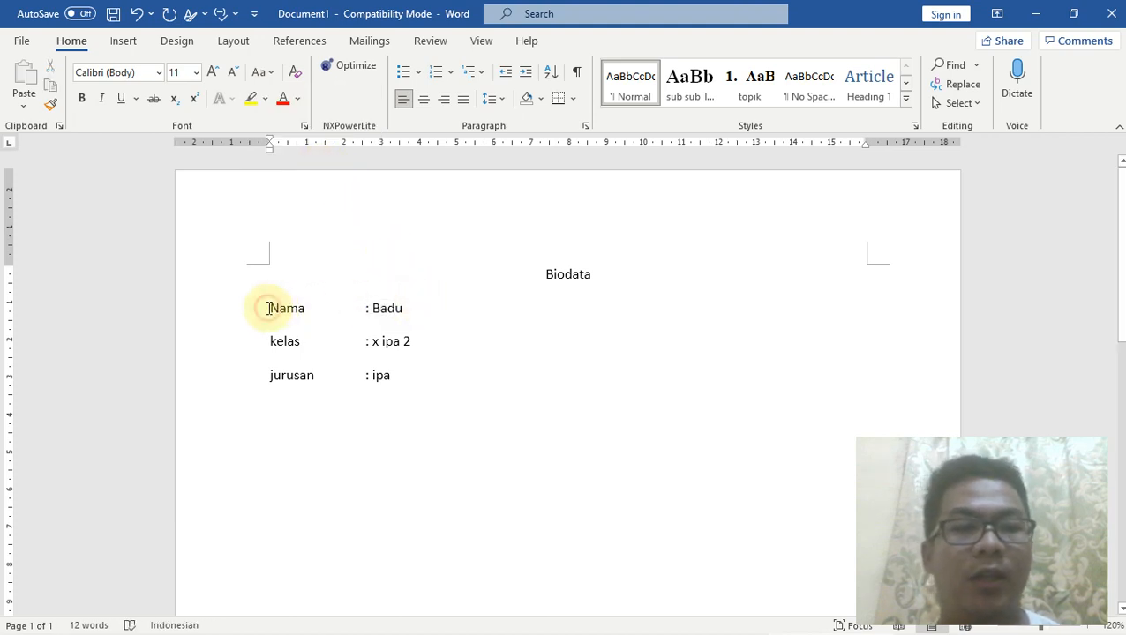
pyautogui.hotkey('shift', 'Right')
pyautogui.hotkey('shift', 'Right')
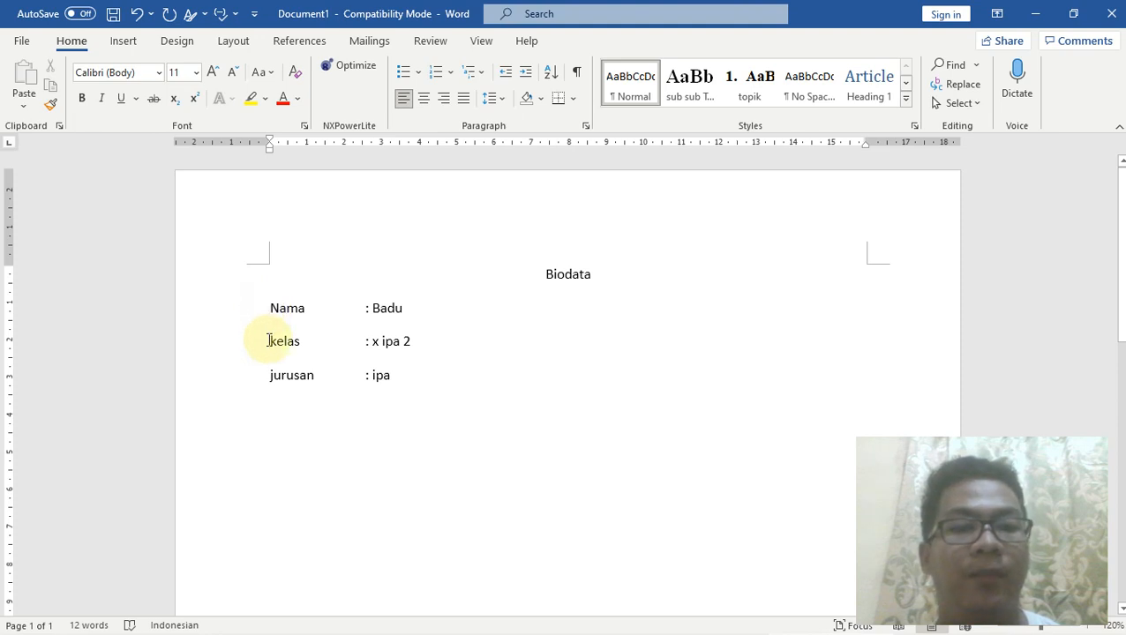
# Change the case of the whole "kelas" line to Capitalize Each Word
pyautogui.click(269, 341)
pyautogui.hotkey('shift', 'Right')
pyautogui.hotkey('shift', 'Right')
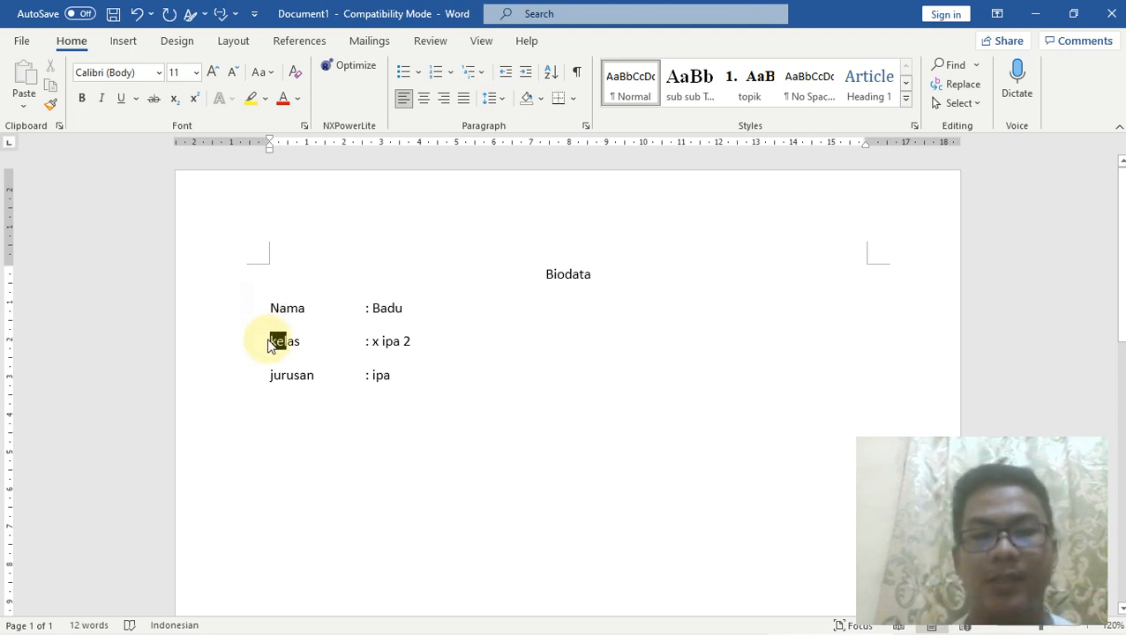
pyautogui.hotkey('shift', 'Right')
pyautogui.hotkey('shift', 'Right')
pyautogui.hotkey('shift', 'Right')
pyautogui.hotkey('shift', 'End')
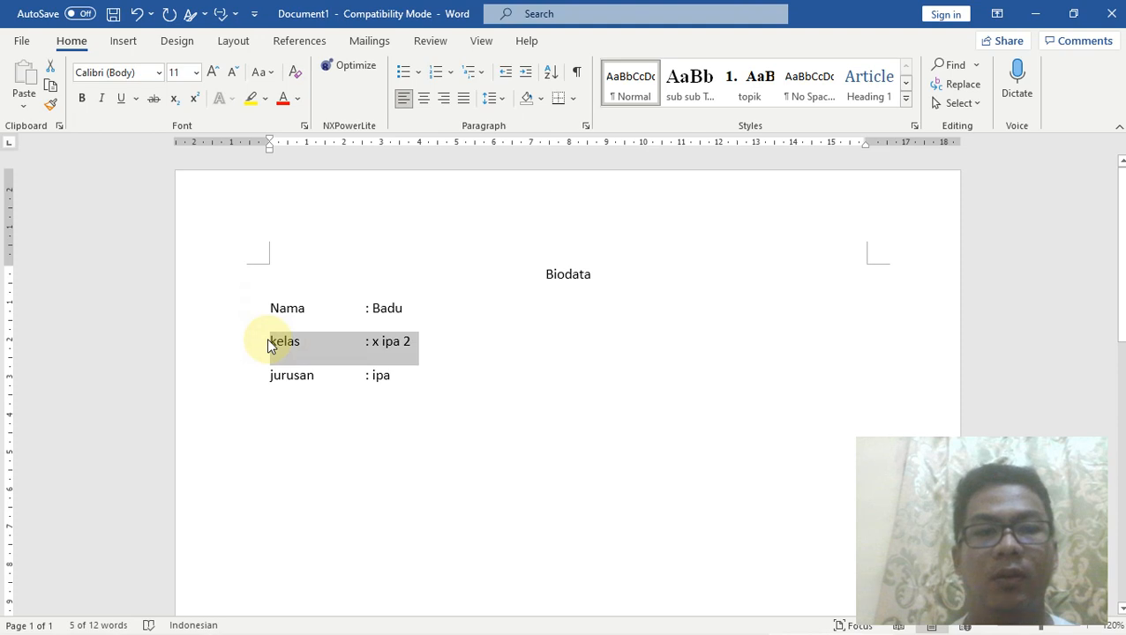
pyautogui.click(273, 74)
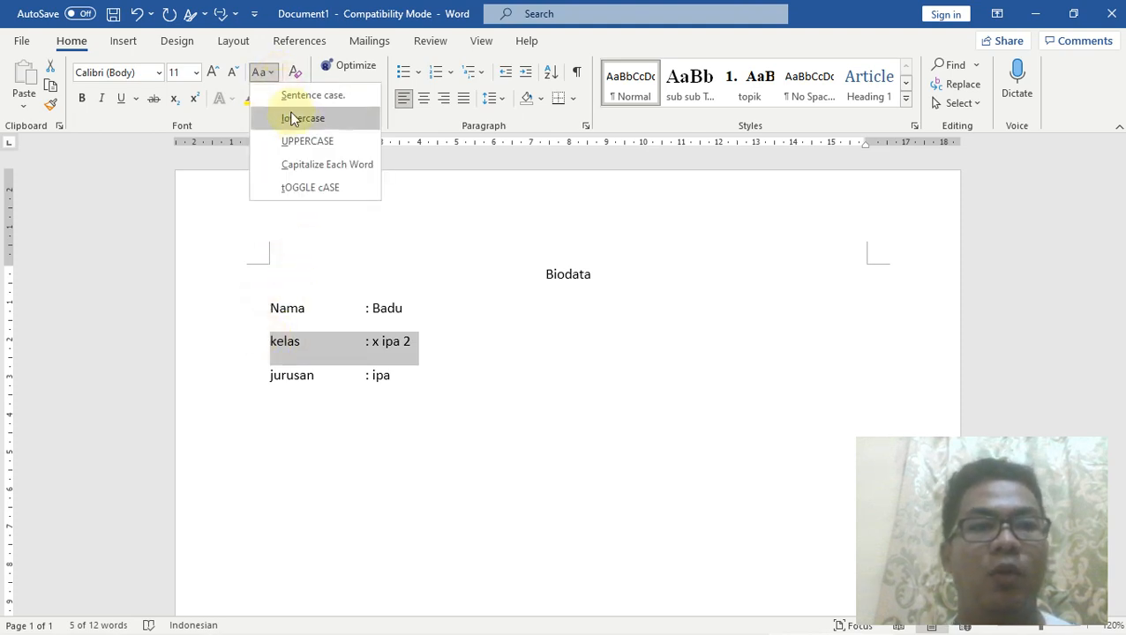
pyautogui.click(357, 170)
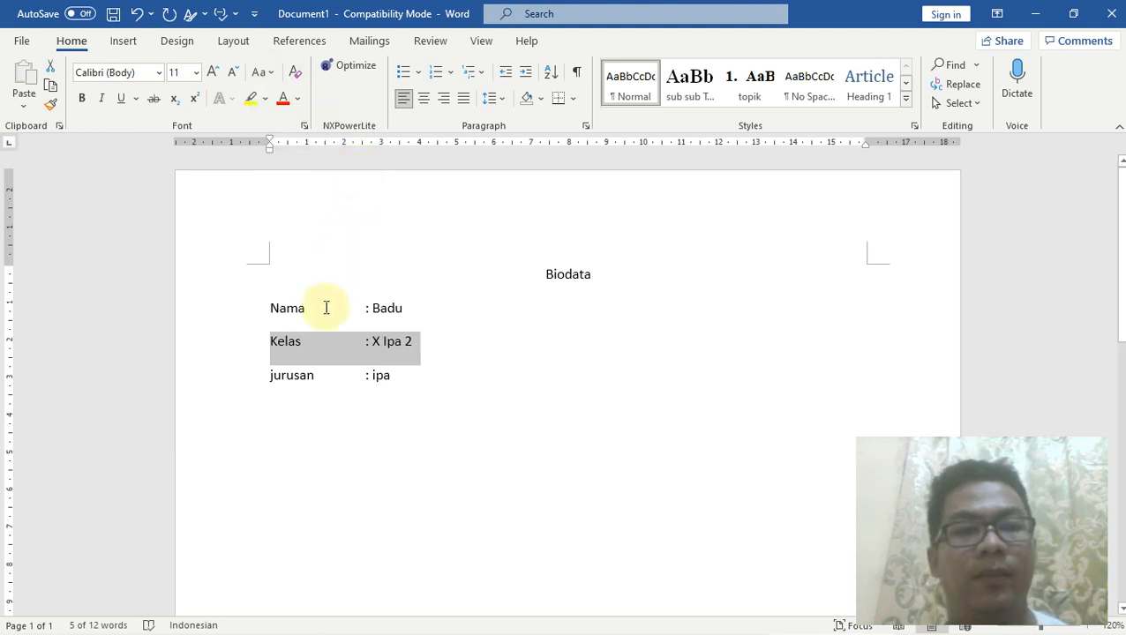
# Apply Capitalize Each Word to the whole "jurusan" line and deselect it
pyautogui.click(270, 374)
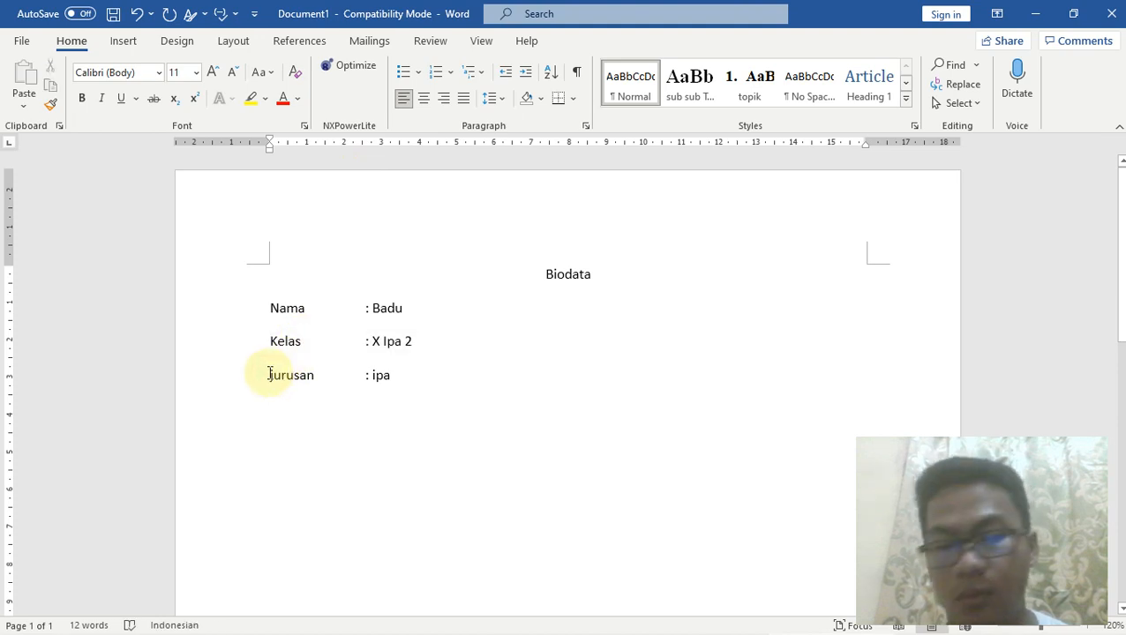
pyautogui.tripleClick(270, 375)
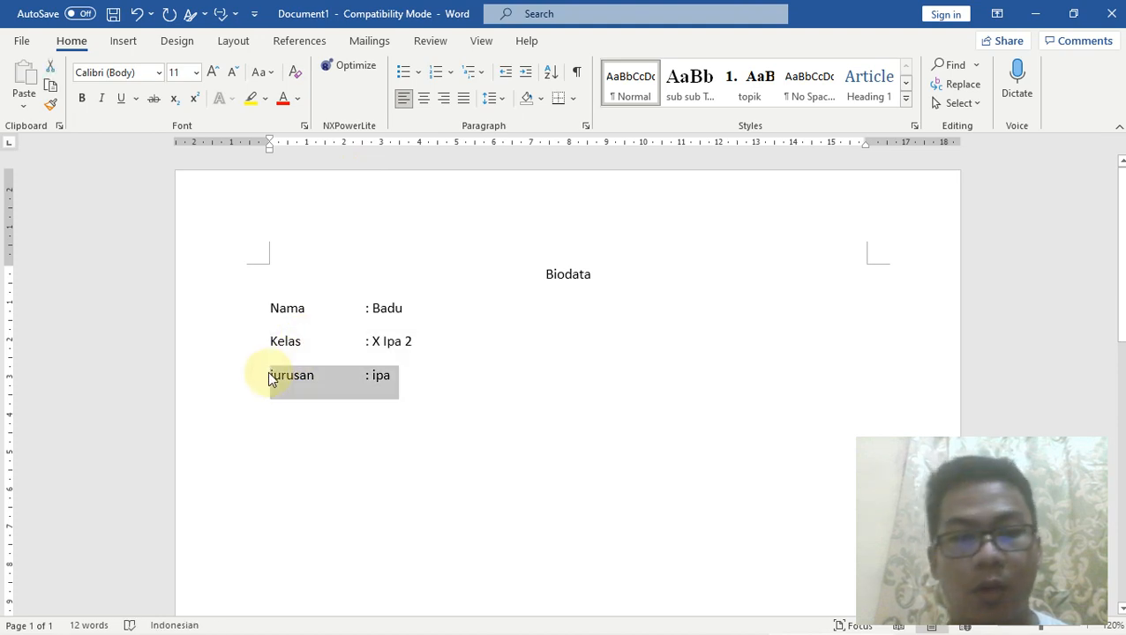
pyautogui.click(269, 75)
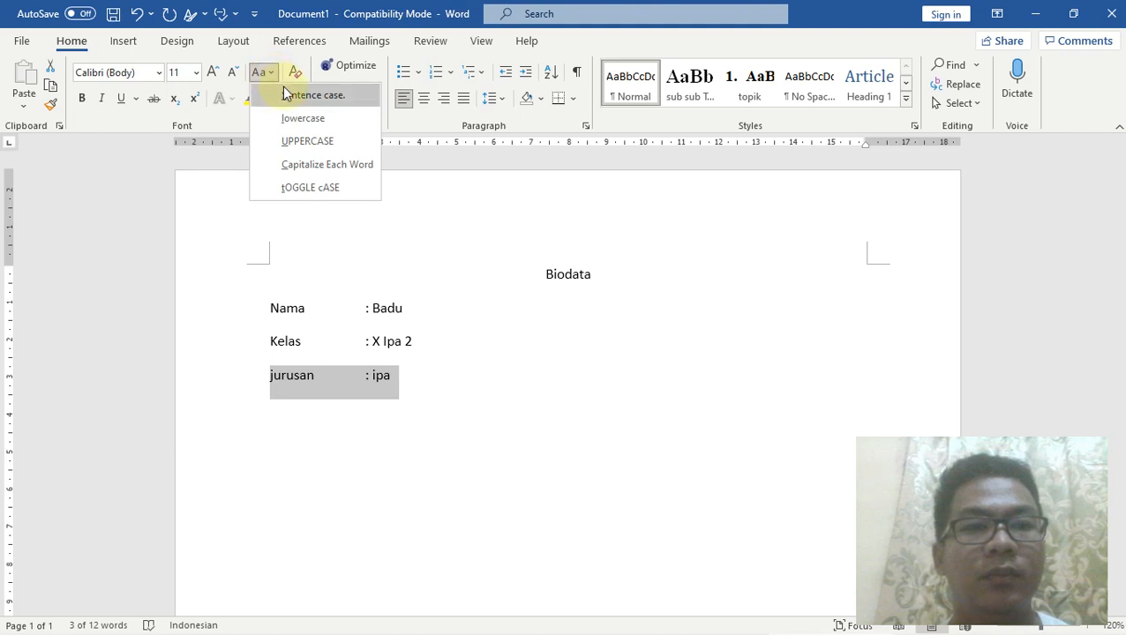
pyautogui.click(325, 164)
pyautogui.click(644, 276)
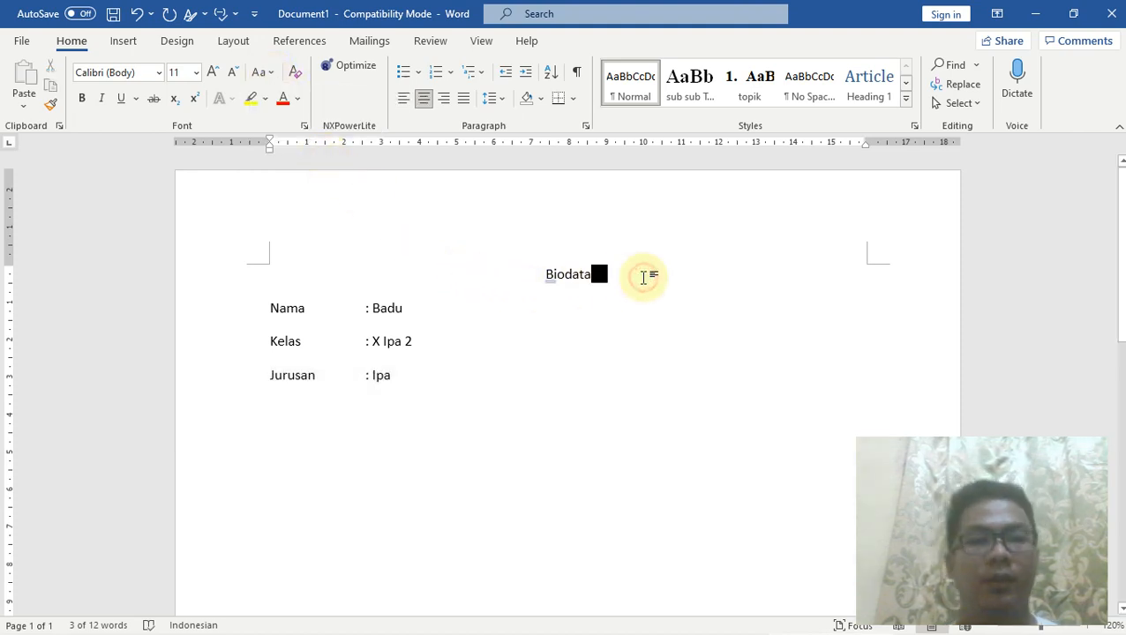
pyautogui.press('Down')
pyautogui.press('Down')
pyautogui.press('Down')
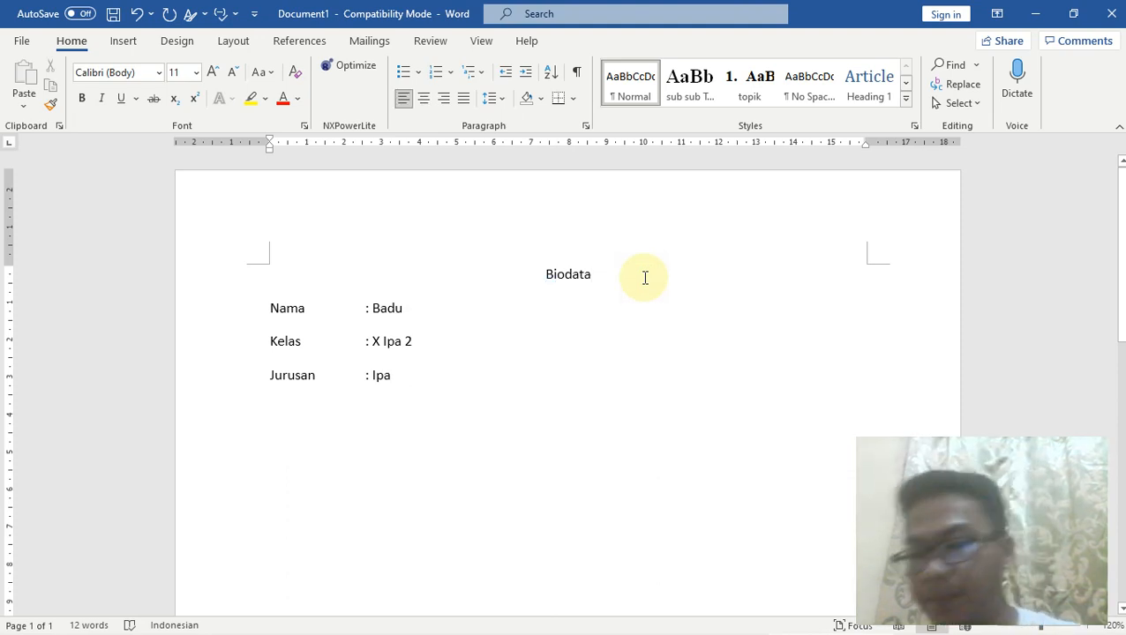
pyautogui.click(429, 314)
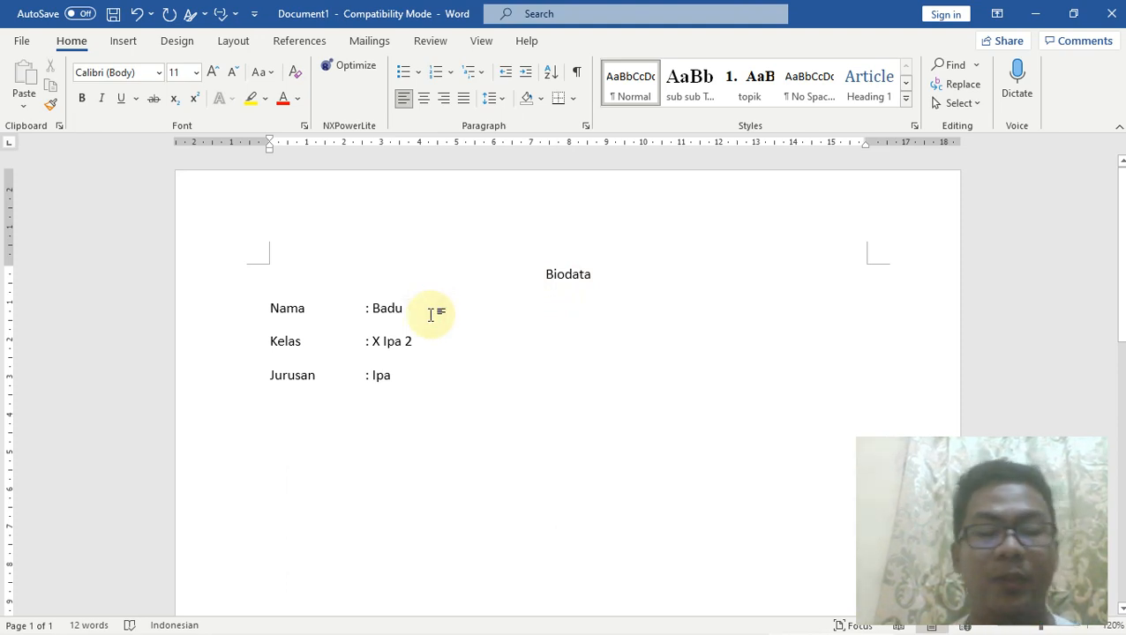
pyautogui.write('n')
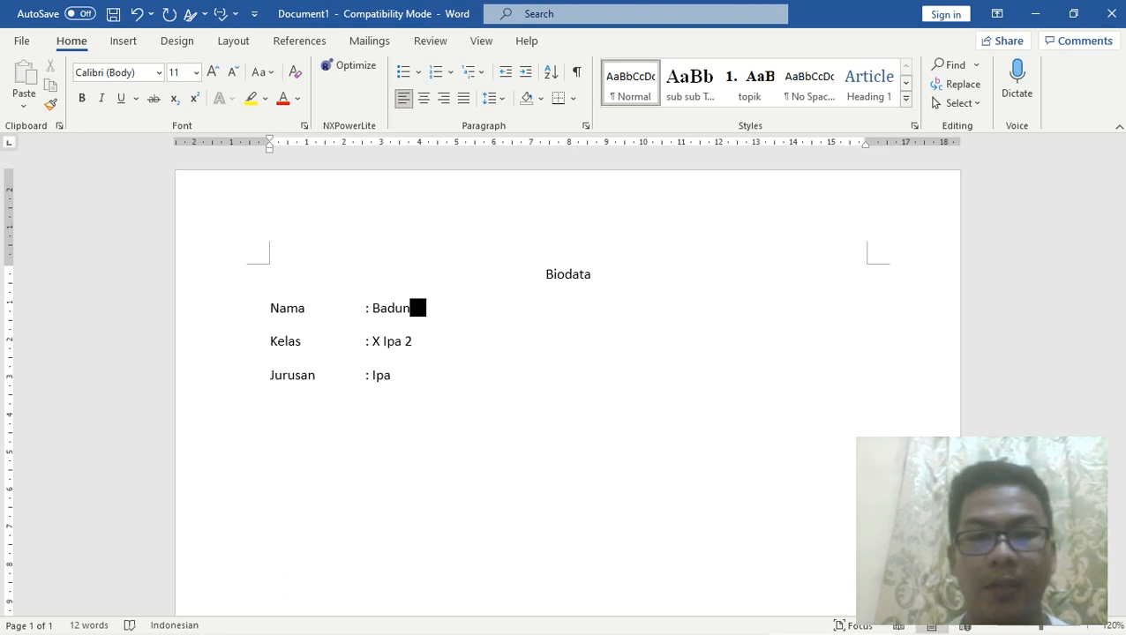
pyautogui.press('BackSpace')
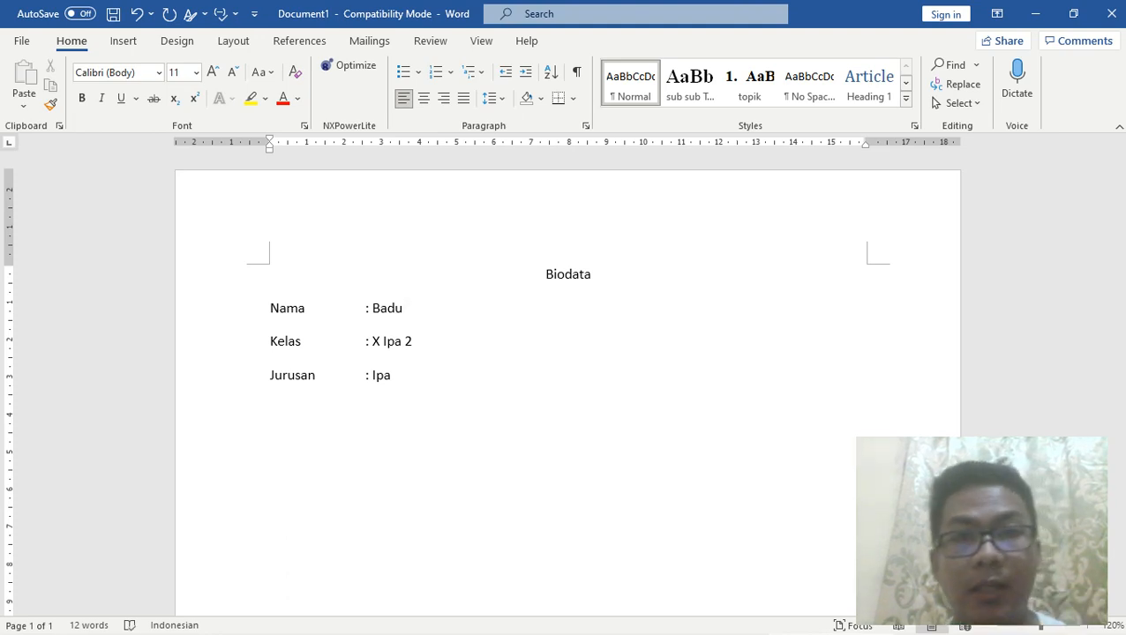
pyautogui.write('n')
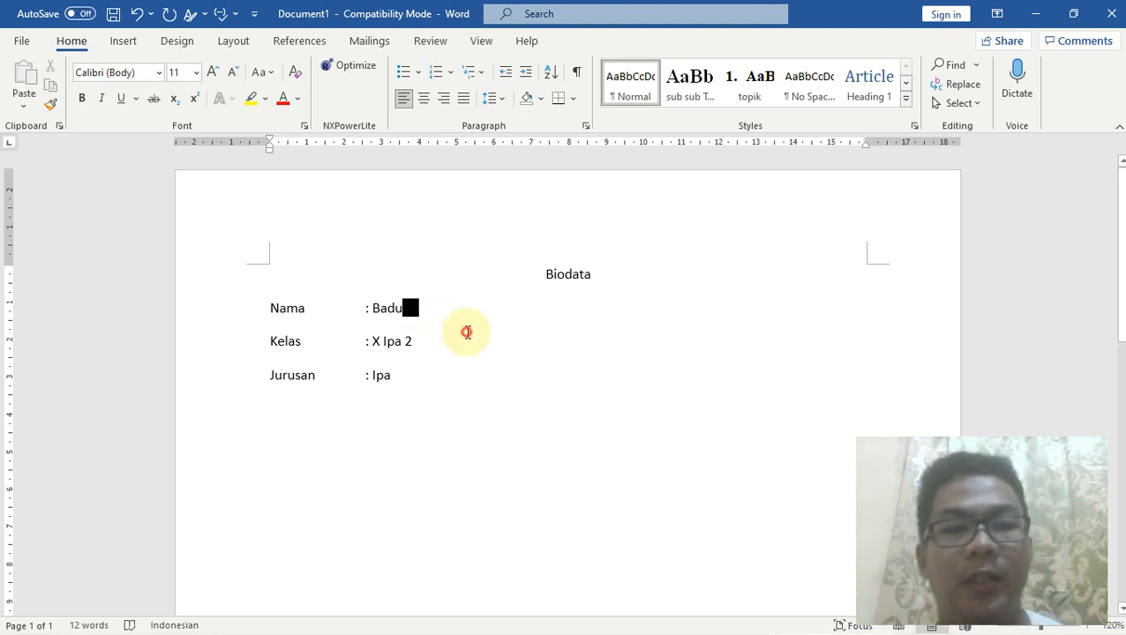
pyautogui.click(466, 331)
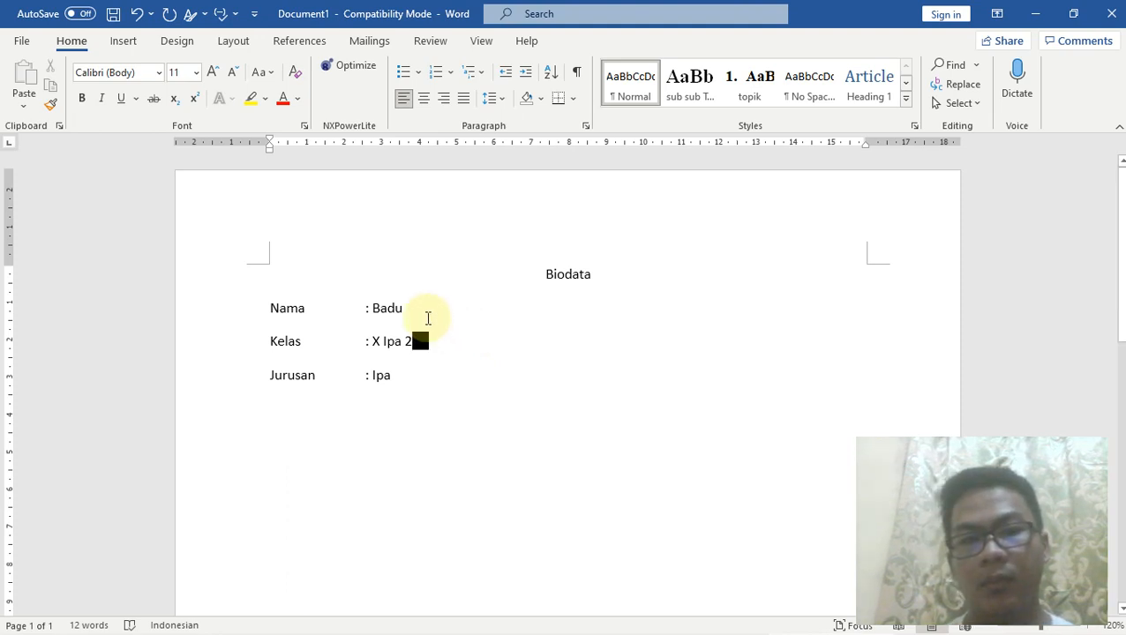
pyautogui.click(423, 311)
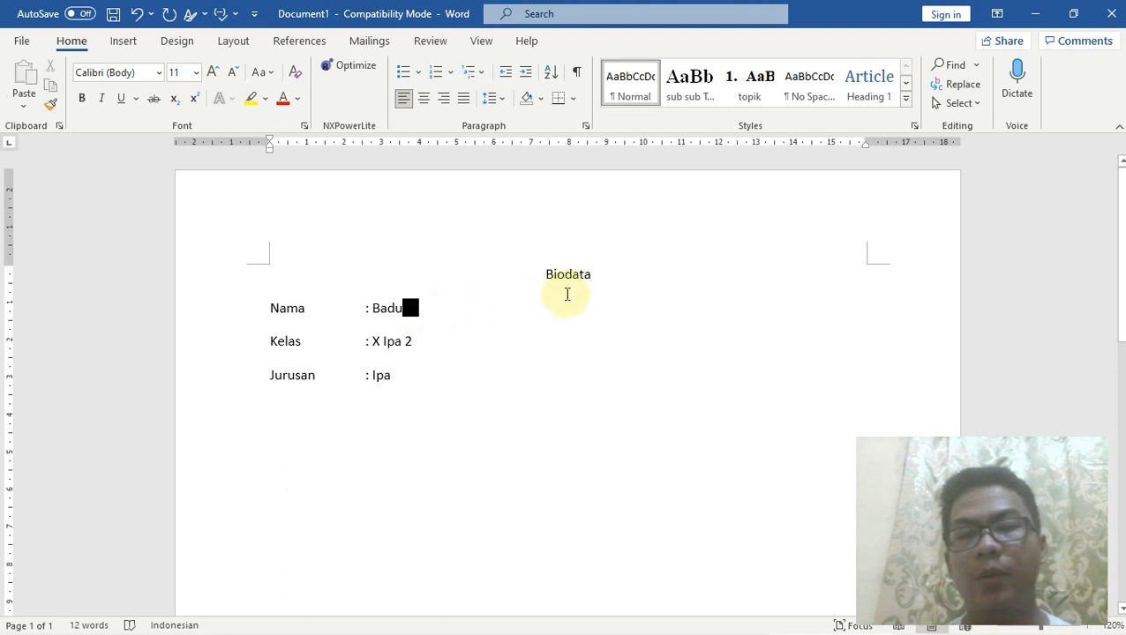
pyautogui.click(617, 278)
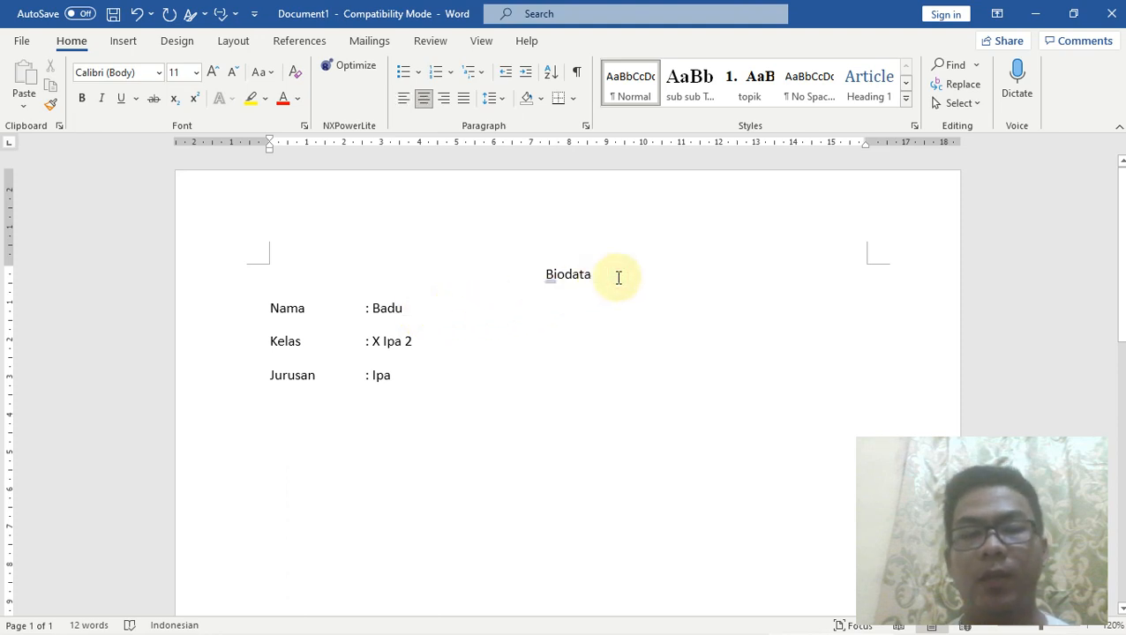
pyautogui.click(423, 305)
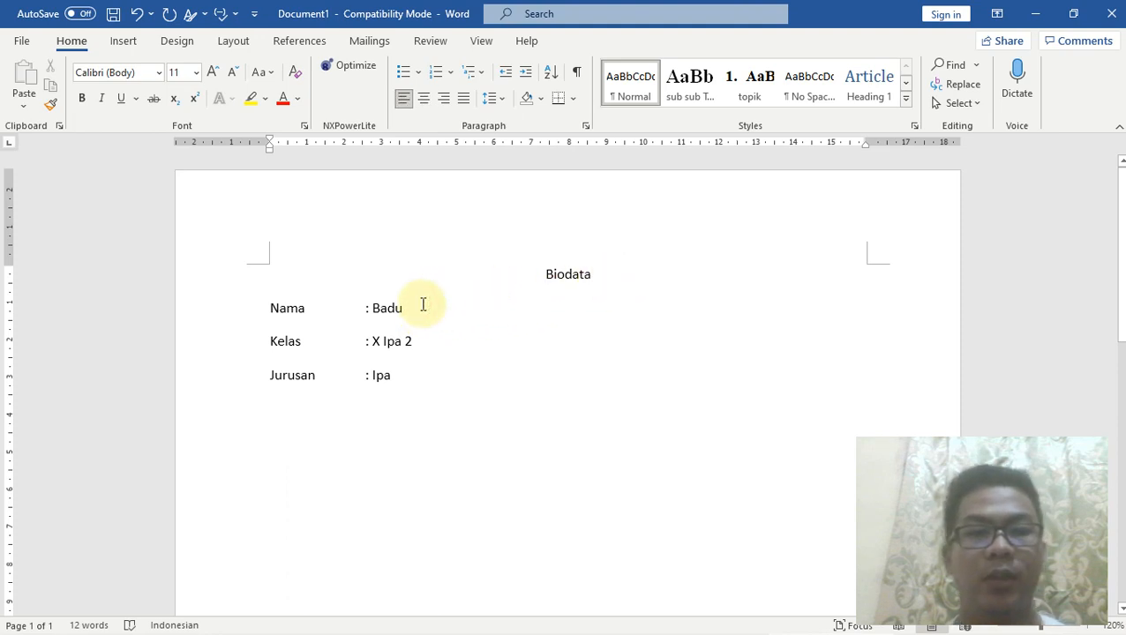
pyautogui.doubleClick(423, 305)
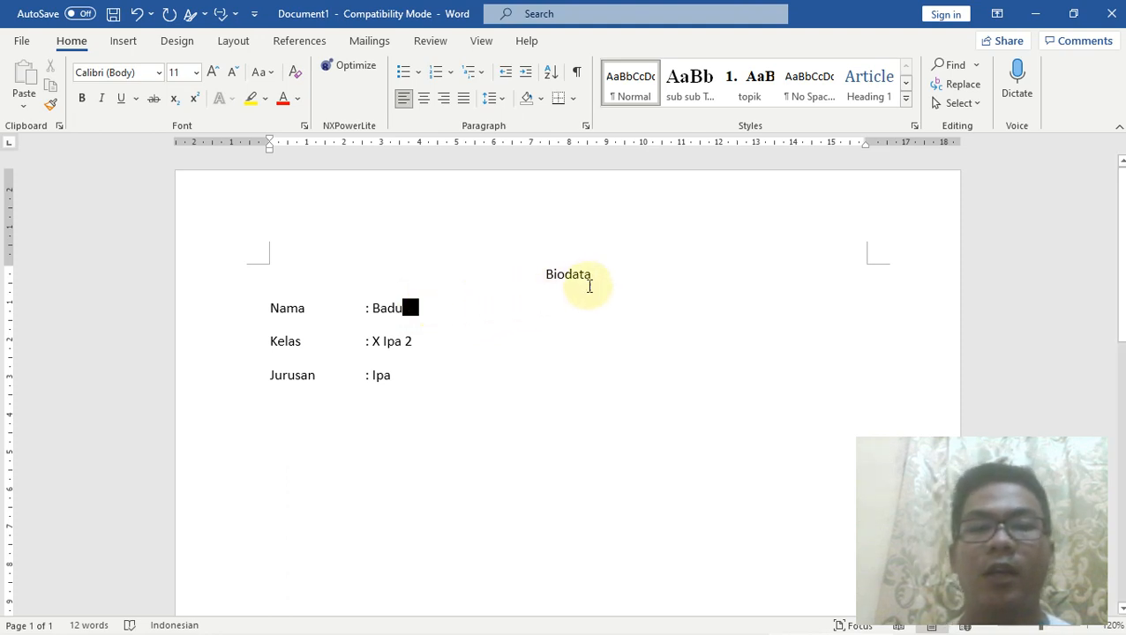
# Make the whole "Biodata" title bold and deselect it
pyautogui.click(544, 274)
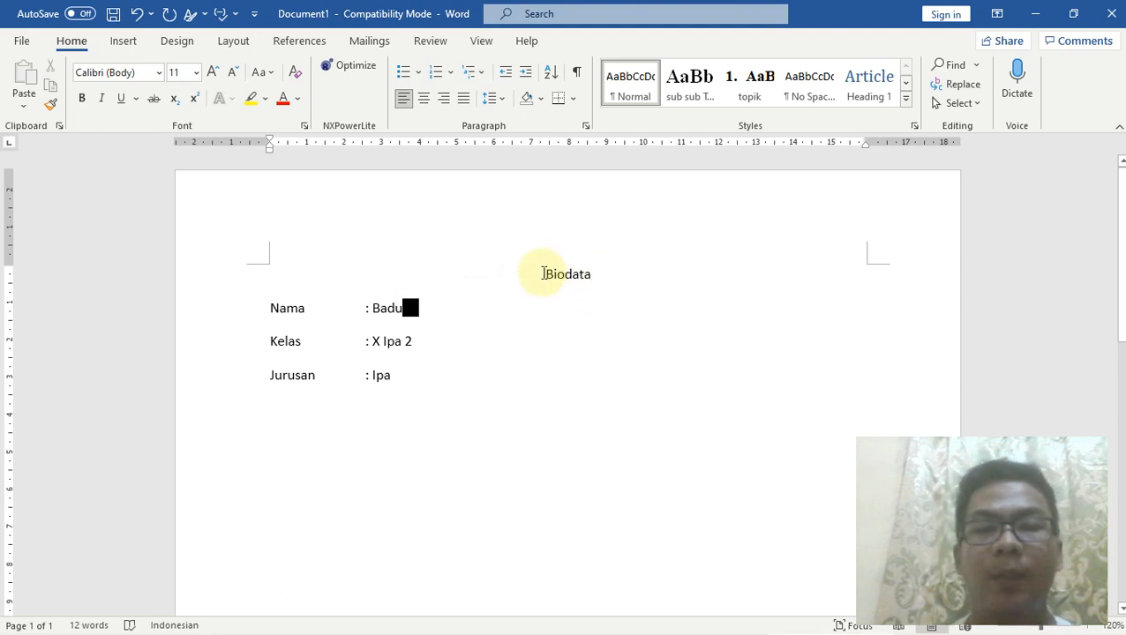
pyautogui.click(543, 274)
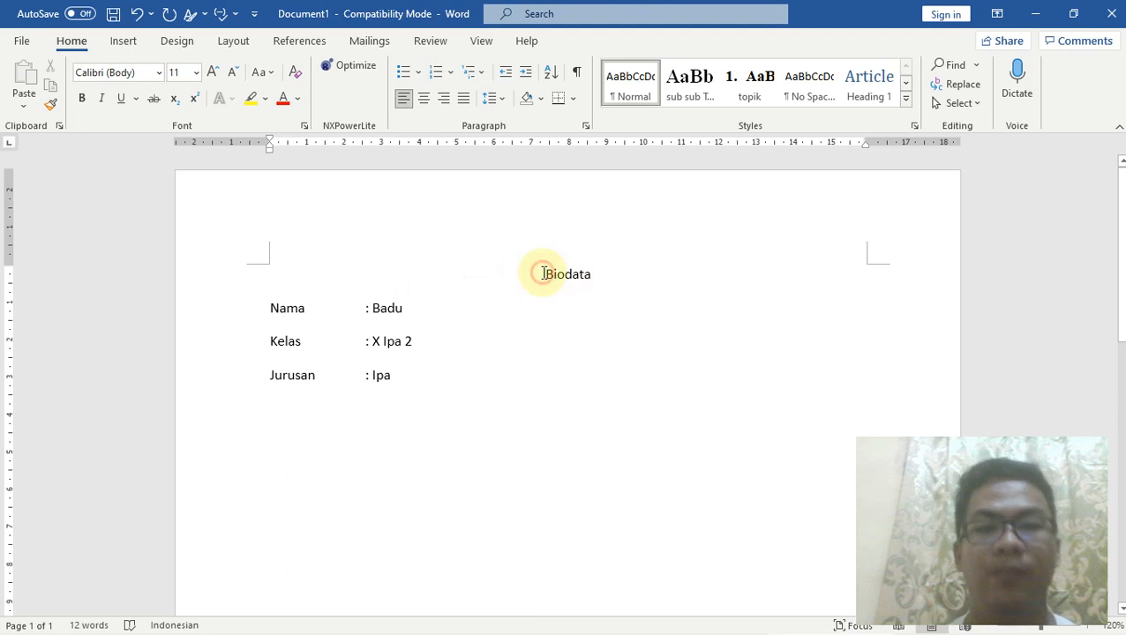
pyautogui.hotkey('shift', 'Right')
pyautogui.hotkey('shift', 'Right')
pyautogui.hotkey('shift', 'Right')
pyautogui.hotkey('shift', 'Right')
pyautogui.hotkey('shift', 'Right')
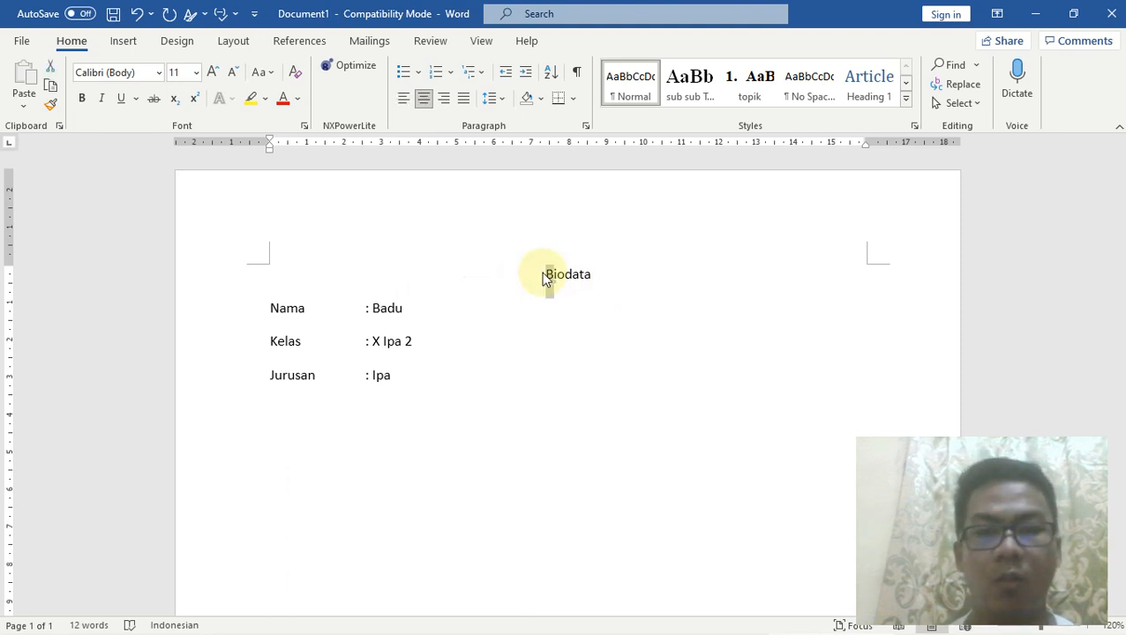
pyautogui.hotkey('shift', 'Right')
pyautogui.hotkey('shift', 'Right')
pyautogui.hotkey('shift', 'Right')
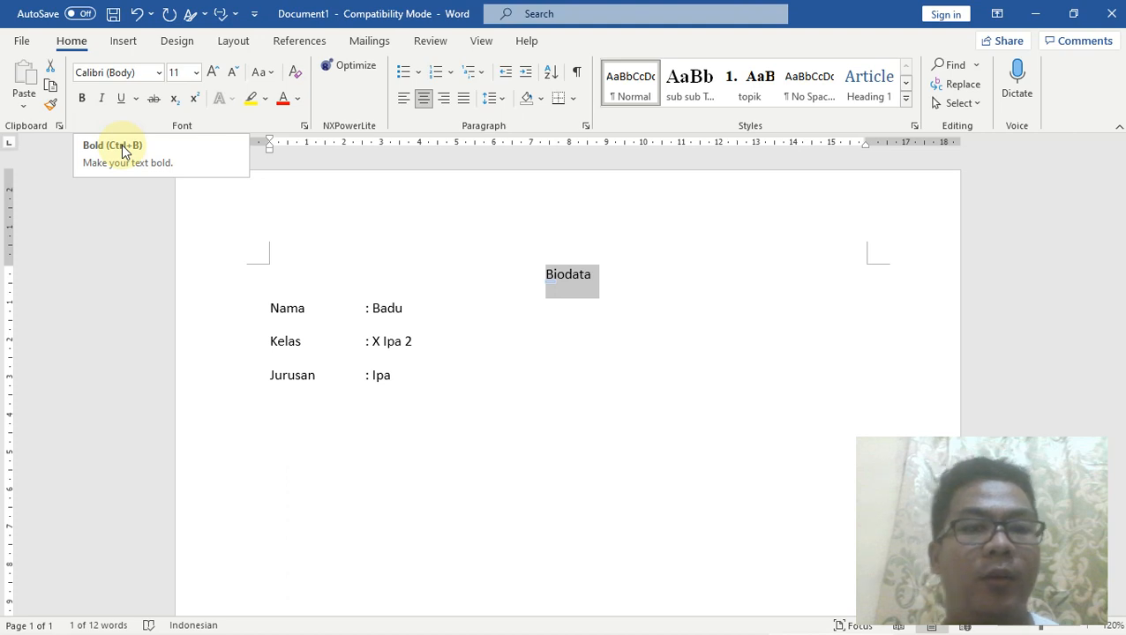
pyautogui.click(83, 99)
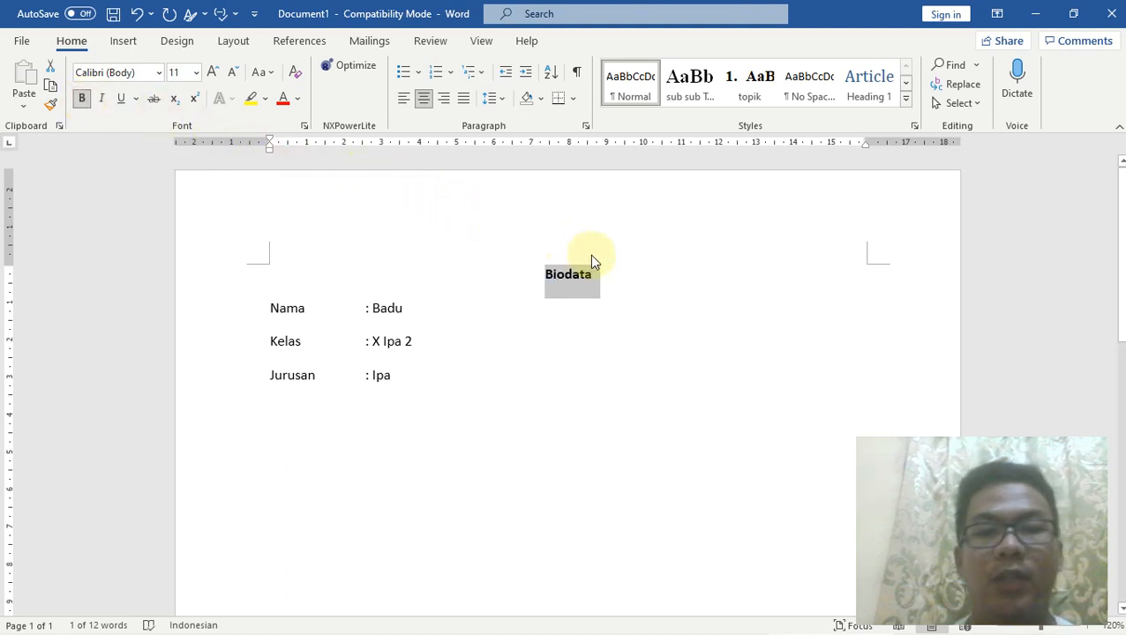
pyautogui.click(629, 280)
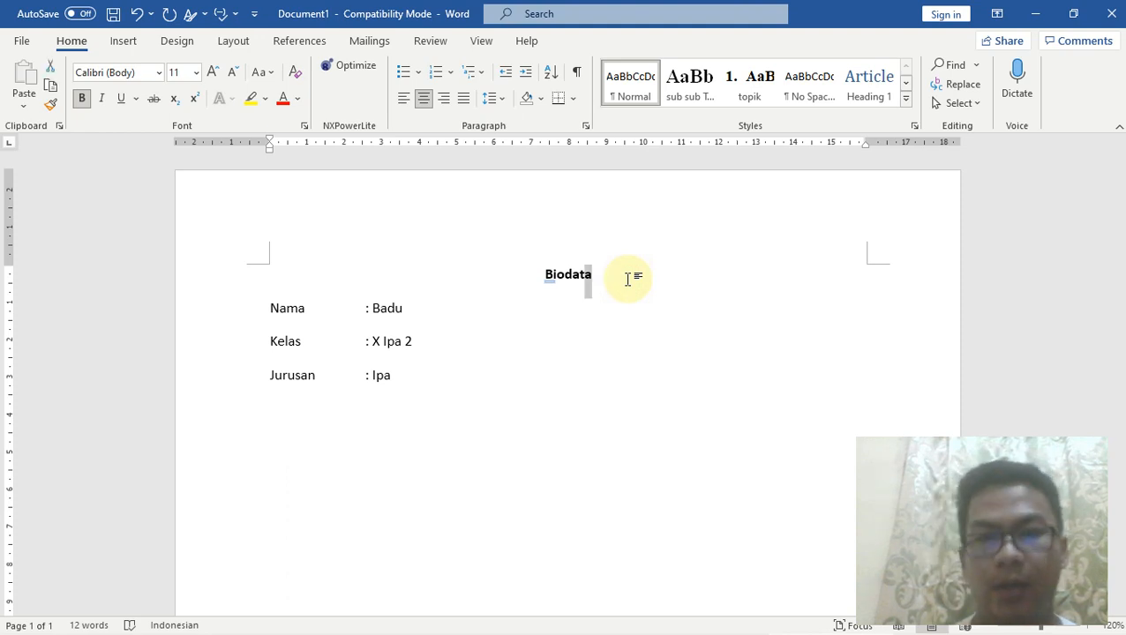
# Select the whole "Biodata" title and set its font size to 16
pyautogui.hotkey('shift', 'Left')
pyautogui.hotkey('shift', 'Left')
pyautogui.hotkey('shift', 'Left')
pyautogui.hotkey('shift', 'Left')
pyautogui.hotkey('shift', 'Left')
pyautogui.hotkey('shift', 'Left')
pyautogui.hotkey('shift', 'Left')
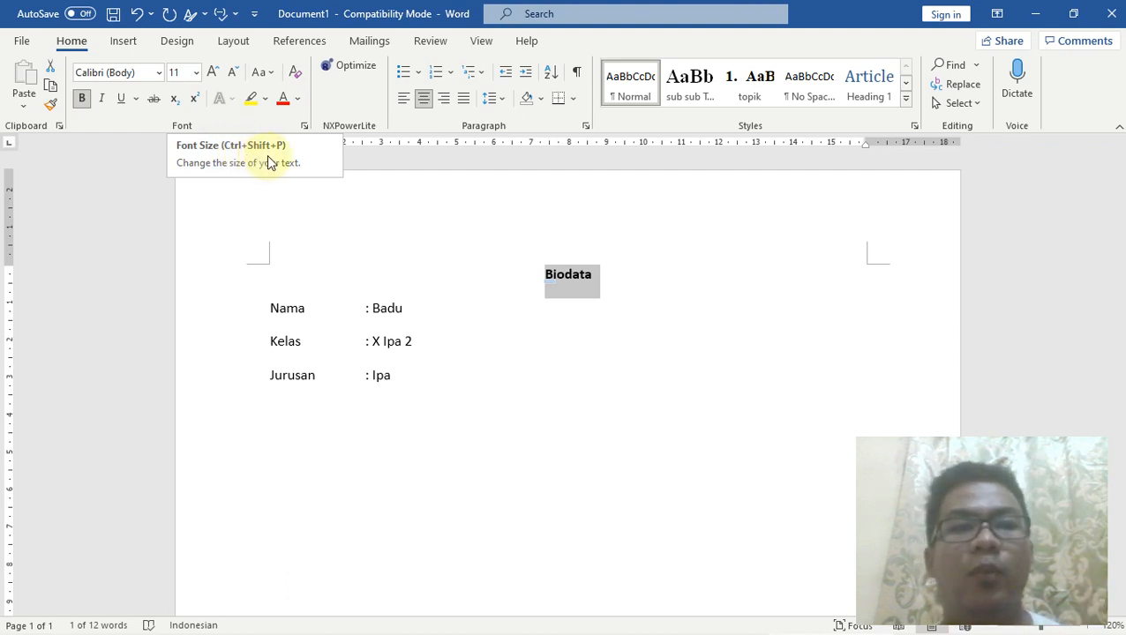
pyautogui.click(197, 75)
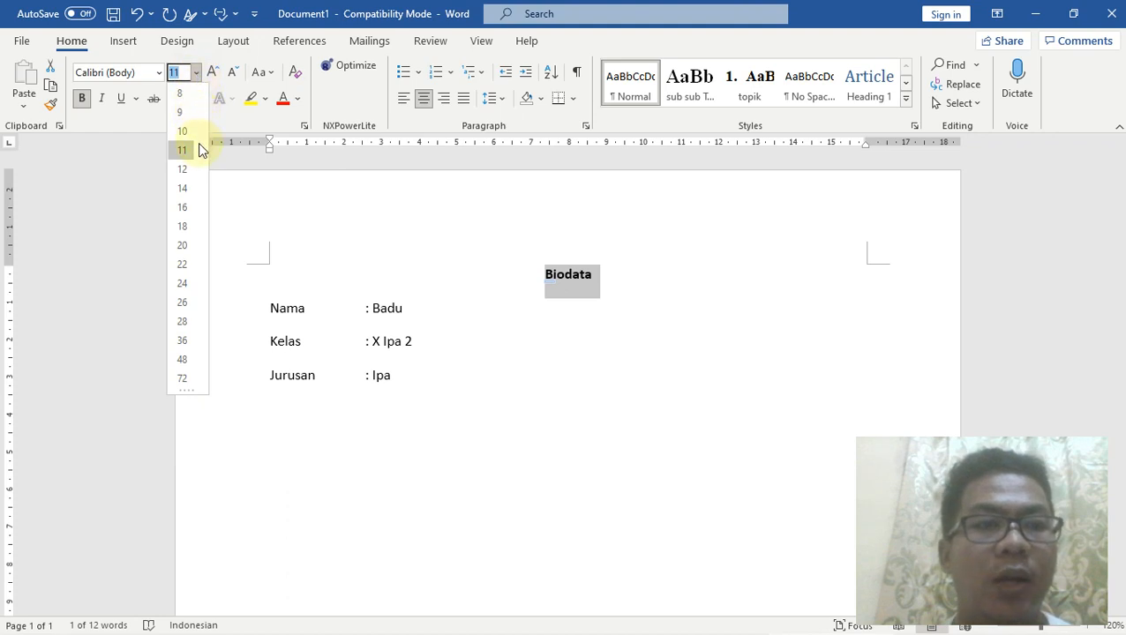
pyautogui.click(183, 208)
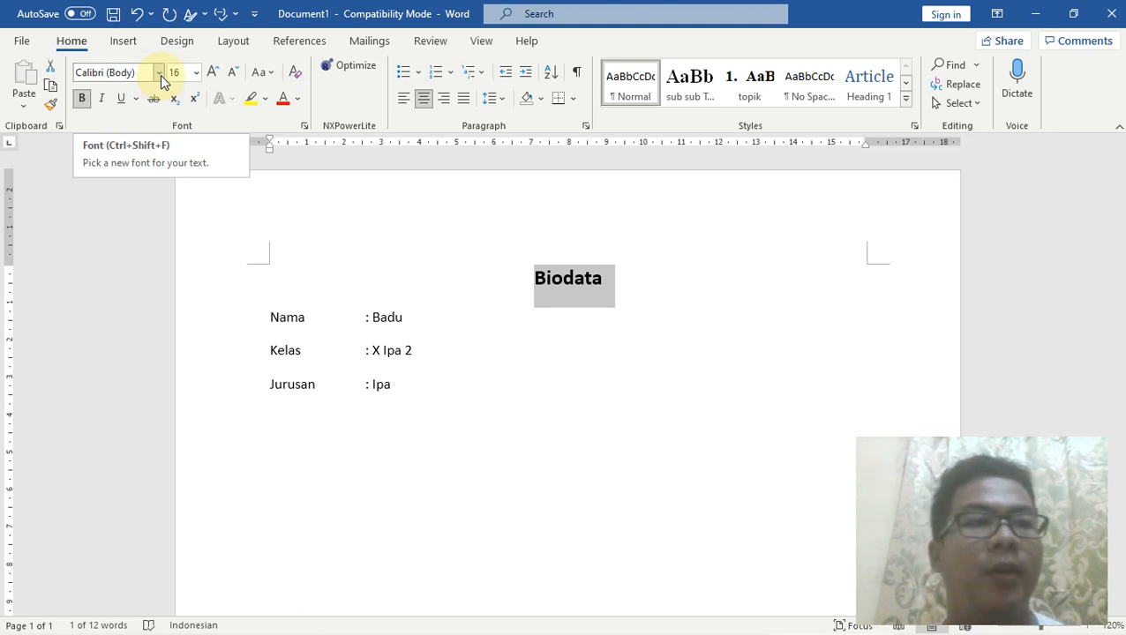
# Change the title's font to Algerian and its text color to the standard blue, and deselect it
pyautogui.click(161, 76)
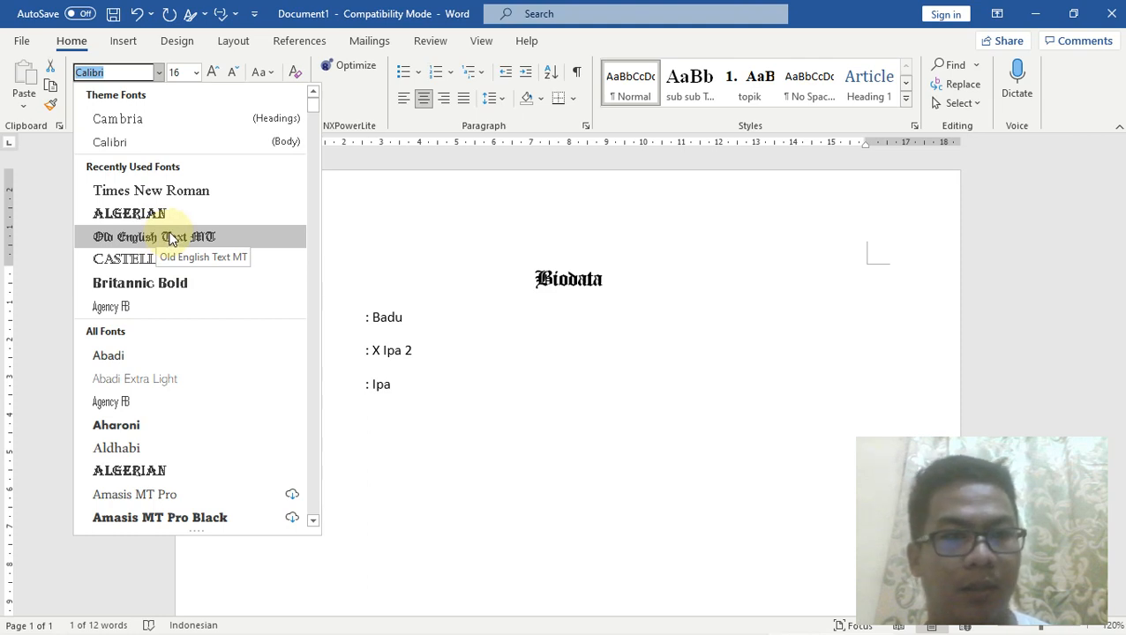
pyautogui.press('Escape')
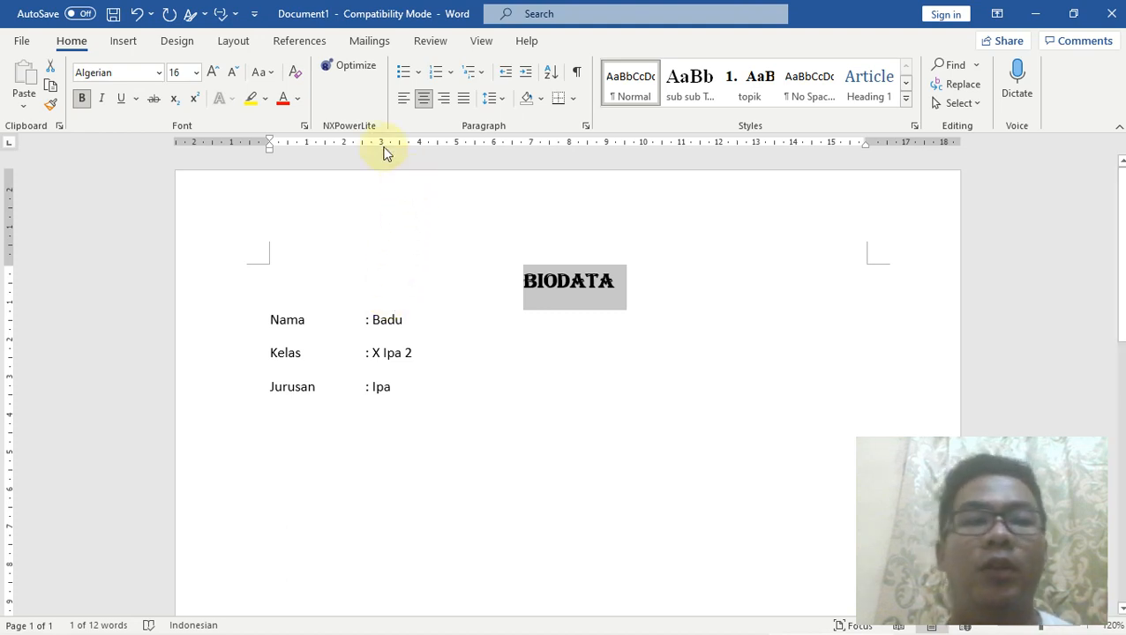
pyautogui.click(297, 99)
pyautogui.click(298, 101)
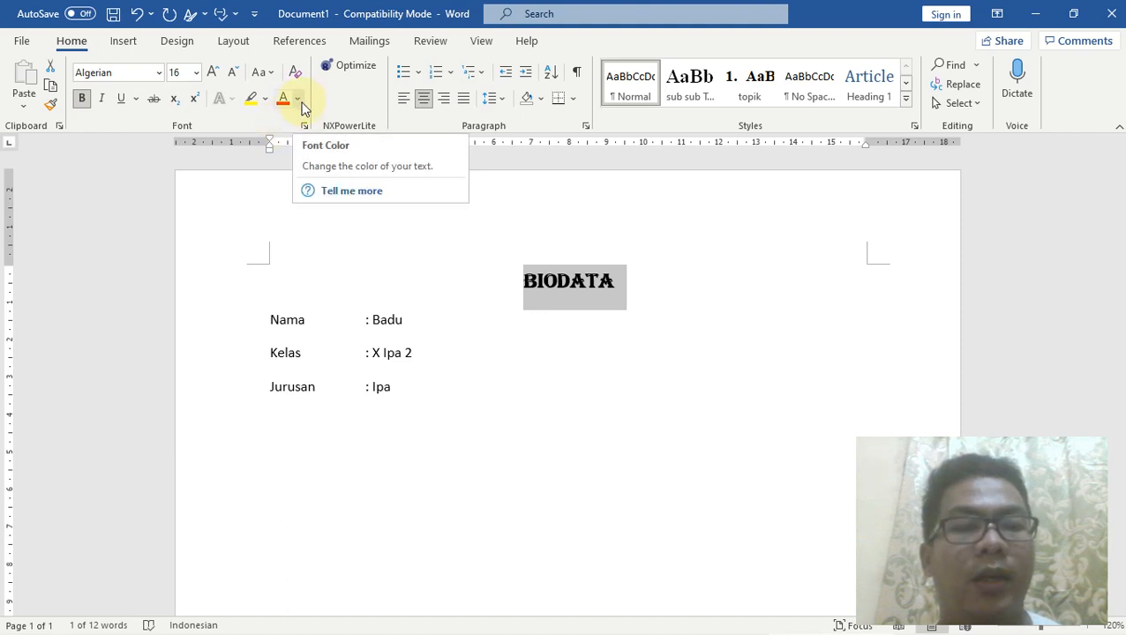
pyautogui.click(298, 100)
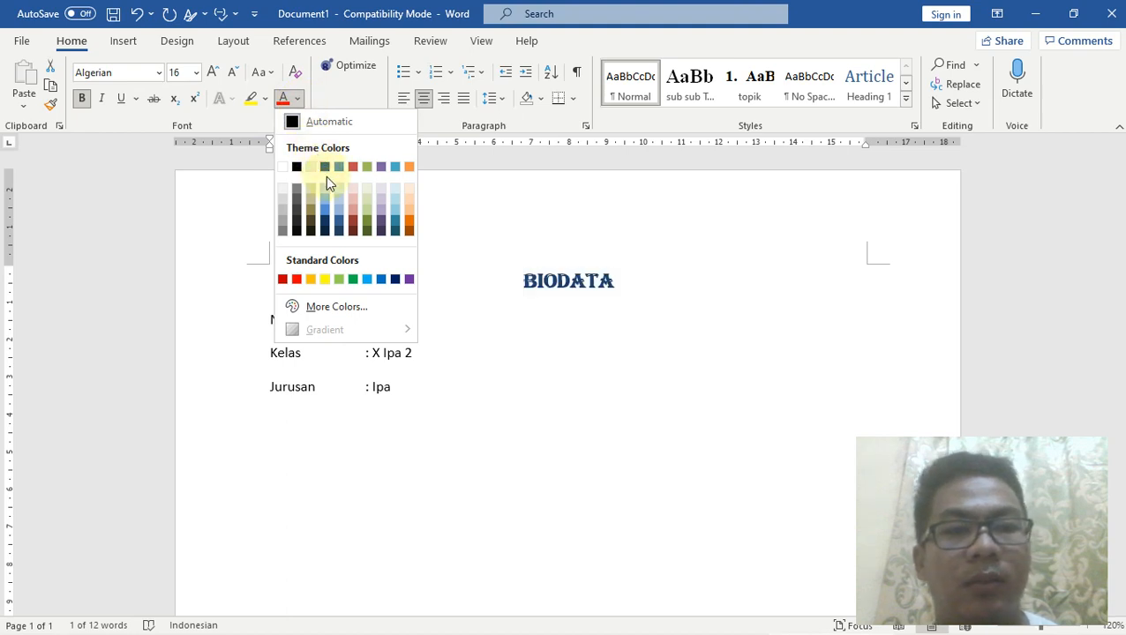
pyautogui.click(379, 281)
pyautogui.click(438, 308)
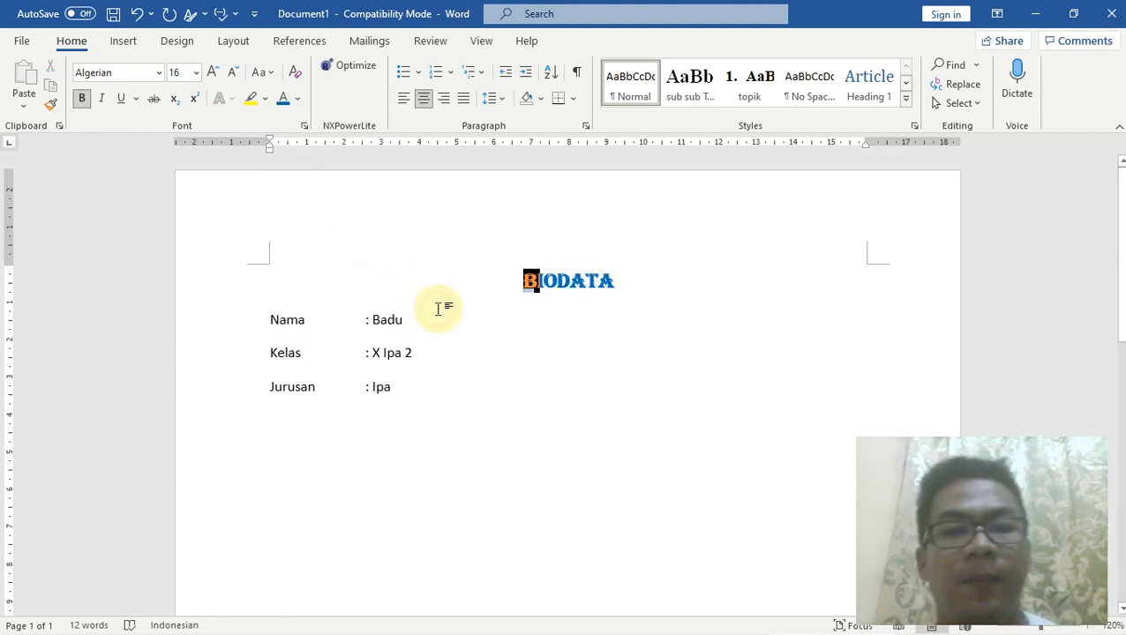
# Select the whole "Nama" line and change its font to Agency FB
pyautogui.click(268, 320)
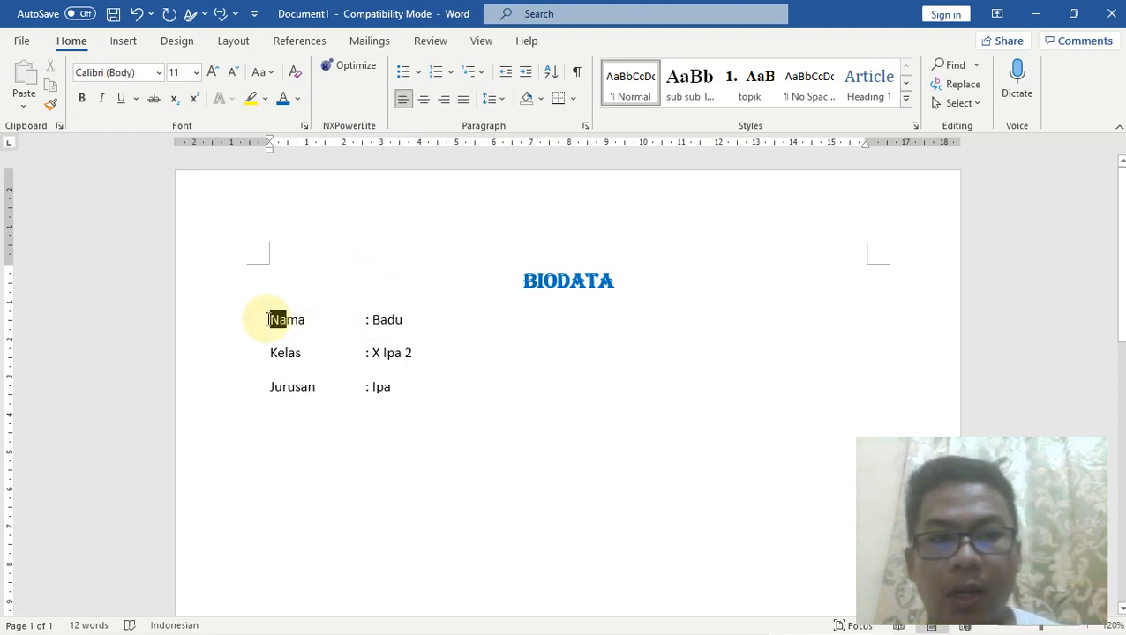
pyautogui.doubleClick(271, 325)
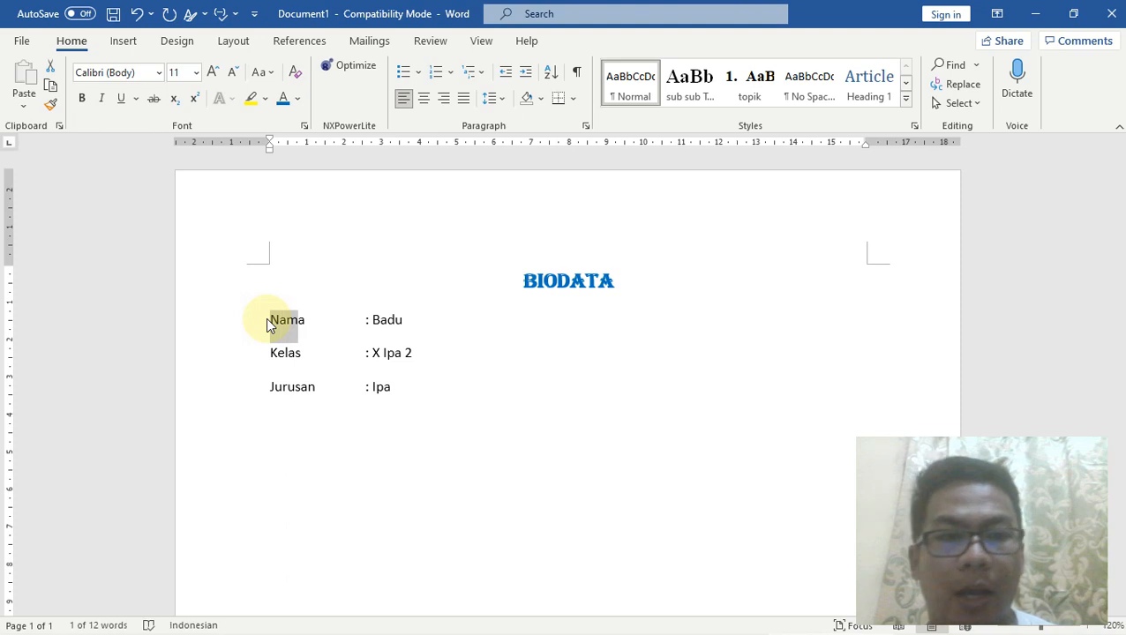
pyautogui.tripleClick(271, 325)
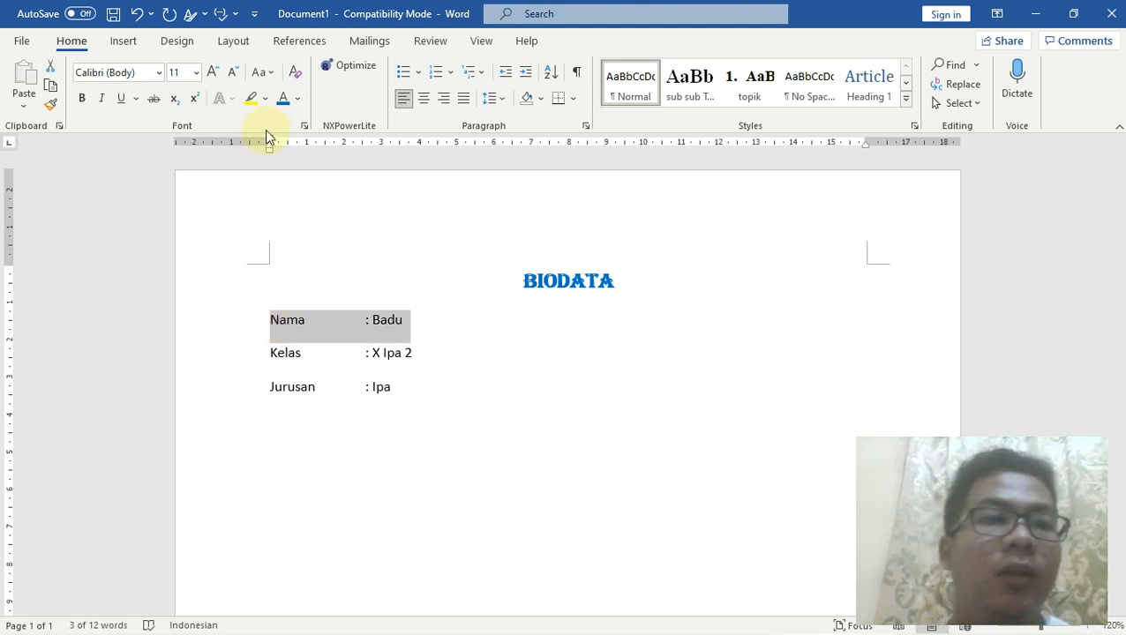
pyautogui.click(159, 73)
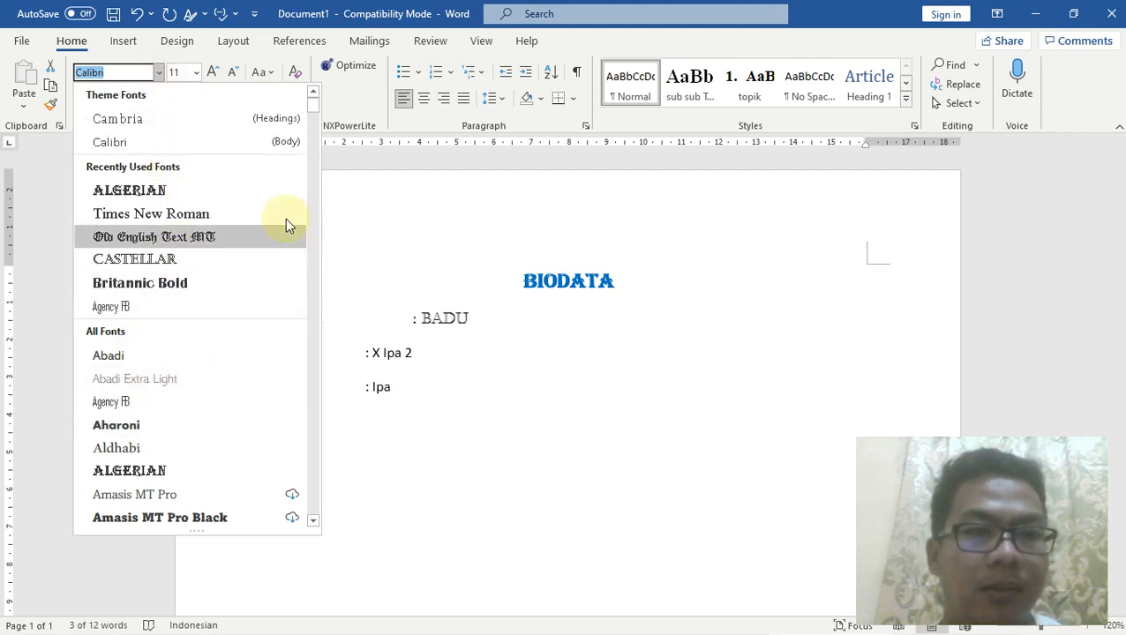
pyautogui.click(144, 311)
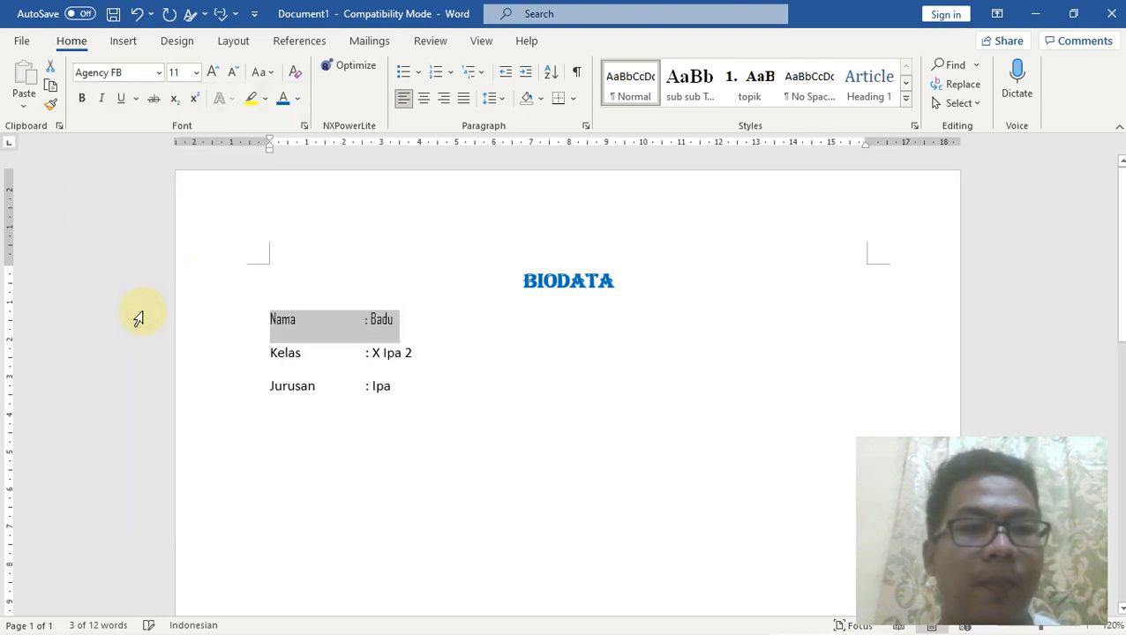
# Change the font of the "Kelas" and "Jurusan" lines together to Agency FB and deselect them
pyautogui.click(271, 351)
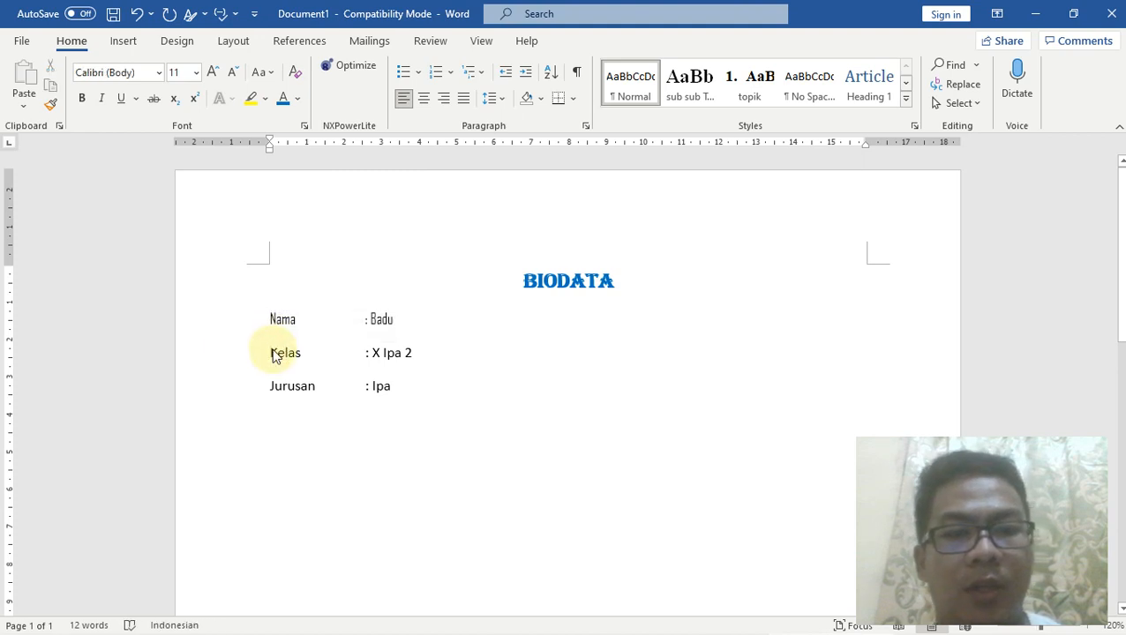
pyautogui.hotkey('shift', 'Down')
pyautogui.hotkey('shift', 'Down')
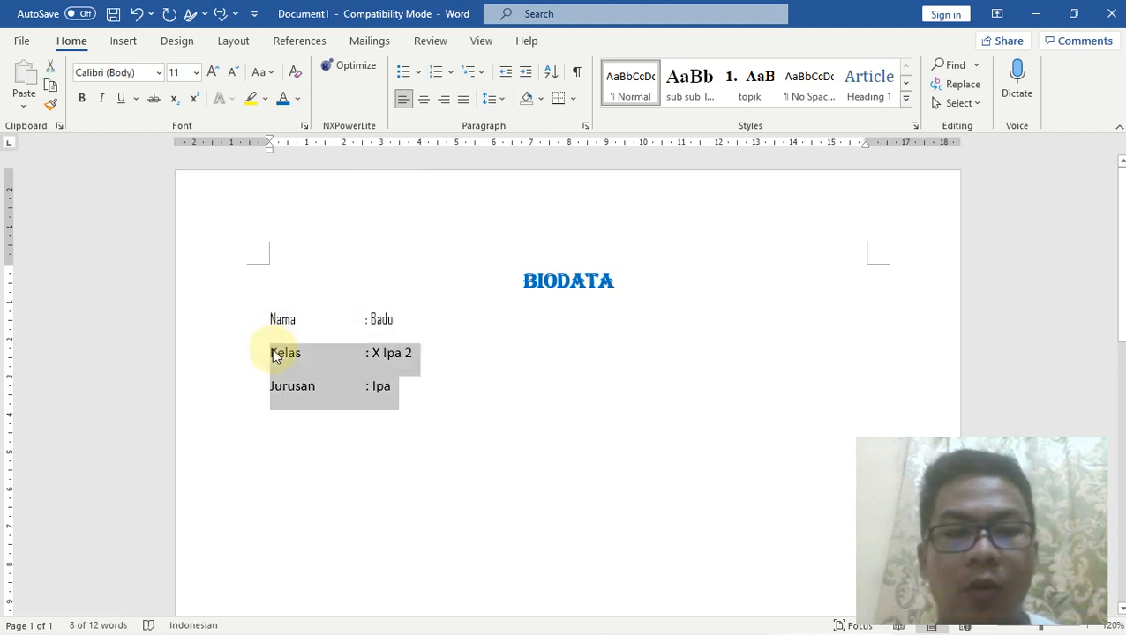
pyautogui.click(158, 74)
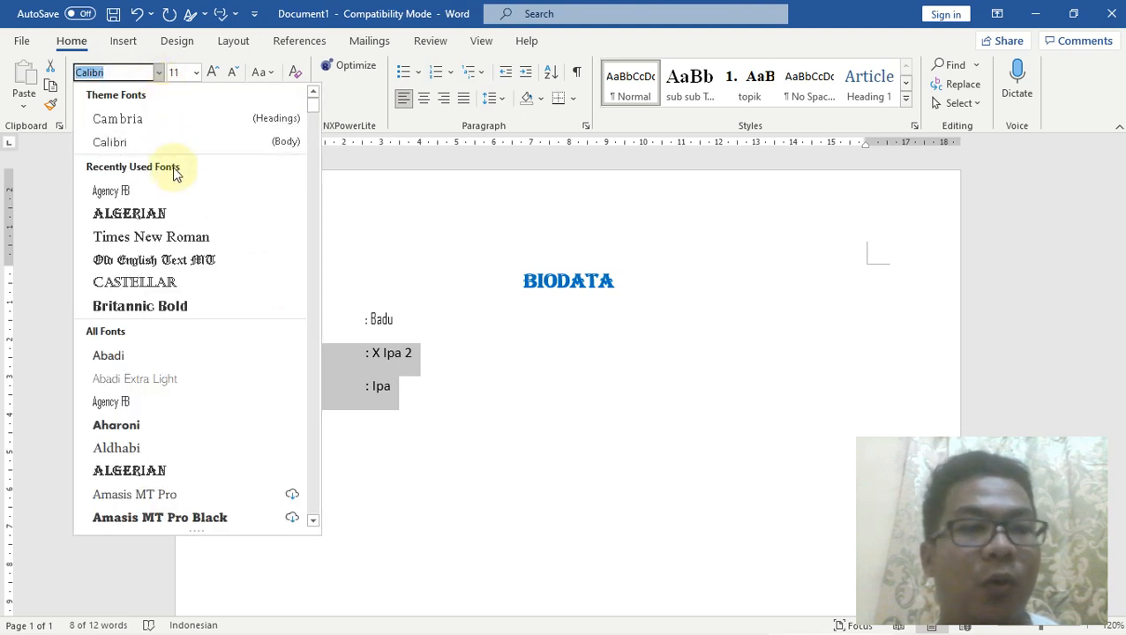
pyautogui.click(141, 401)
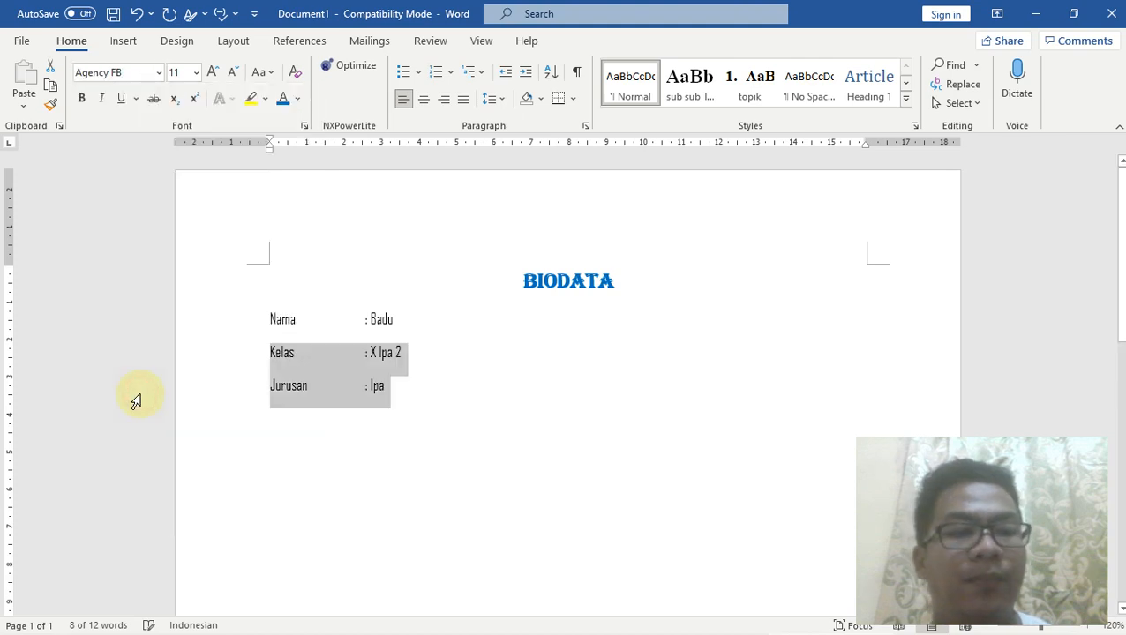
pyautogui.click(469, 381)
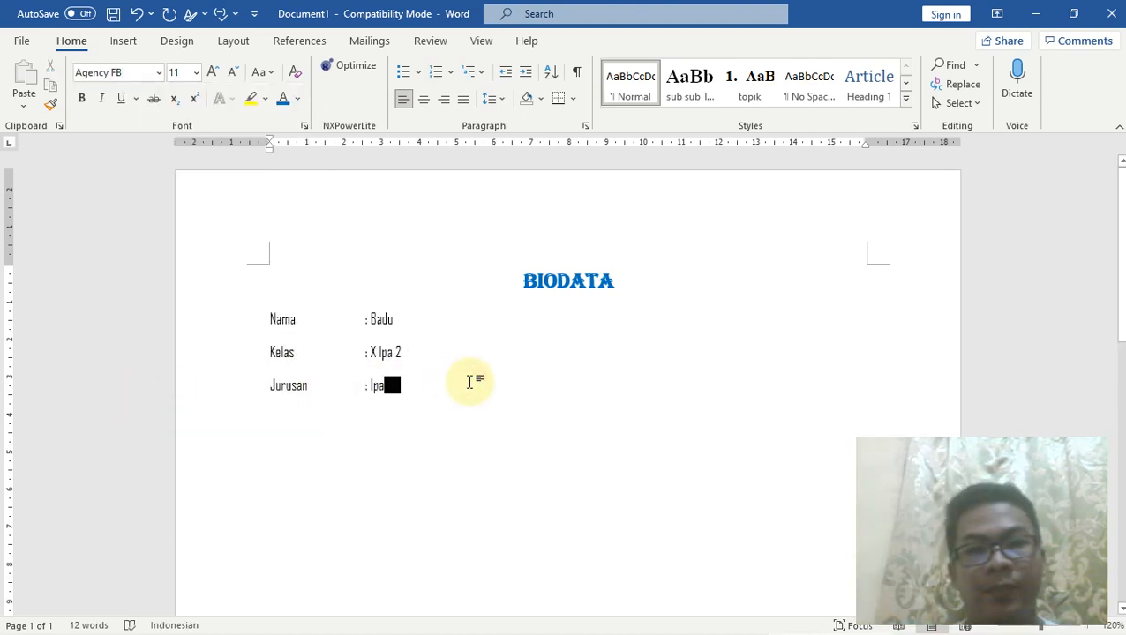
# Select the whole "Nama" line, including its value, and make it italic
pyautogui.click(260, 319)
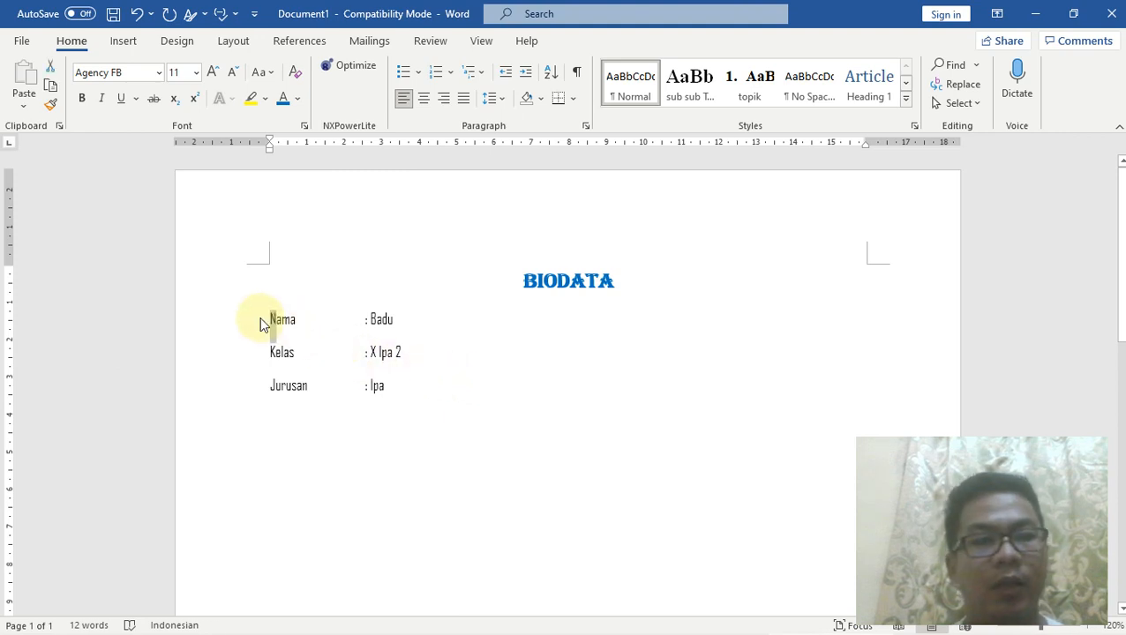
pyautogui.hotkey('shift', 'Right')
pyautogui.hotkey('shift', 'Right')
pyautogui.hotkey('shift', 'Right')
pyautogui.hotkey('shift', 'Right')
pyautogui.hotkey('shift', 'Right')
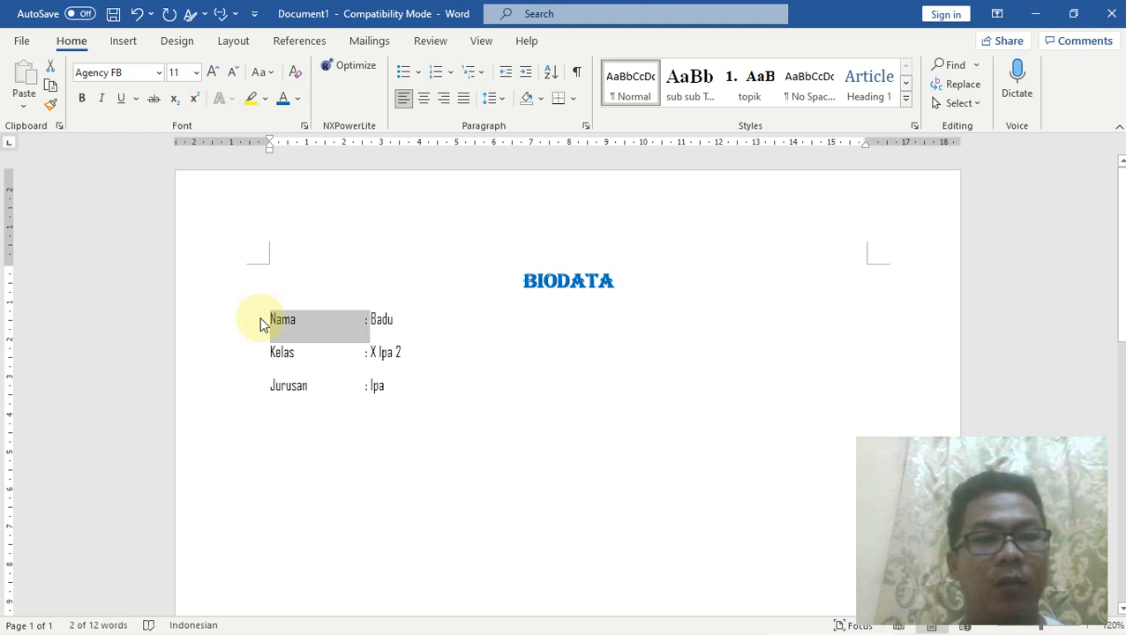
pyautogui.hotkey('shift', 'Right')
pyautogui.hotkey('shift', 'Right')
pyautogui.hotkey('shift', 'Right')
pyautogui.hotkey('shift', 'Right')
pyautogui.hotkey('shift', 'Right')
pyautogui.hotkey('shift', 'Right')
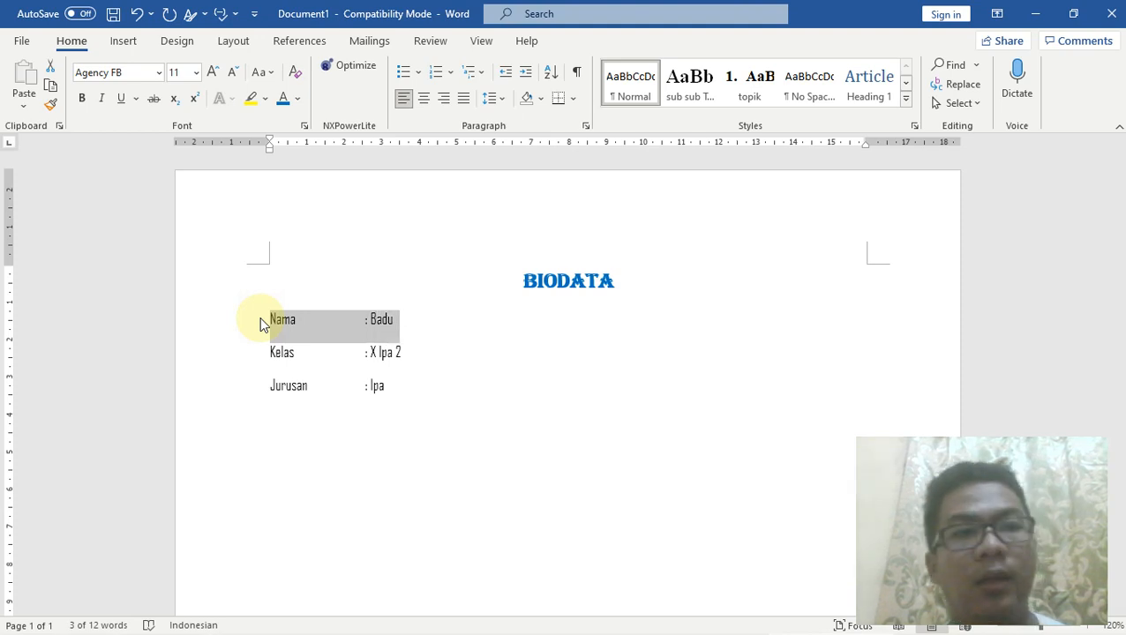
pyautogui.click(104, 104)
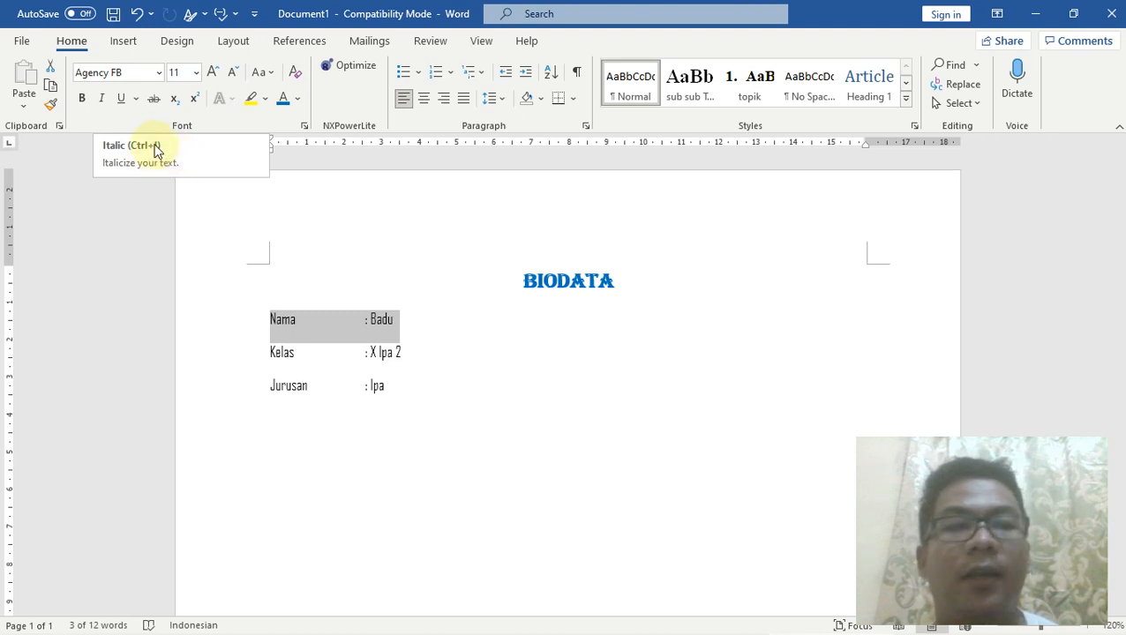
pyautogui.click(100, 100)
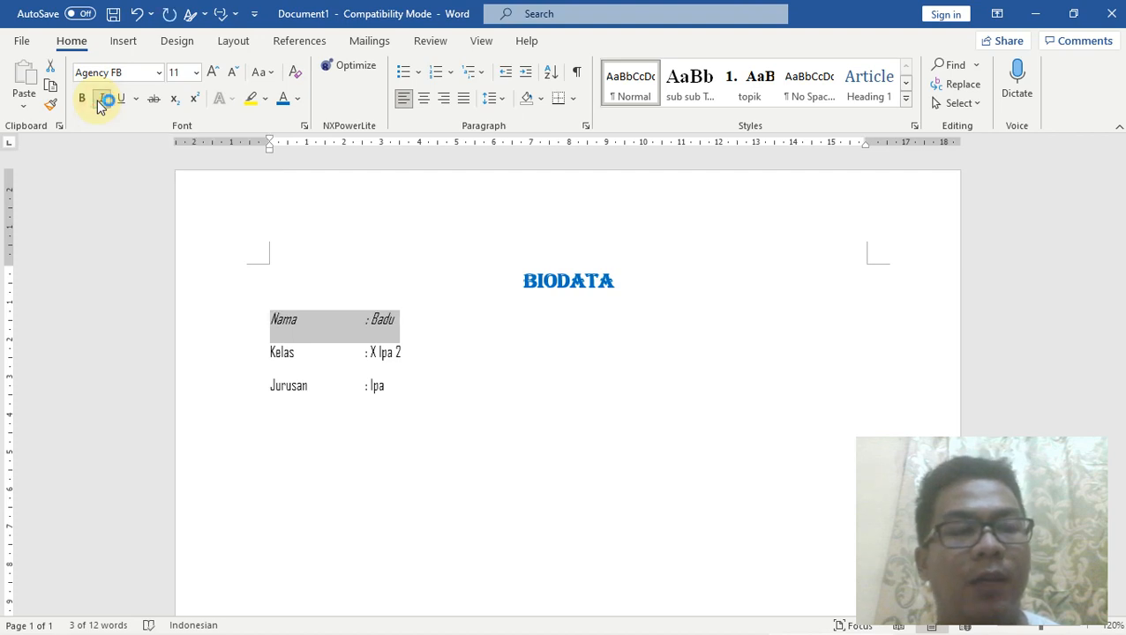
# Select the whole "Kelas" line, including its value, underline it with a single line, and deselect it
pyautogui.click(269, 353)
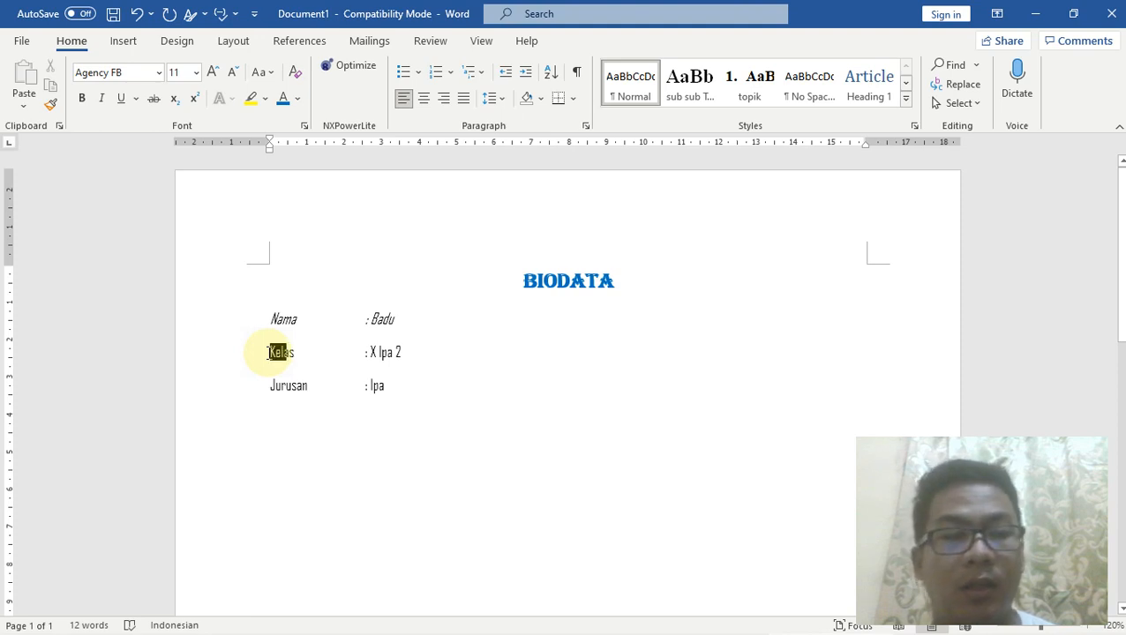
pyautogui.tripleClick(269, 353)
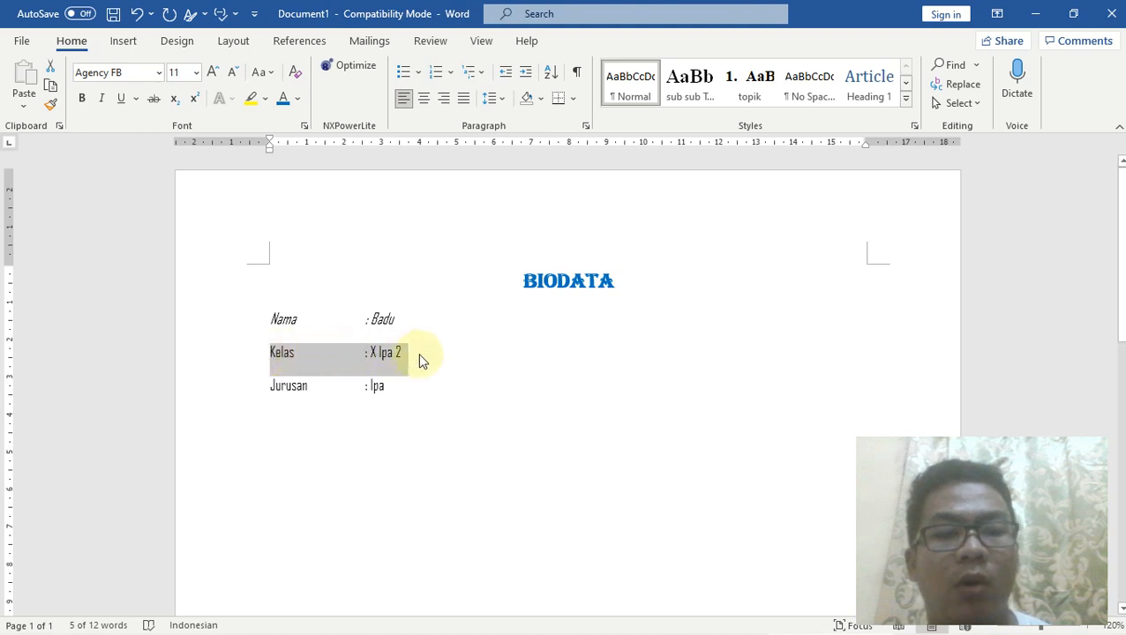
pyautogui.click(137, 102)
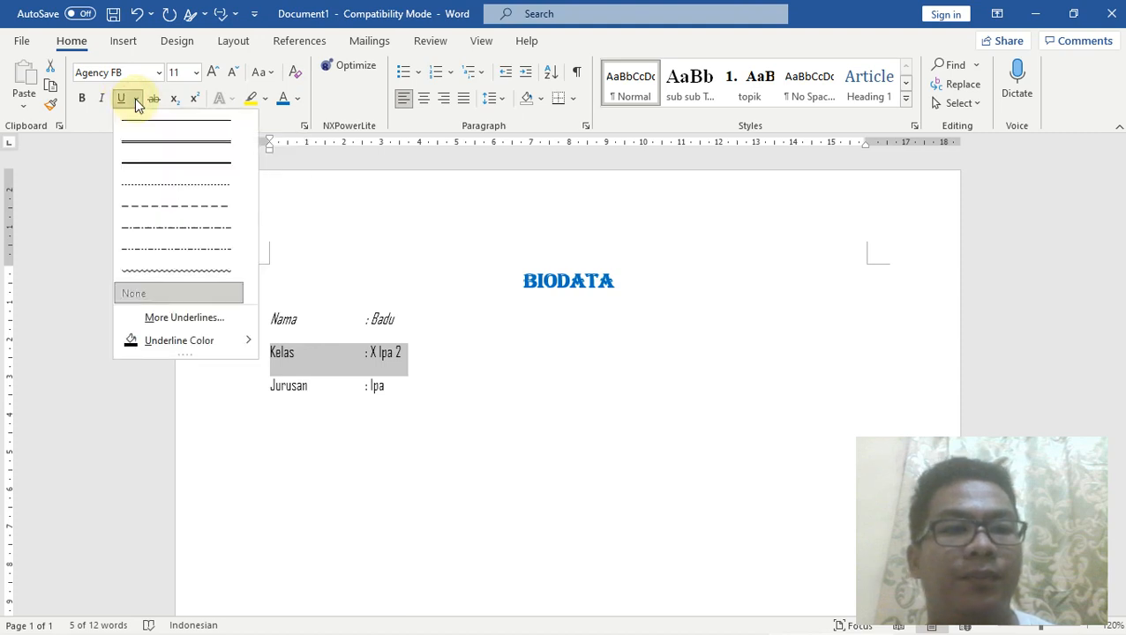
pyautogui.click(137, 102)
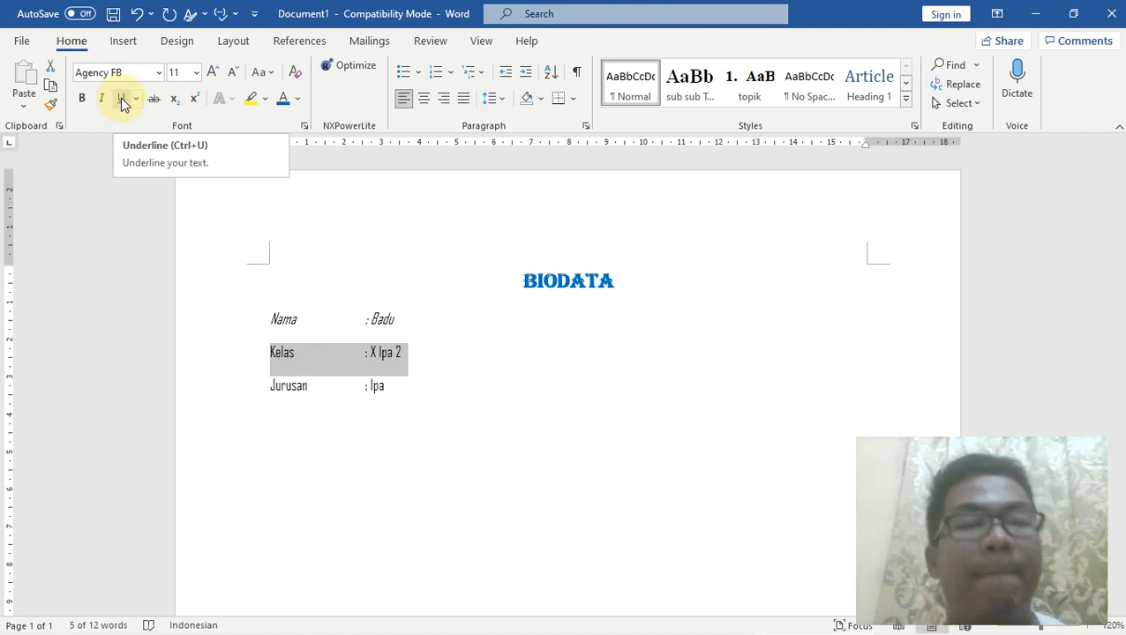
pyautogui.click(123, 101)
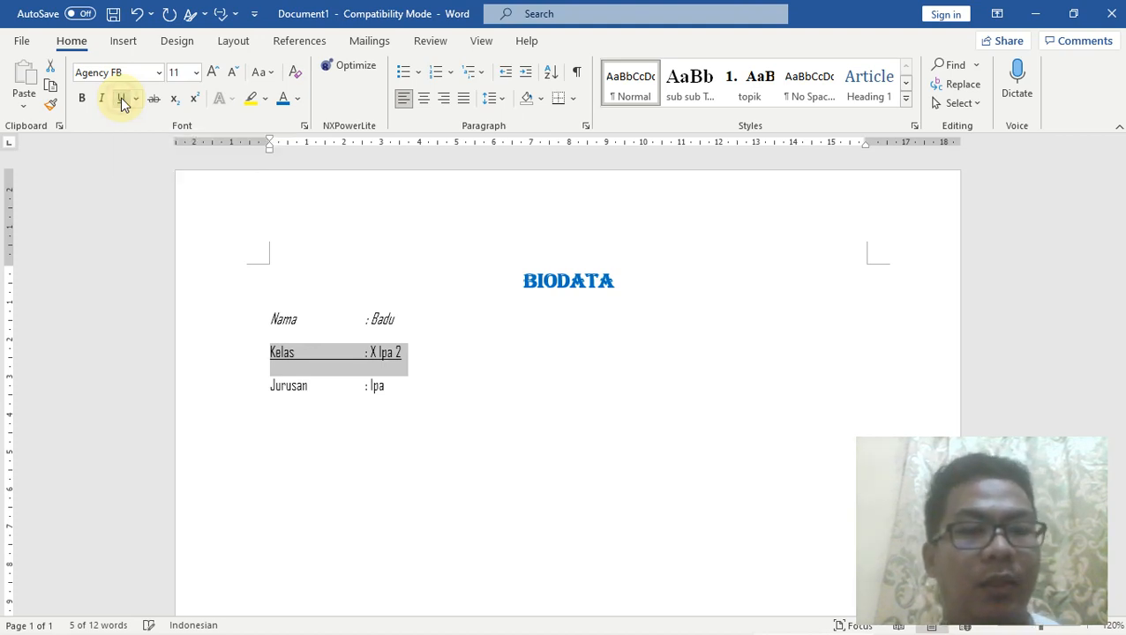
pyautogui.click(406, 373)
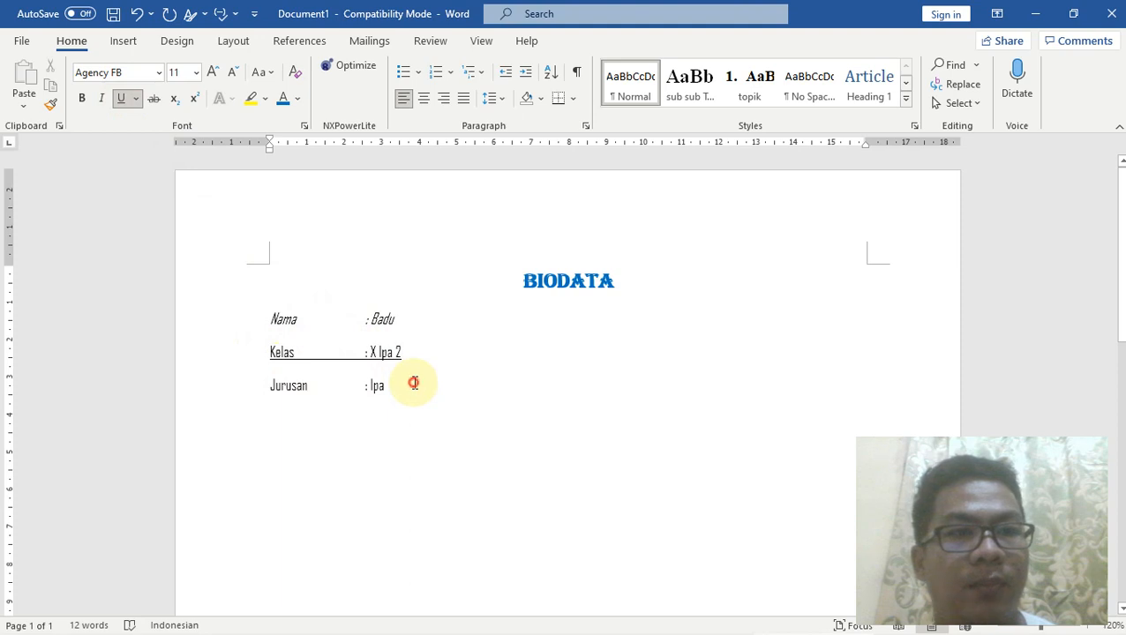
pyautogui.click(414, 383)
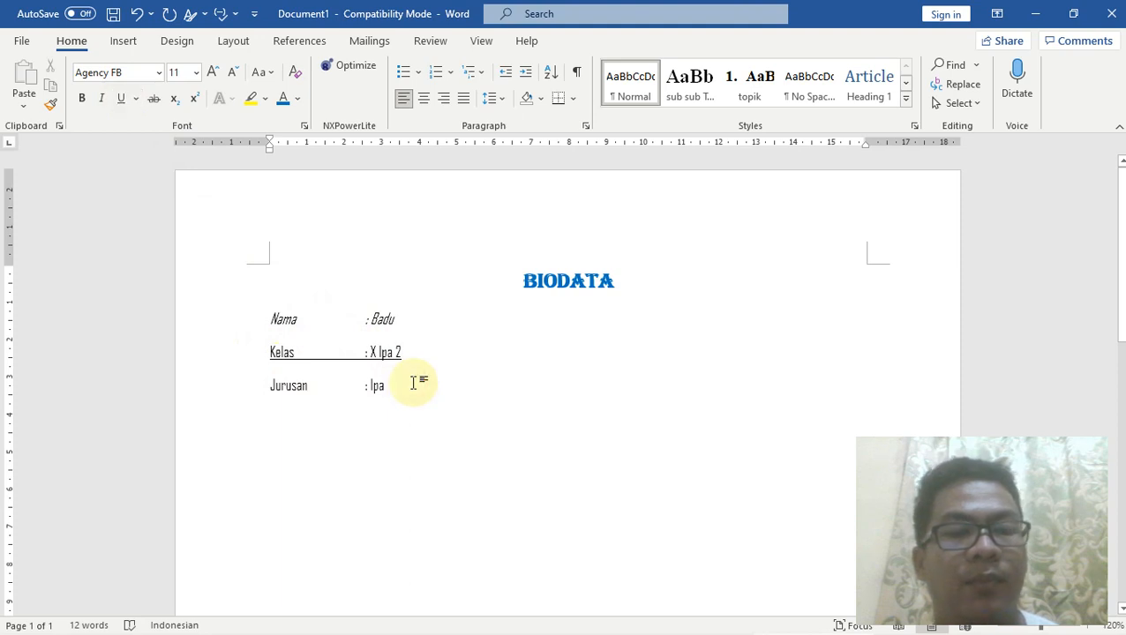
pyautogui.moveTo(598, 621)
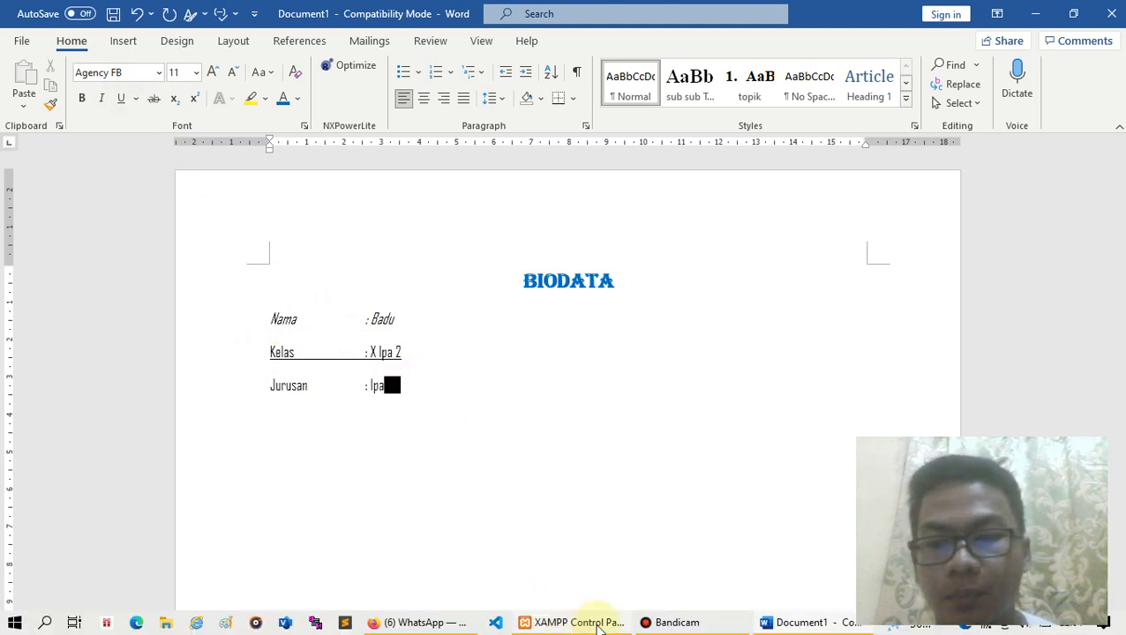
pyautogui.click(681, 622)
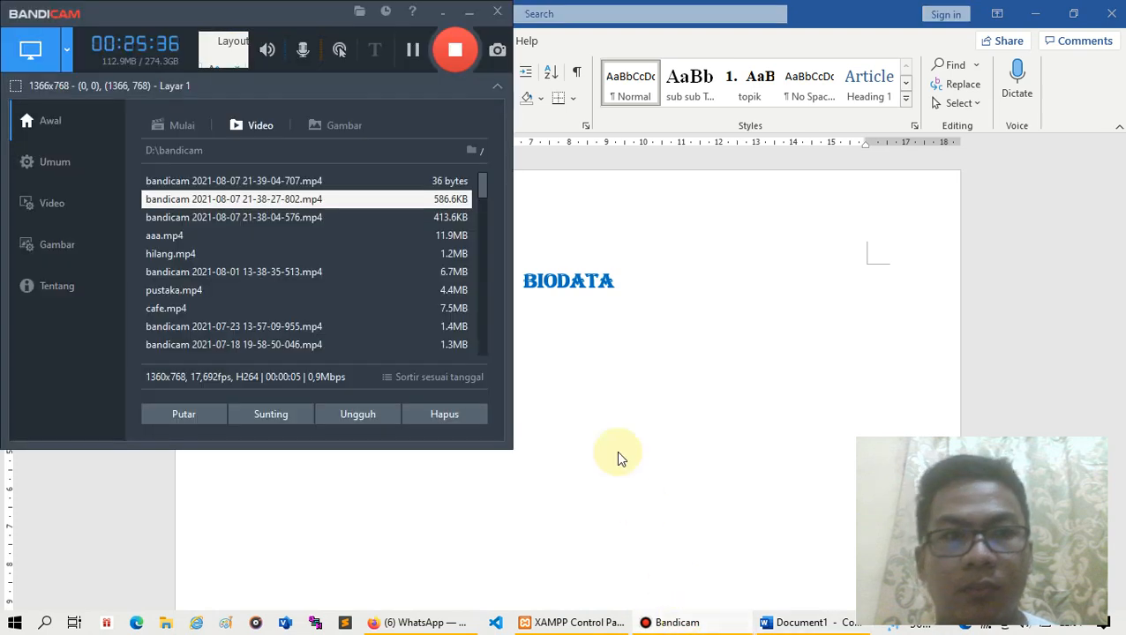
pyautogui.click(469, 12)
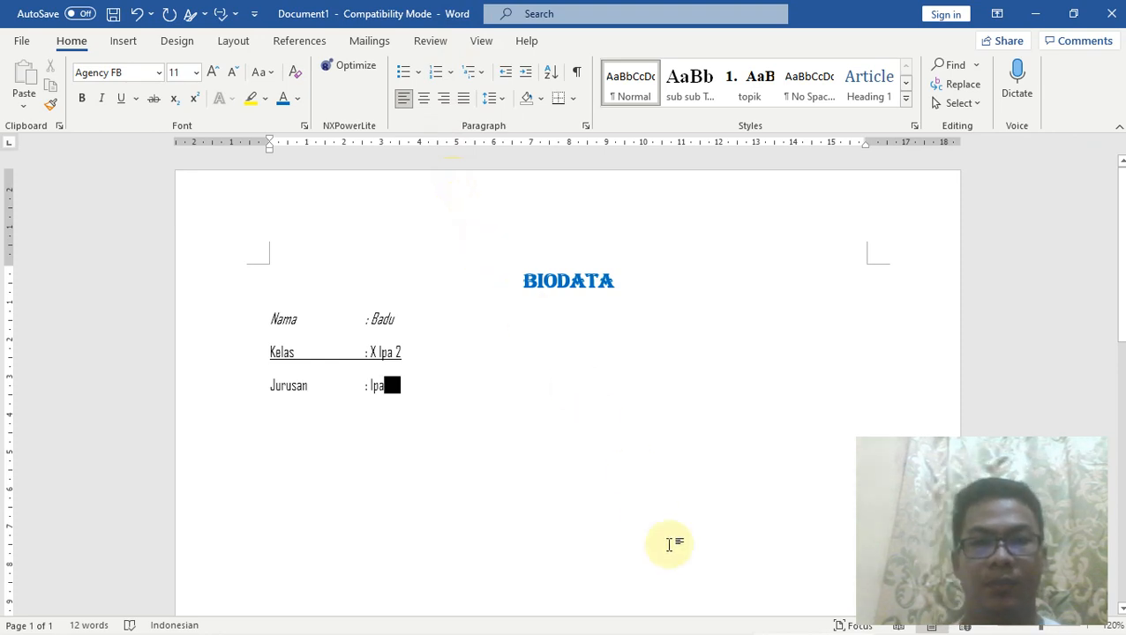
pyautogui.click(677, 623)
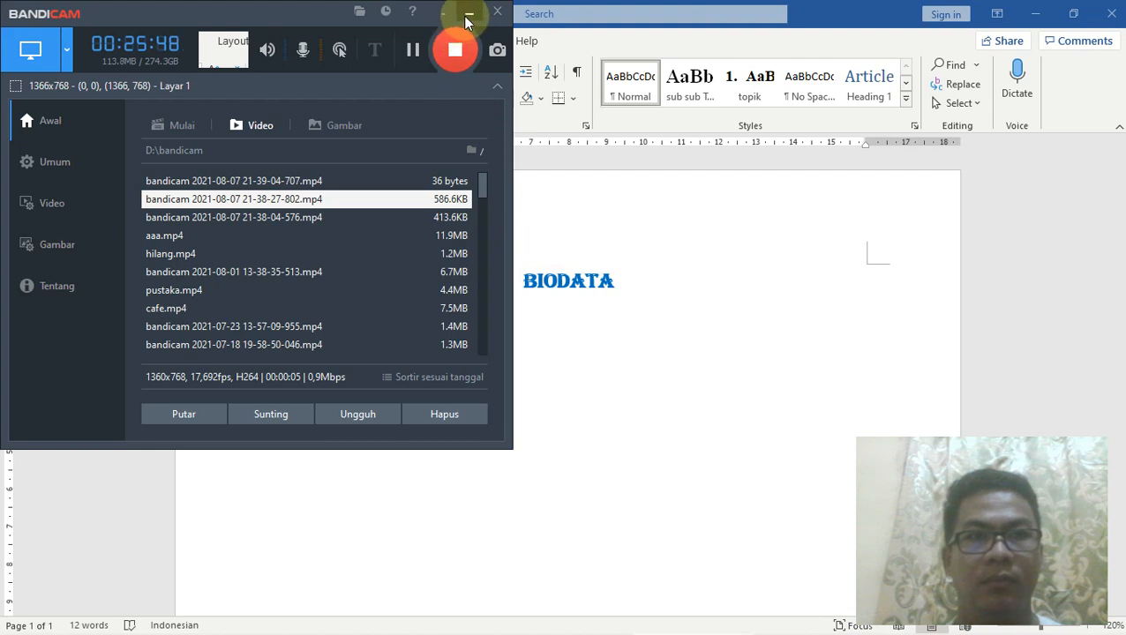
pyautogui.click(469, 17)
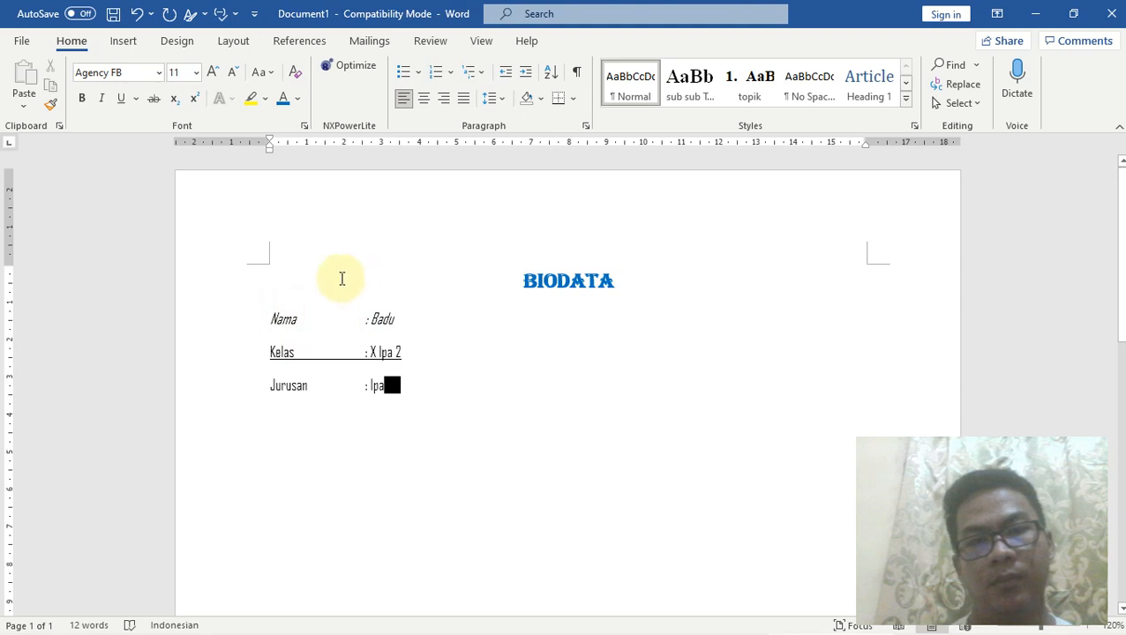
# Set the line spacing of the "Nama", "Kelas" and "Jurusan" lines together to 1,5 and deselect them
pyautogui.moveTo(273, 316); pyautogui.dragTo(297, 318)
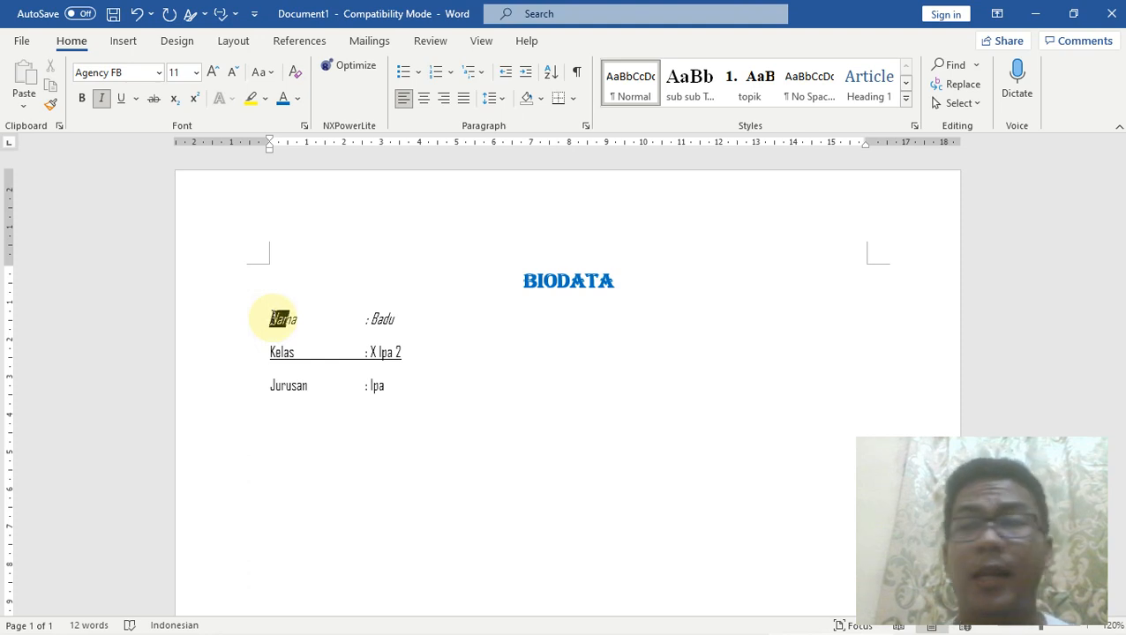
pyautogui.hotkey('shift', 'Down')
pyautogui.hotkey('shift', 'Down')
pyautogui.hotkey('shift', 'Down')
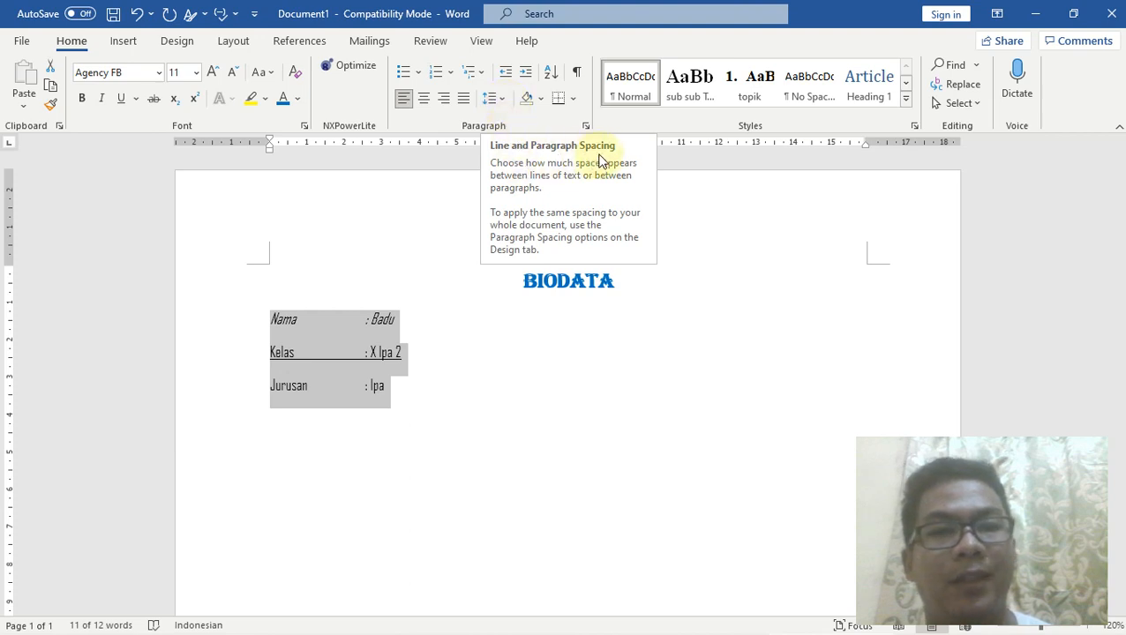
pyautogui.click(503, 99)
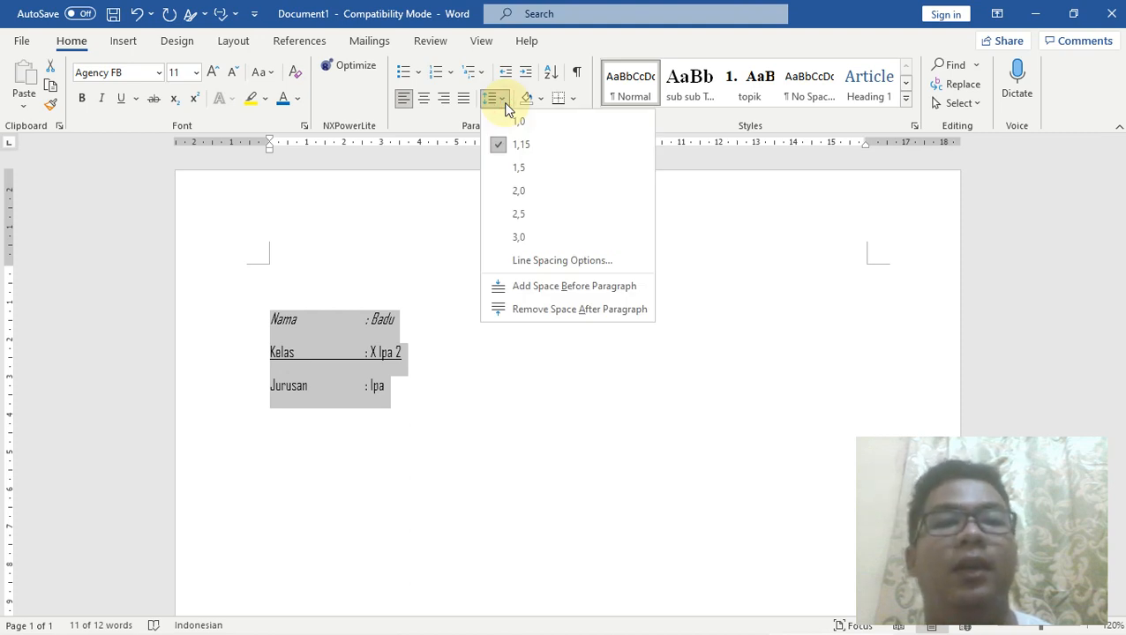
pyautogui.click(528, 167)
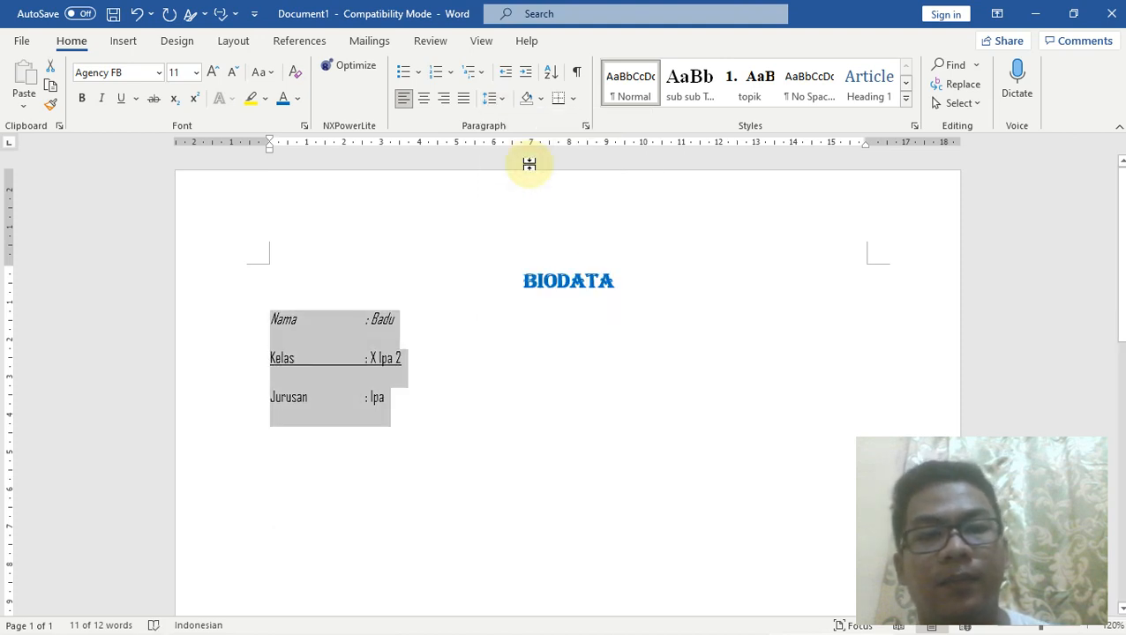
pyautogui.click(440, 423)
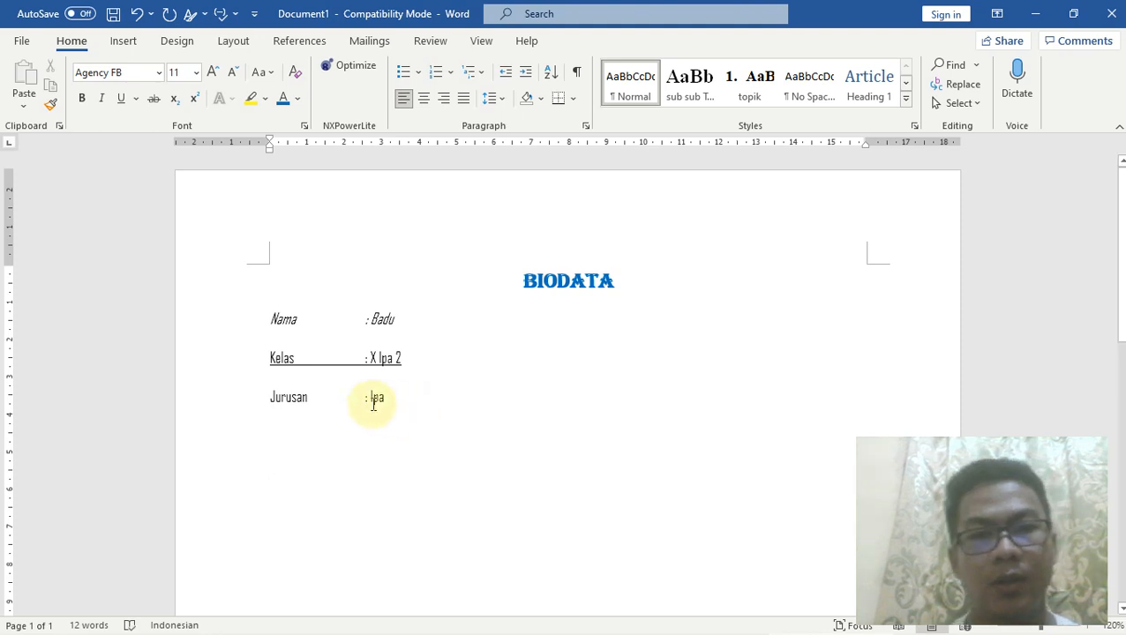
# Select the whole "Nama" line and change its text color to a darker shade of the theme orange
pyautogui.click(265, 323)
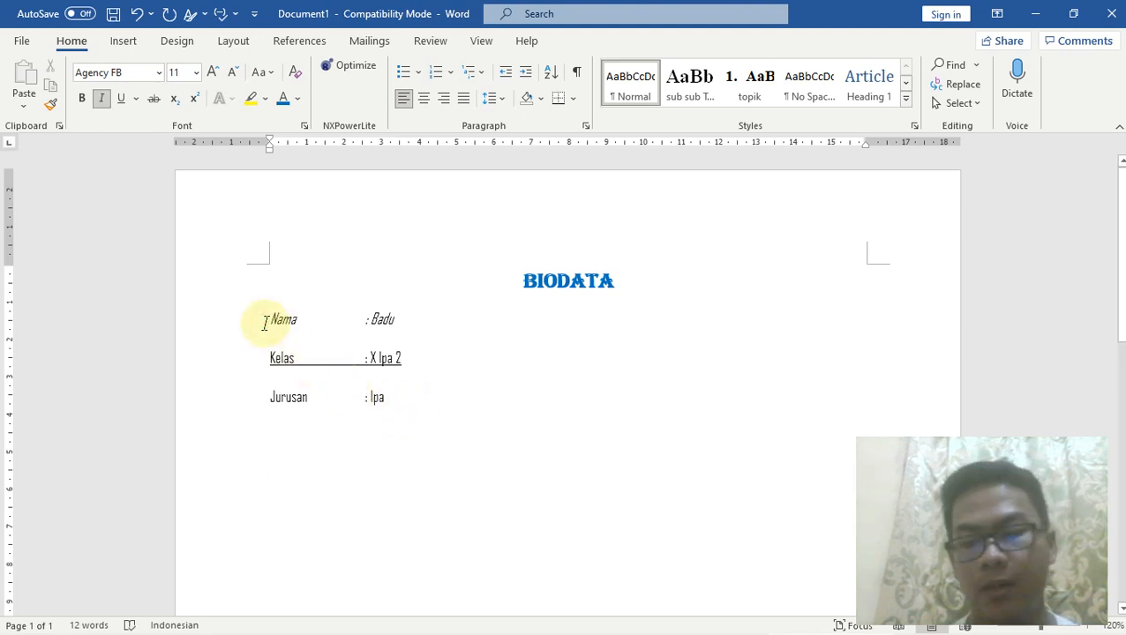
pyautogui.tripleClick(266, 323)
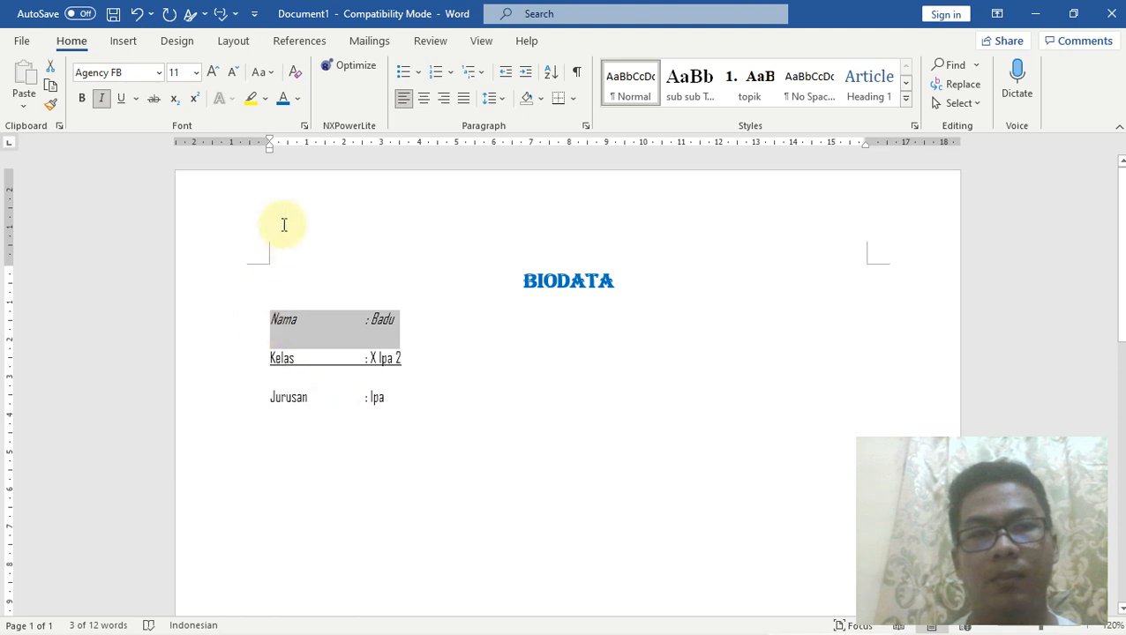
pyautogui.click(299, 100)
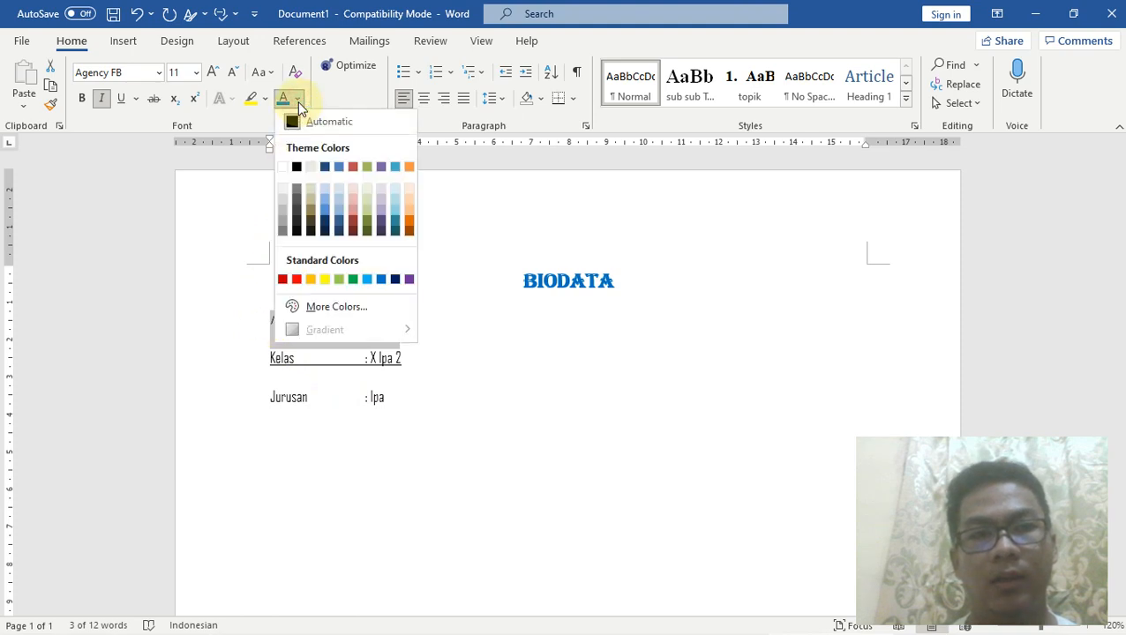
pyautogui.click(409, 220)
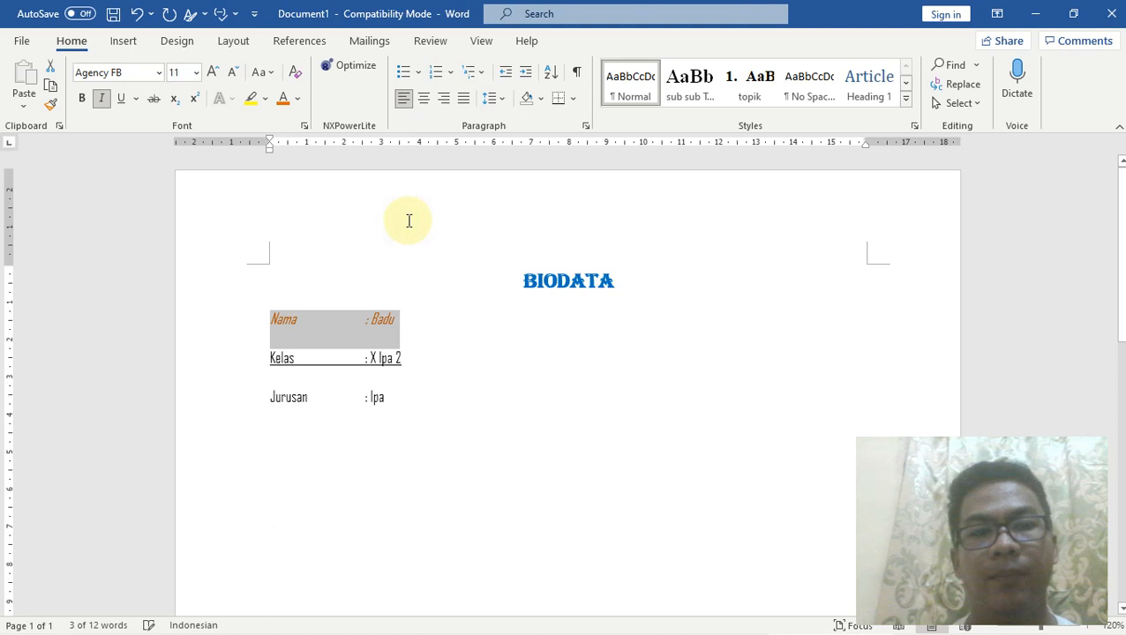
# Select the whole "Kelas" line and change its text color to the standard blue
pyautogui.click(264, 359)
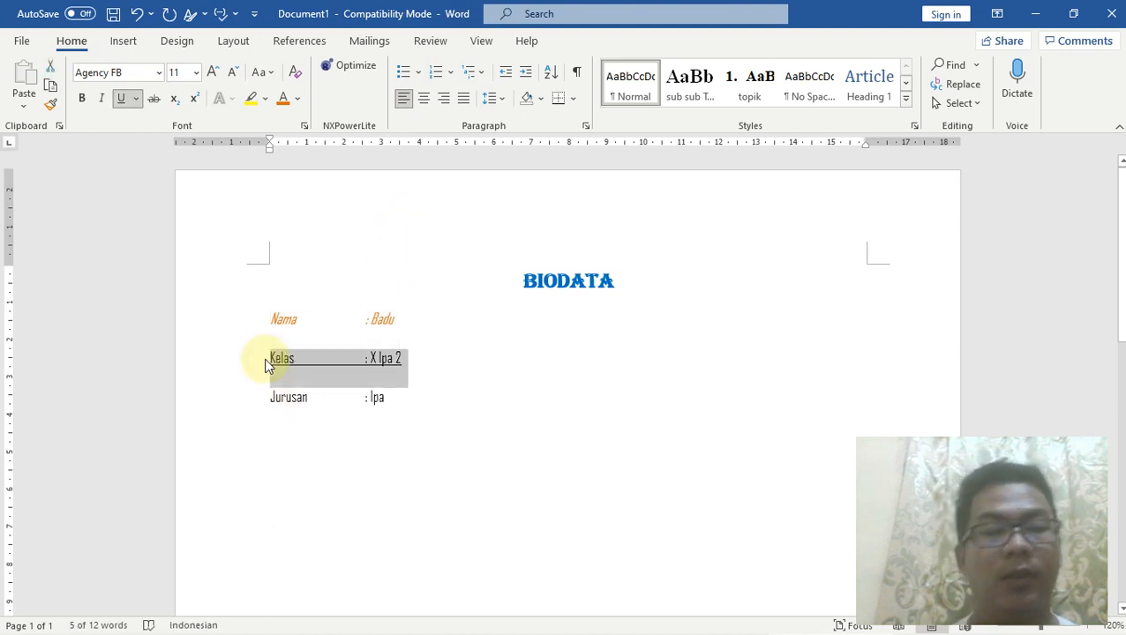
pyautogui.click(298, 98)
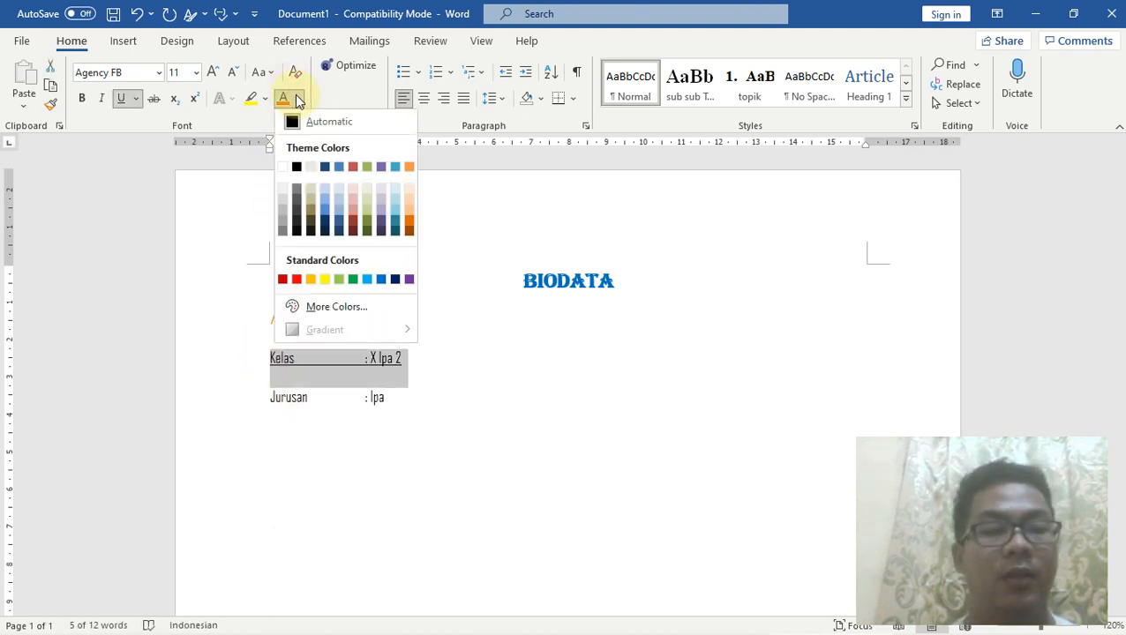
pyautogui.click(381, 280)
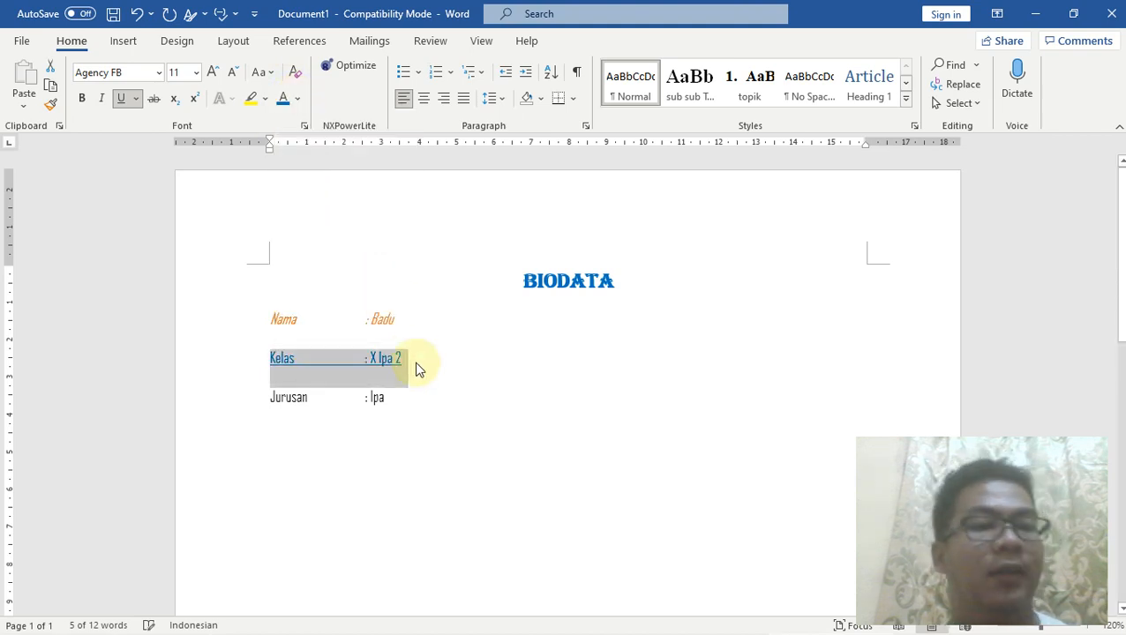
# Select the whole "Jurusan" line, change its text color to the standard red, and deselect it
pyautogui.click(271, 398)
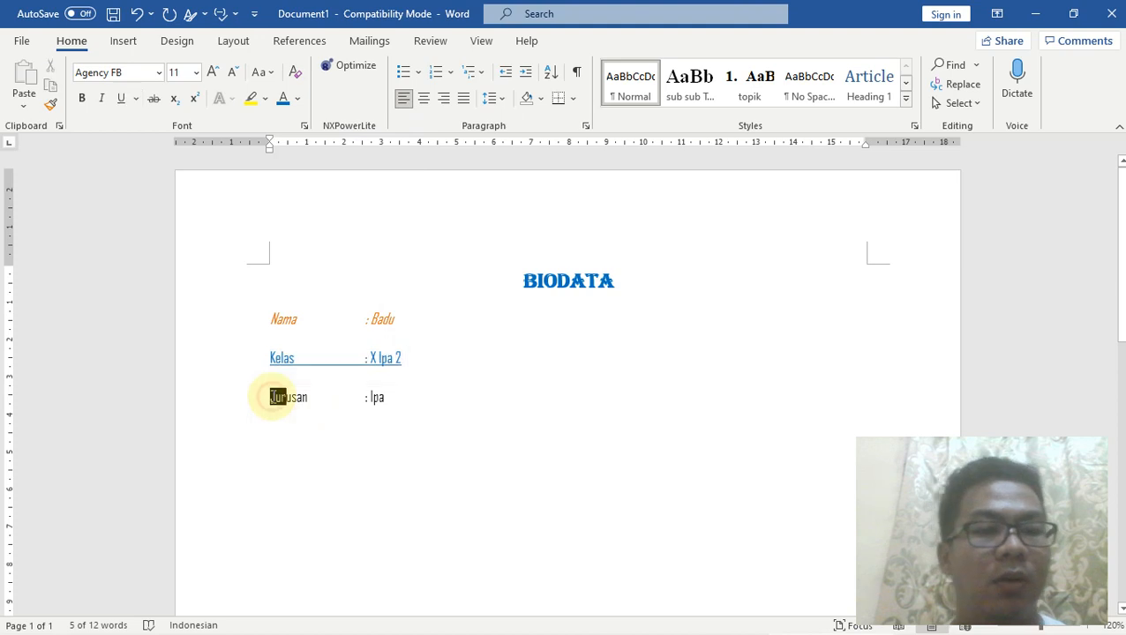
pyautogui.hotkey('shift', 'End')
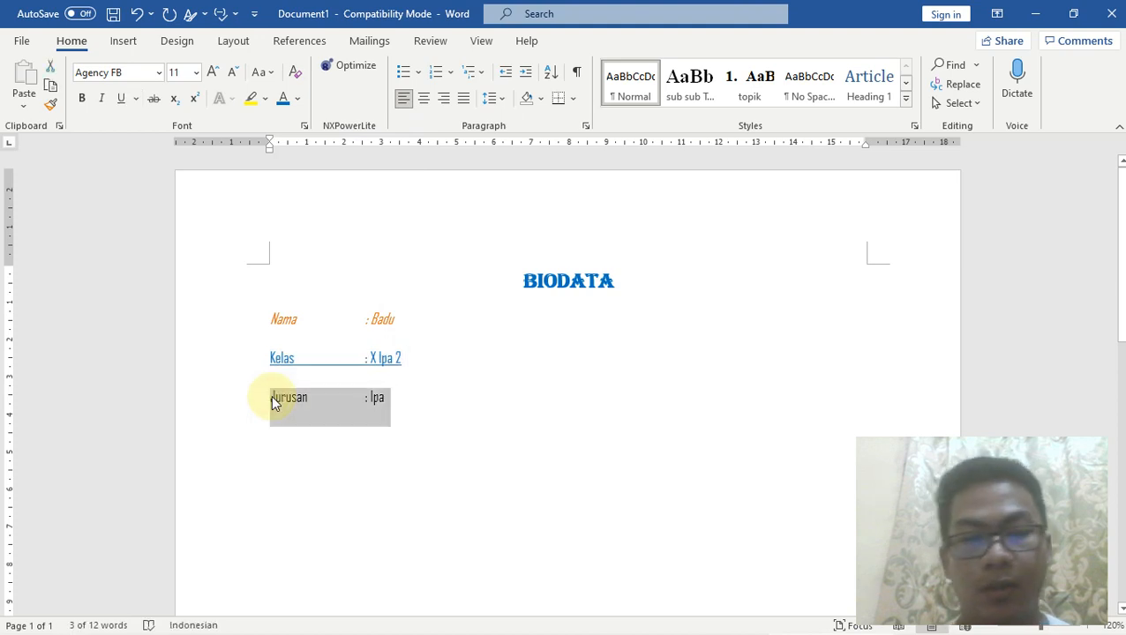
pyautogui.click(300, 98)
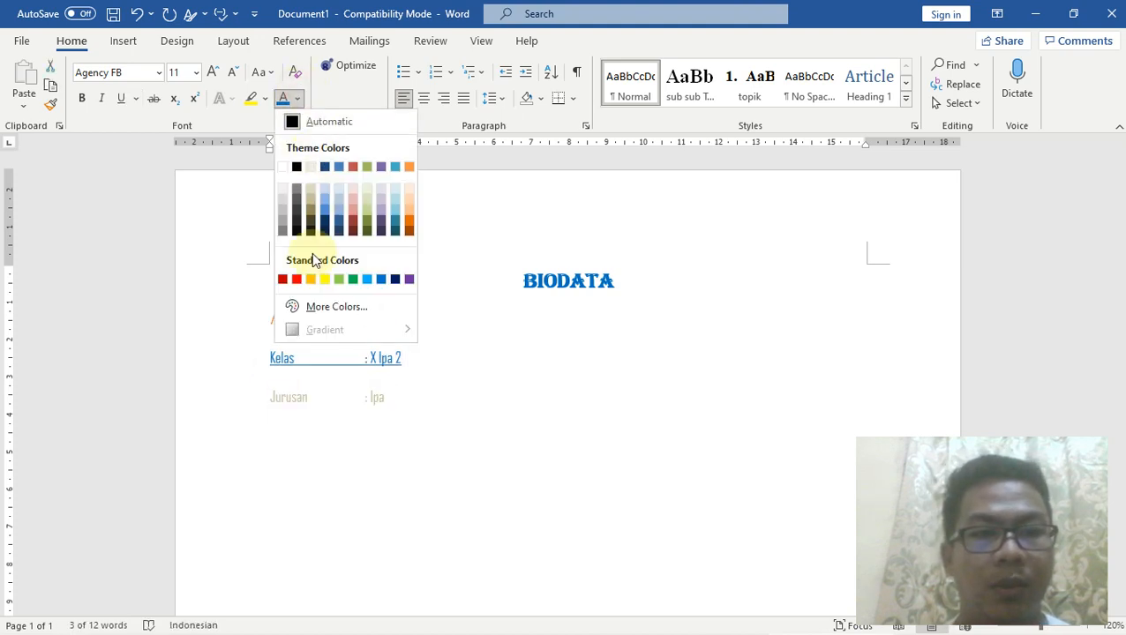
pyautogui.click(300, 279)
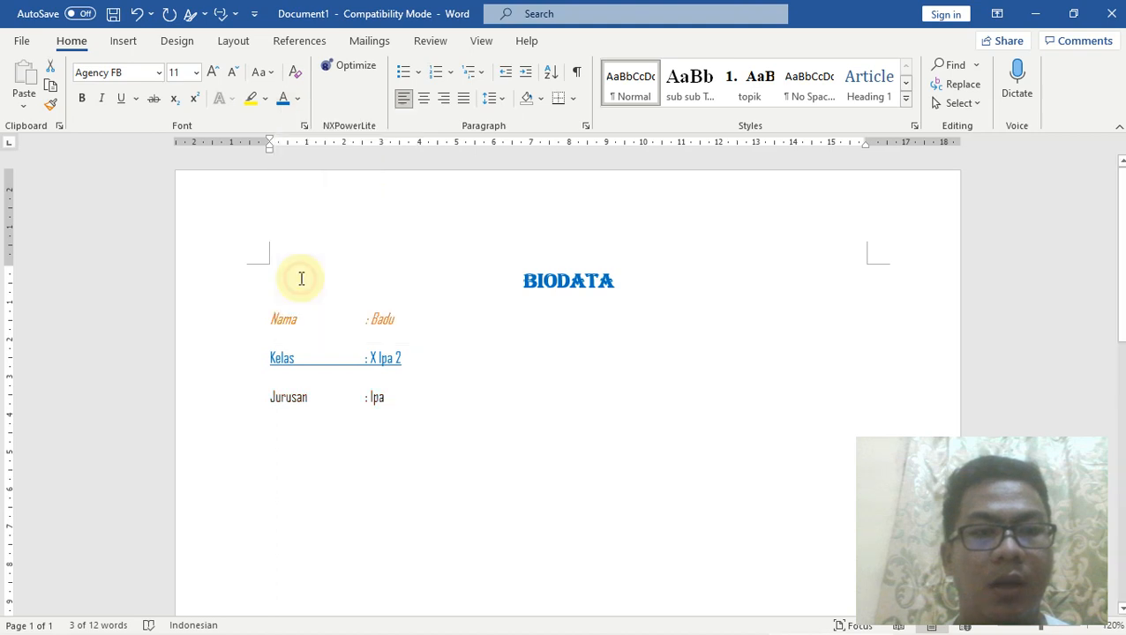
pyautogui.click(496, 377)
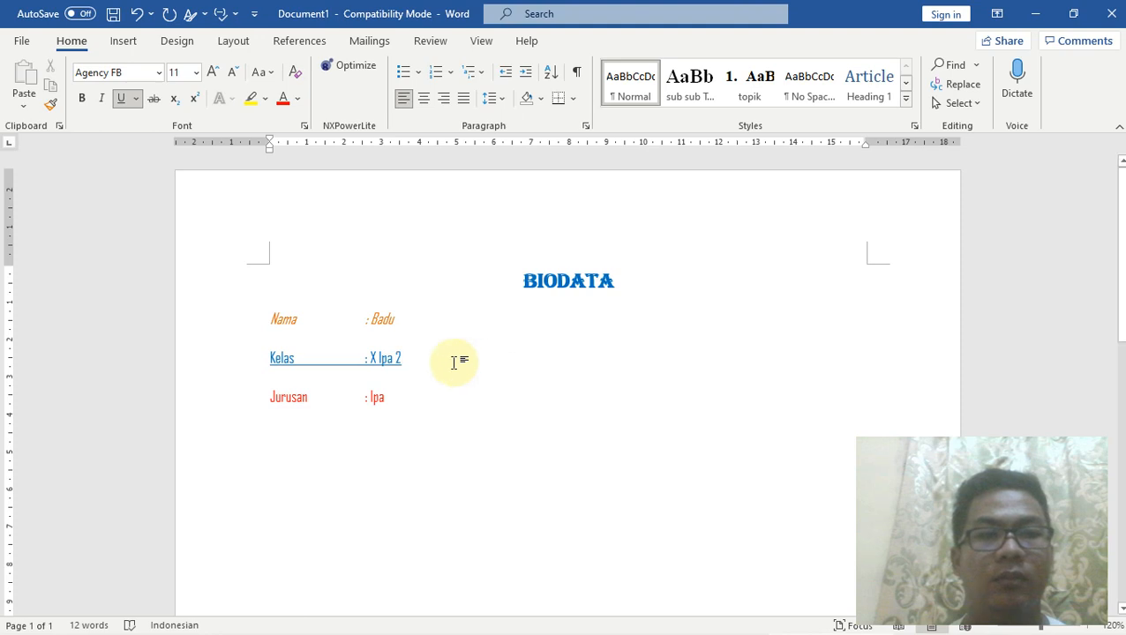
pyautogui.click(328, 323)
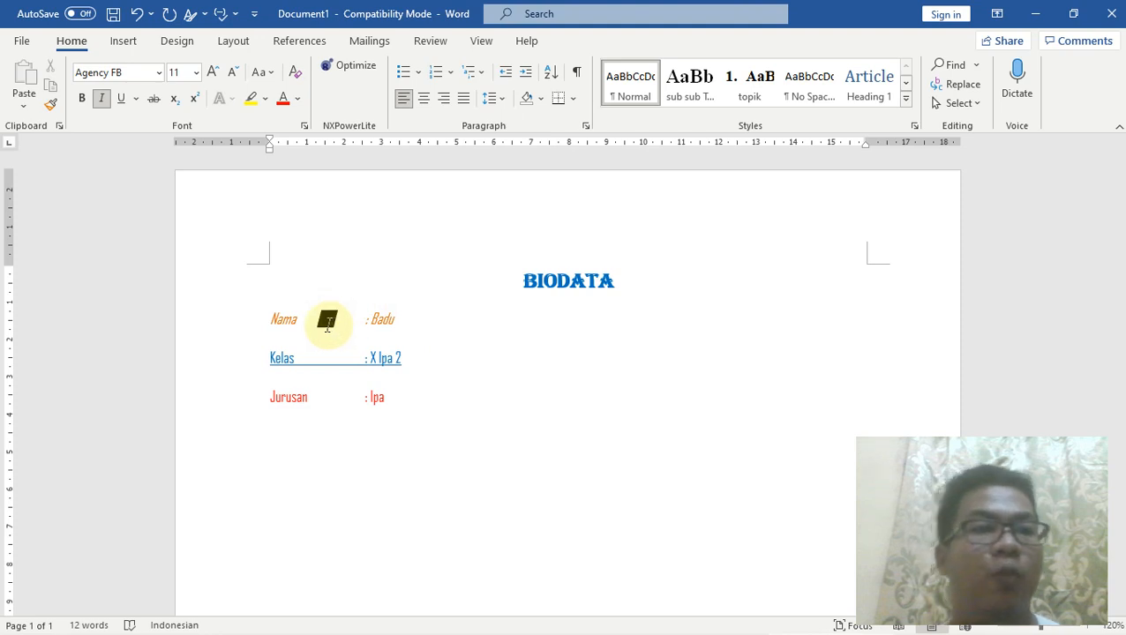
# Save the document on this PC in the Dokumen folder as a Word Document (*.docx) named "biodata saya"
pyautogui.click(13, 42)
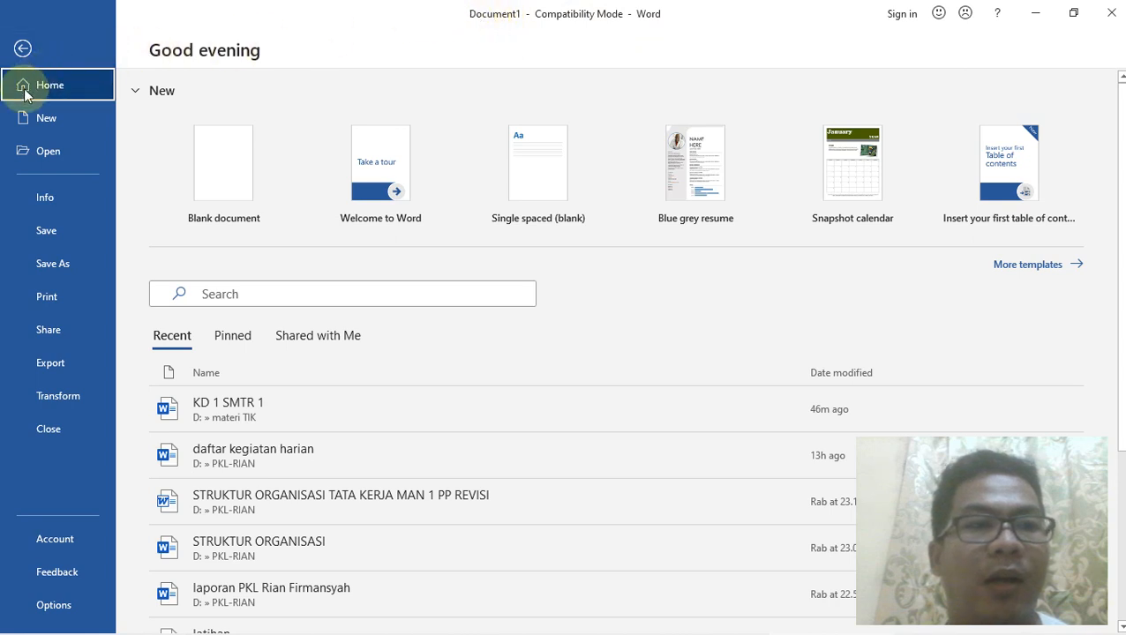
pyautogui.click(53, 231)
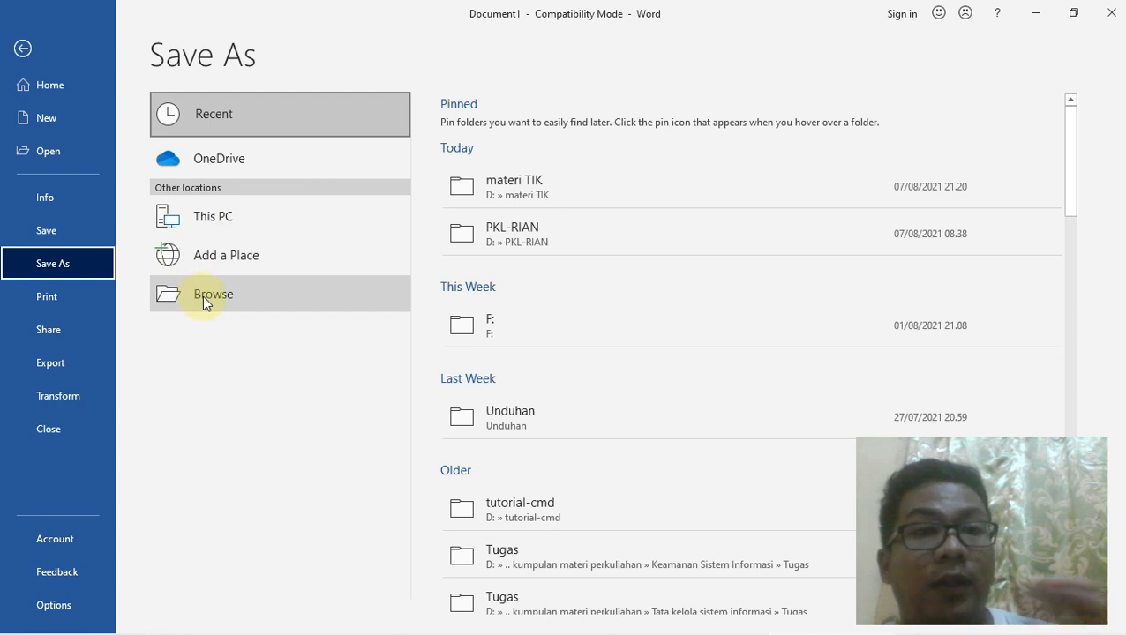
pyautogui.click(232, 216)
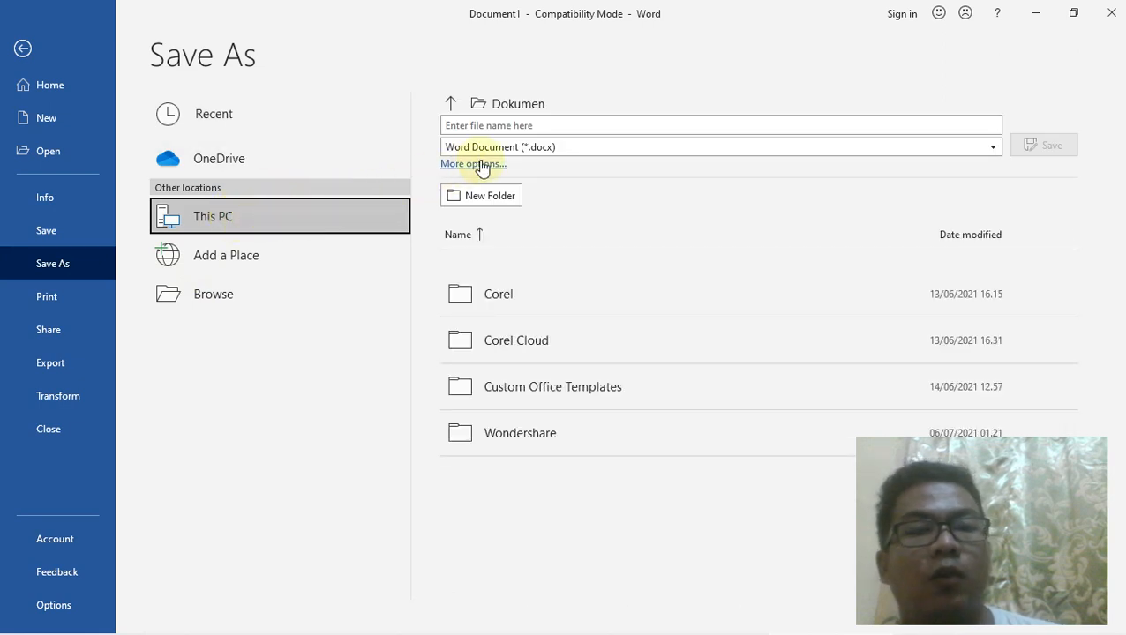
pyautogui.click(584, 124)
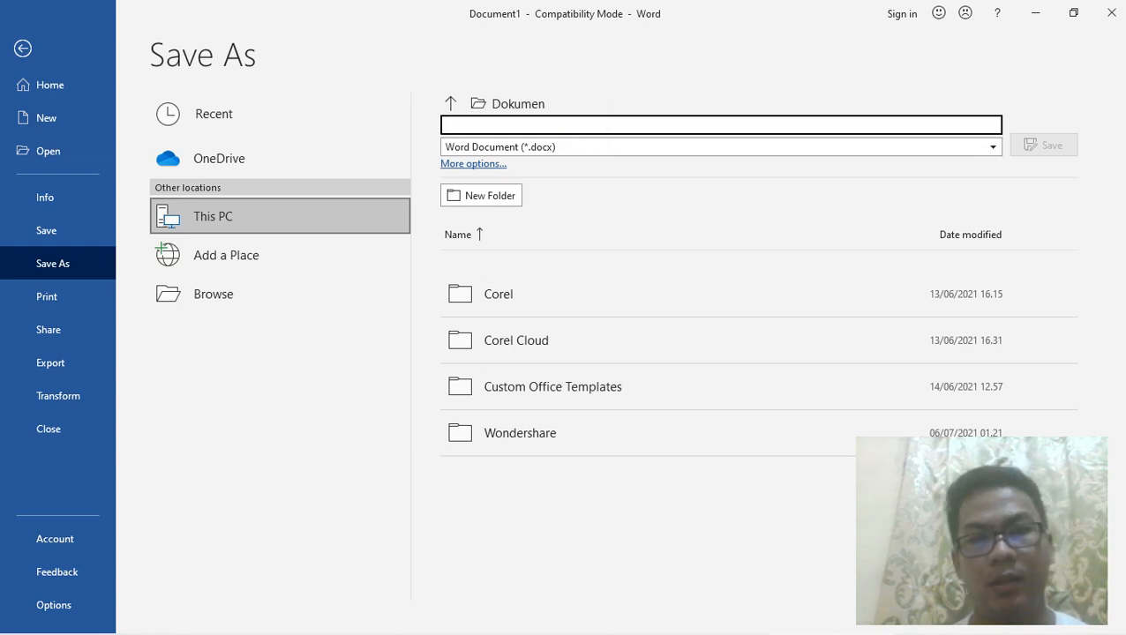
pyautogui.write('b')
pyautogui.press('BackSpace')
pyautogui.write('b')
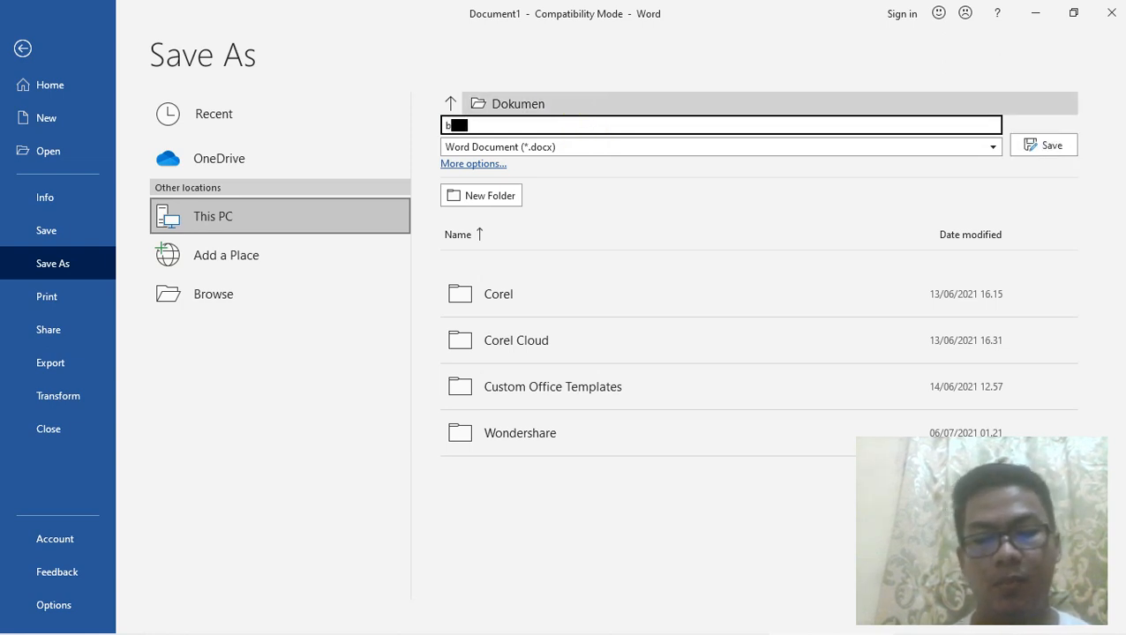
pyautogui.write('iodata ')
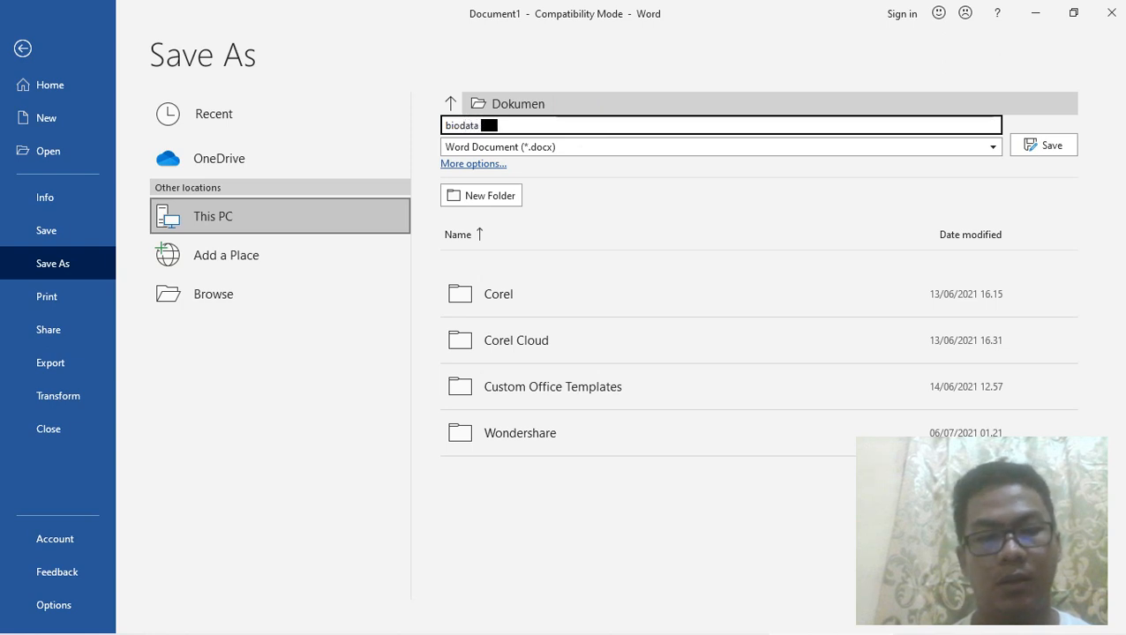
pyautogui.write('saya')
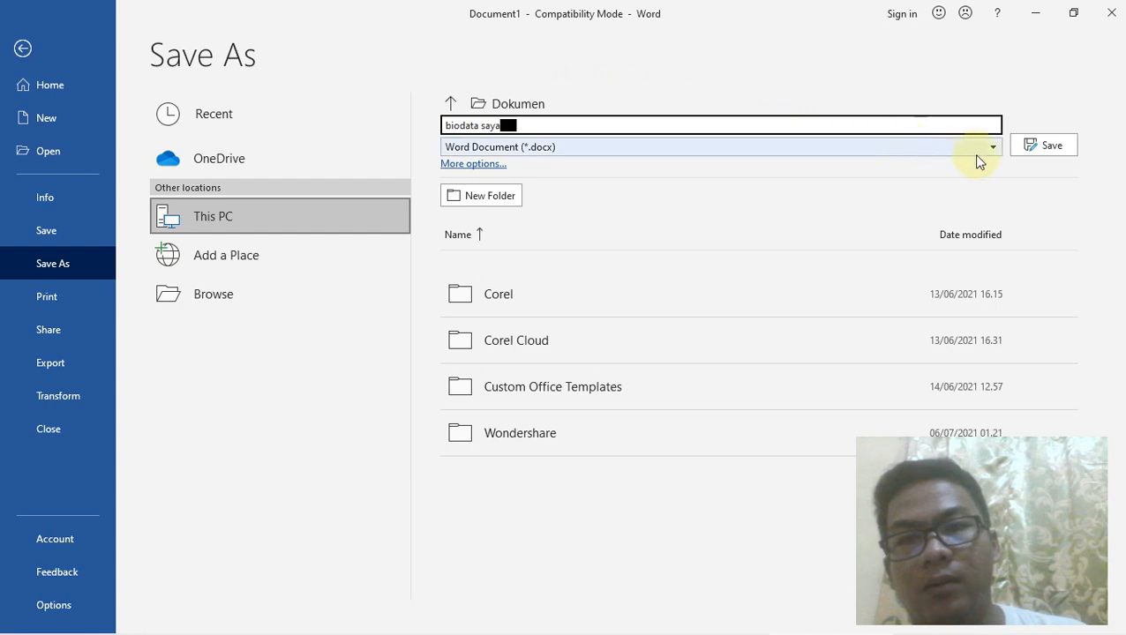
pyautogui.click(1044, 148)
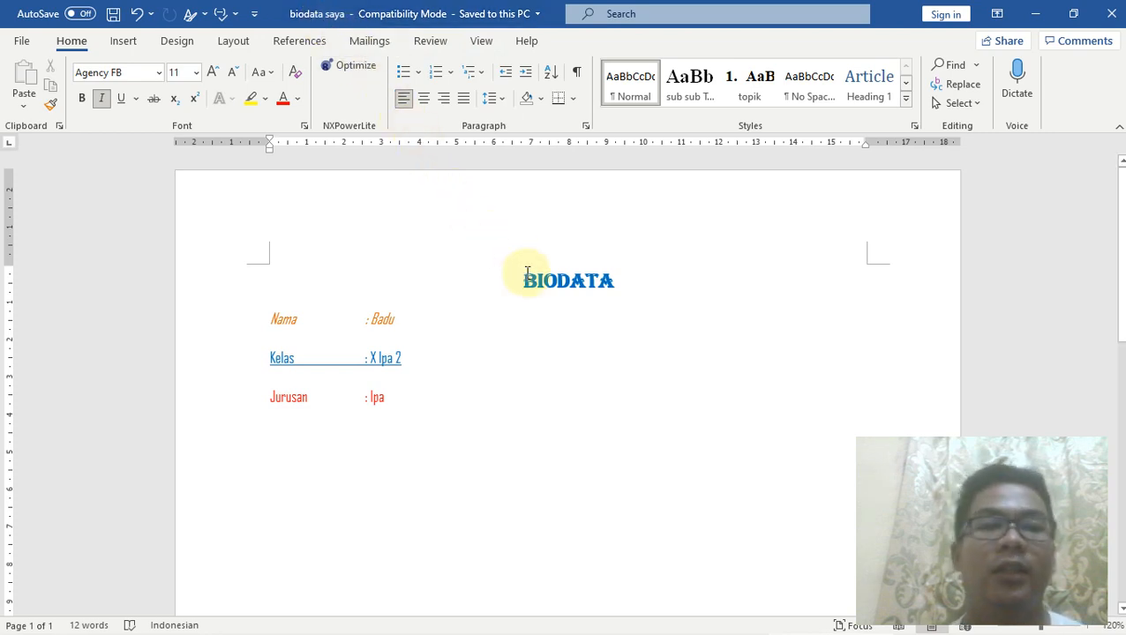
pyautogui.click(528, 322)
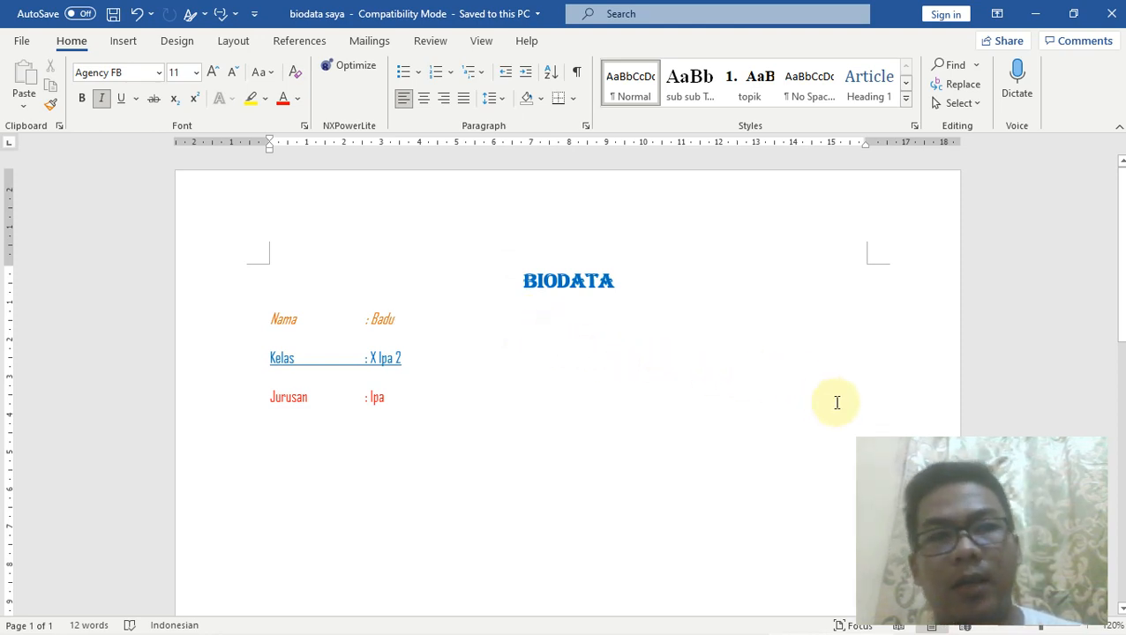
pyautogui.click(133, 41)
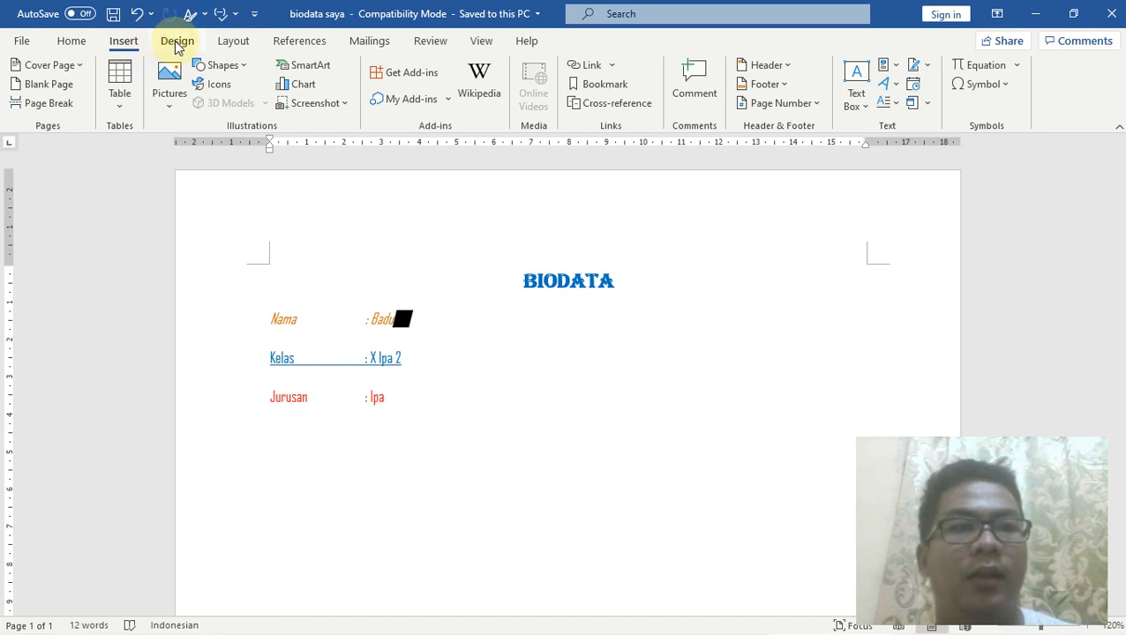
pyautogui.click(177, 44)
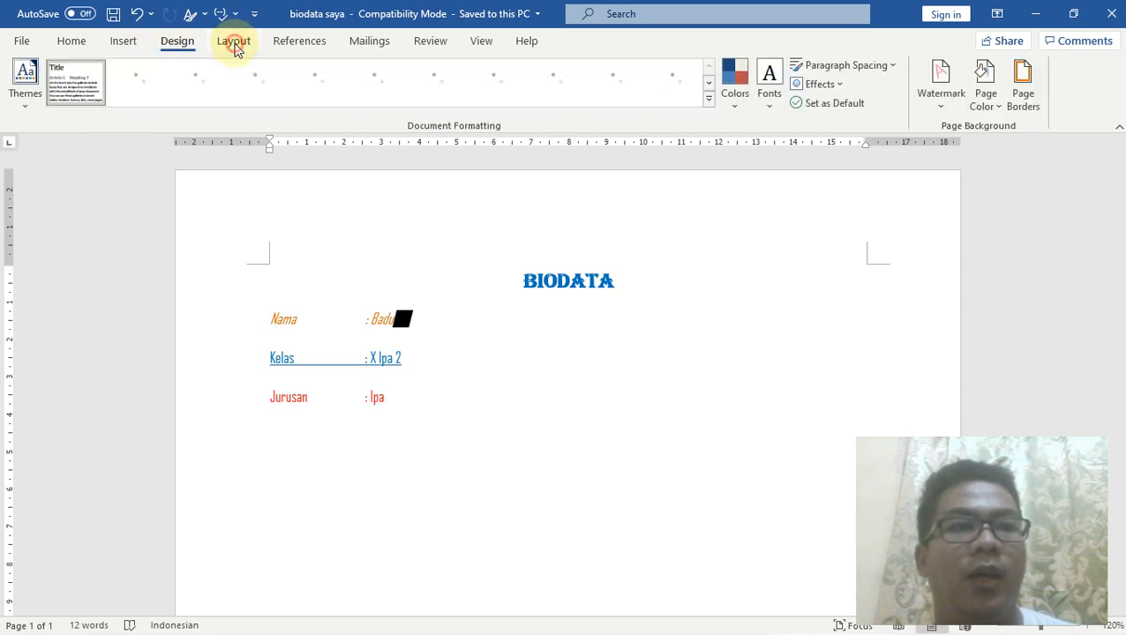
pyautogui.click(234, 46)
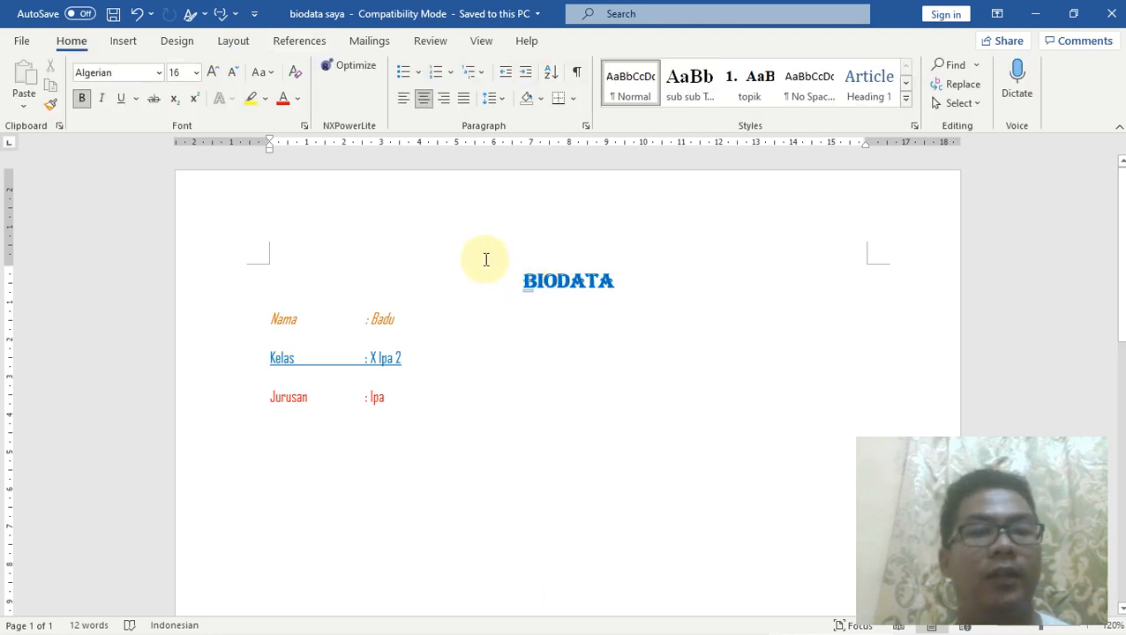
pyautogui.click(511, 346)
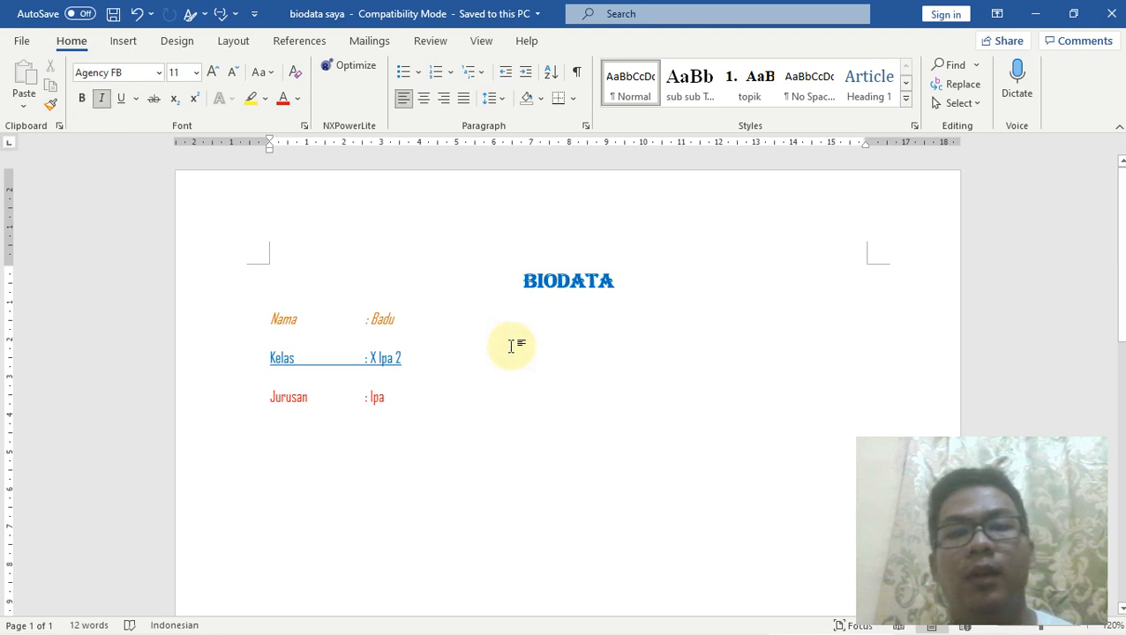